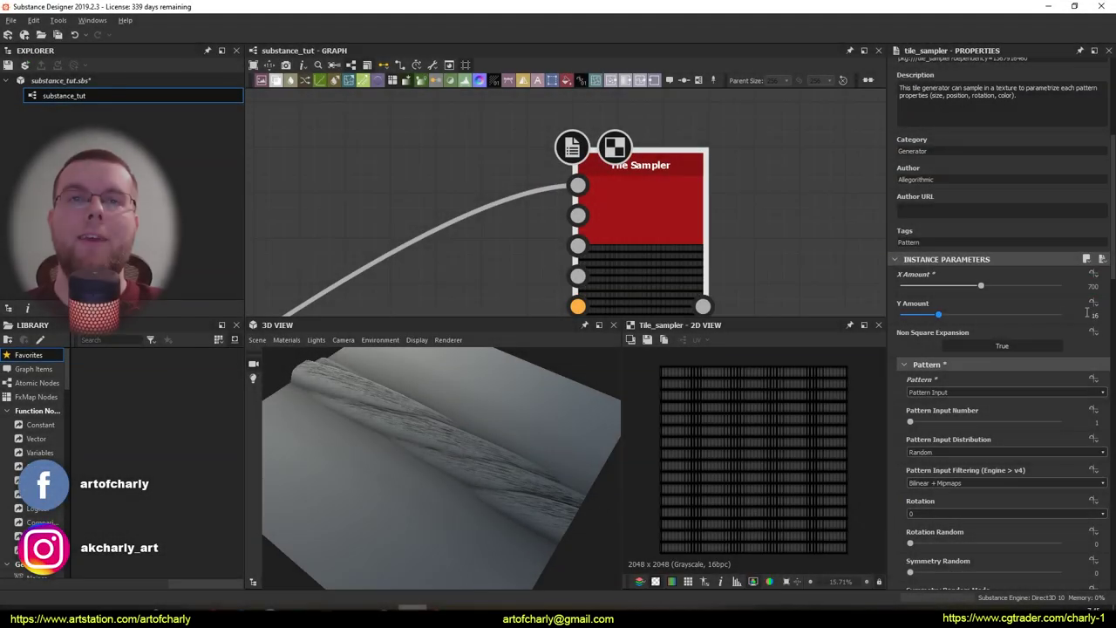
pyautogui.scroll(5, 1004, 366)
pyautogui.scroll(-5, 1003, 349)
pyautogui.moveTo(951, 298); pyautogui.dragTo(922, 298)
pyautogui.scroll(-9, 922, 303)
pyautogui.moveTo(911, 386); pyautogui.dragTo(1050, 386)
pyautogui.scroll(14, 1050, 386)
pyautogui.click(1081, 182)
pyautogui.scroll(-3, 1047, 262)
pyautogui.moveTo(932, 483); pyautogui.dragTo(959, 486)
pyautogui.moveTo(921, 403); pyautogui.dragTo(926, 405)
pyautogui.scroll(-5, 926, 407)
pyautogui.scroll(-10, 962, 241)
pyautogui.moveTo(1047, 423); pyautogui.dragTo(979, 423)
pyautogui.scroll(12, 979, 423)
pyautogui.moveTo(916, 304); pyautogui.dragTo(971, 304)
pyautogui.moveTo(916, 315); pyautogui.dragTo(965, 319)
pyautogui.scroll(-12, 964, 320)
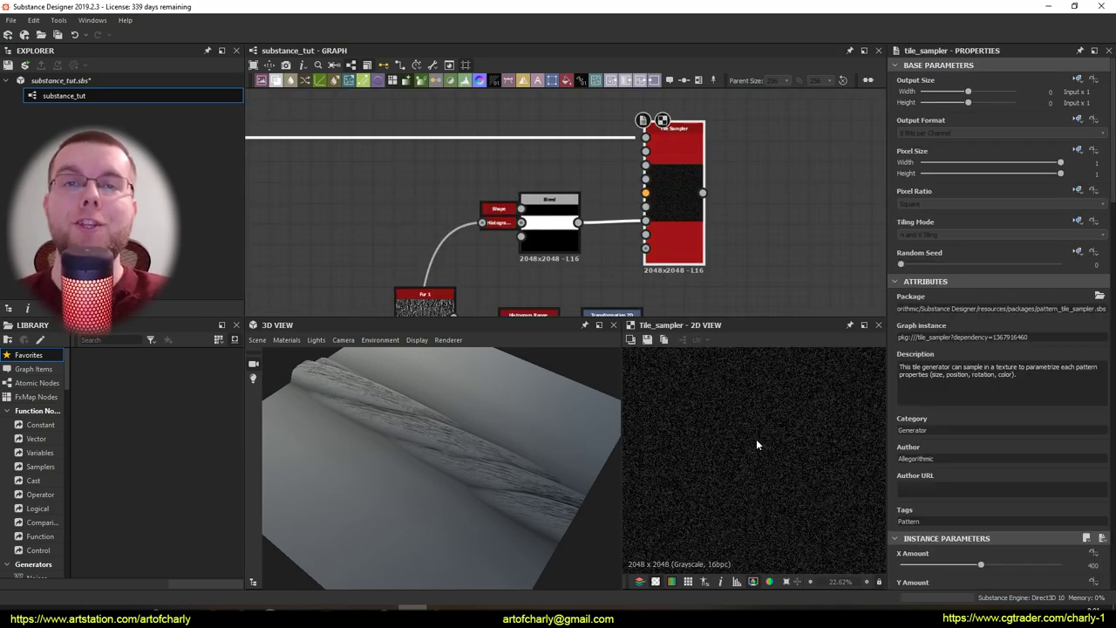
pyautogui.scroll(-10, 956, 415)
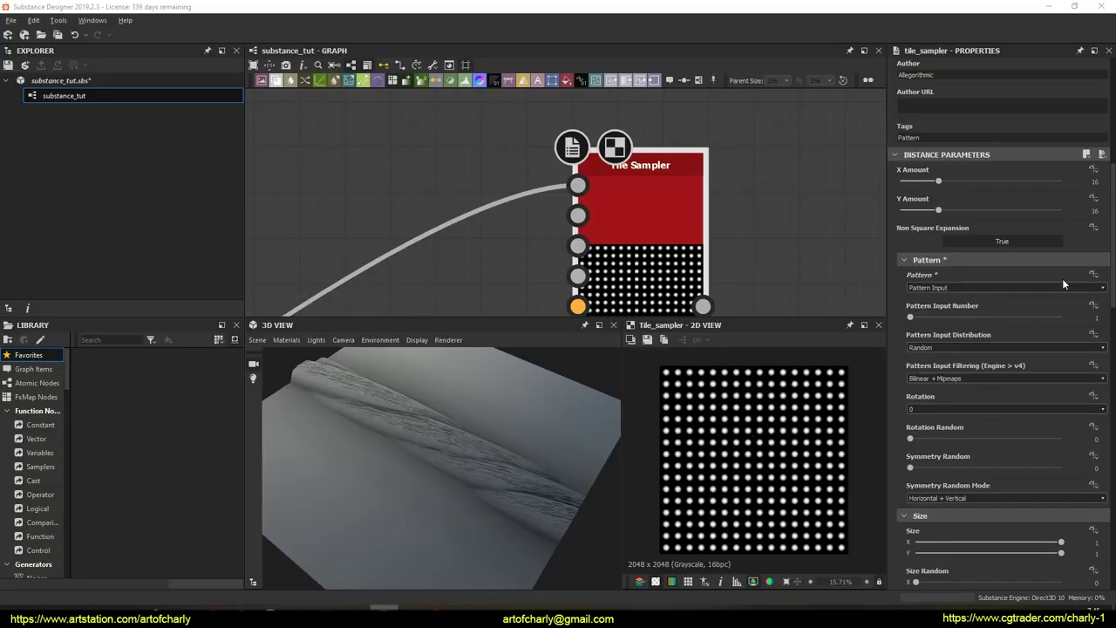
# Set both the X Amount and the Y Amount of the Tile Sampler to 700
pyautogui.scroll(-5, 935, 315)
pyautogui.scroll(3, 935, 315)
pyautogui.scroll(5, 935, 315)
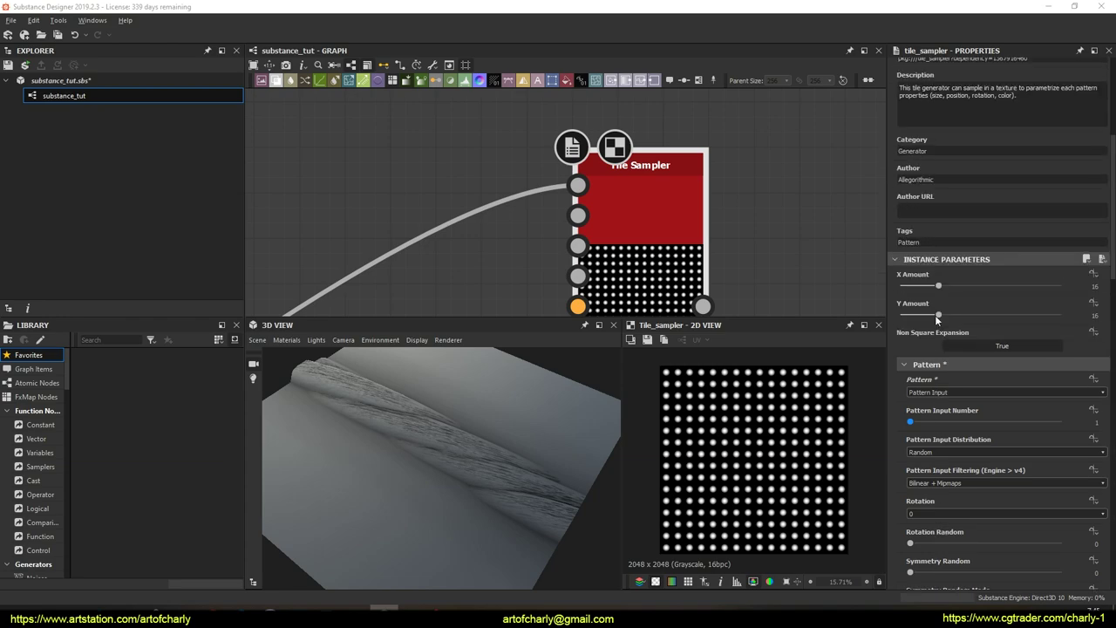
pyautogui.click(1093, 283)
pyautogui.doubleClick(1095, 285)
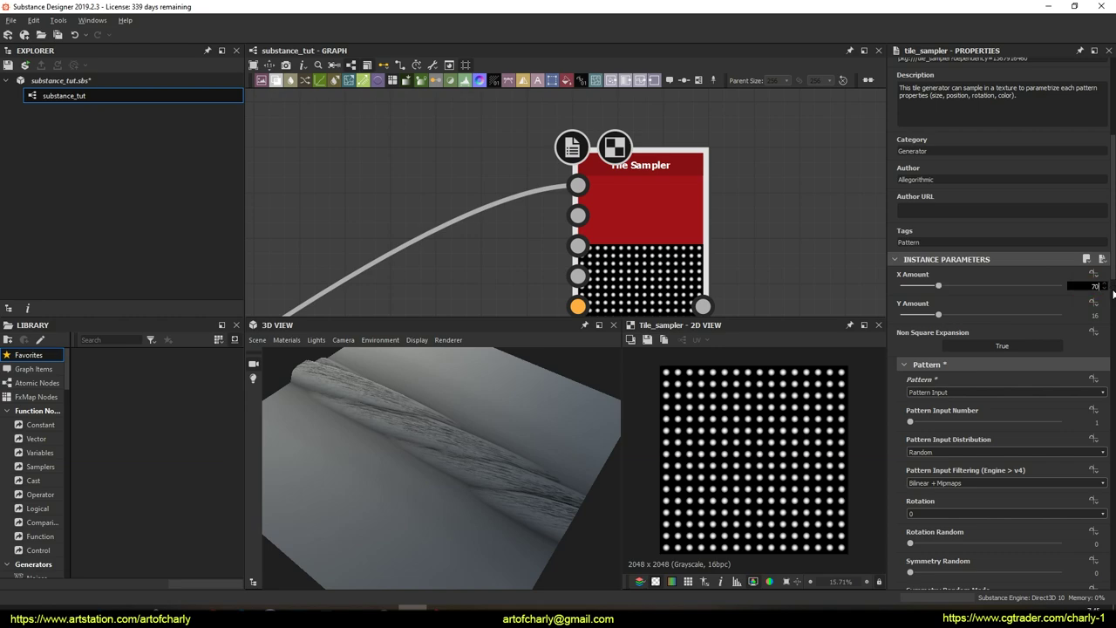
pyautogui.press('Return')
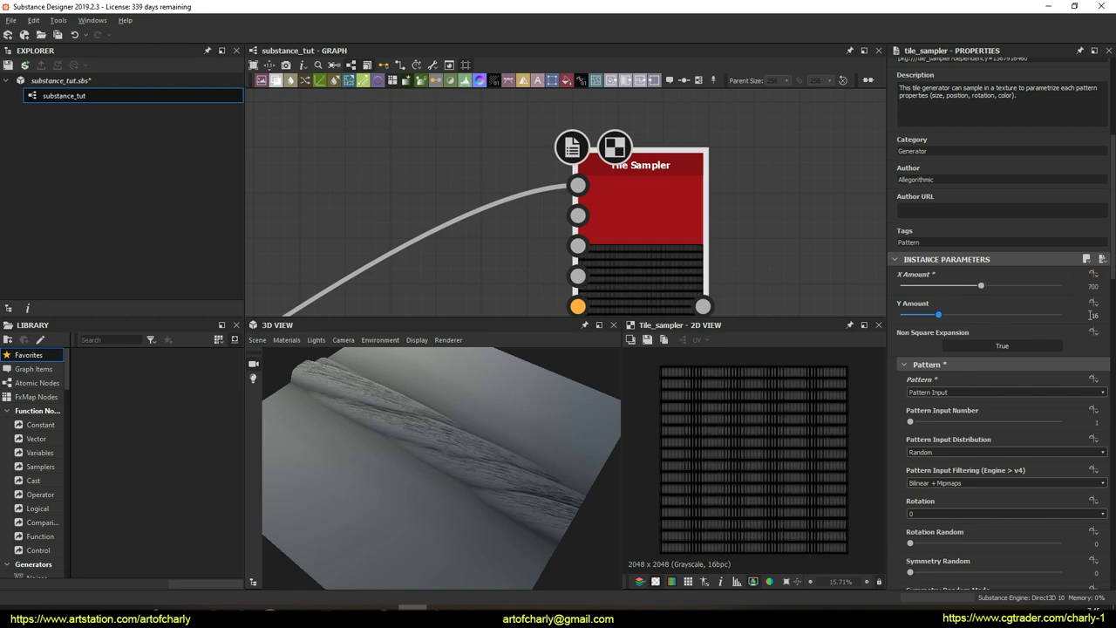
pyautogui.write('700')
pyautogui.press('Return')
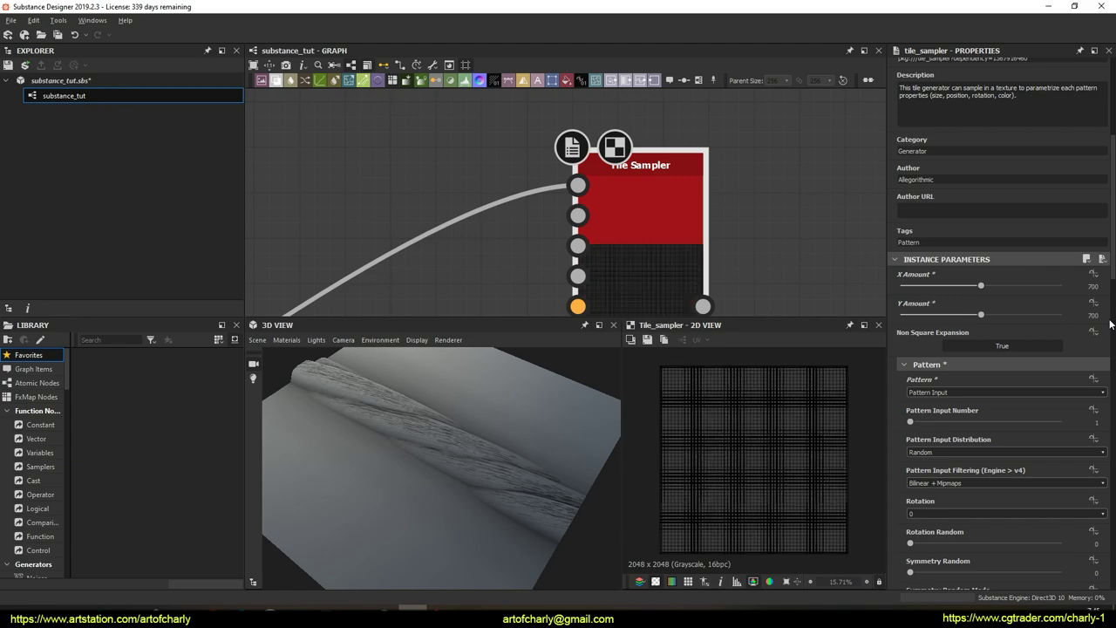
pyautogui.moveTo(894, 293); pyautogui.dragTo(1103, 299)
pyautogui.moveTo(920, 329); pyautogui.dragTo(1105, 327)
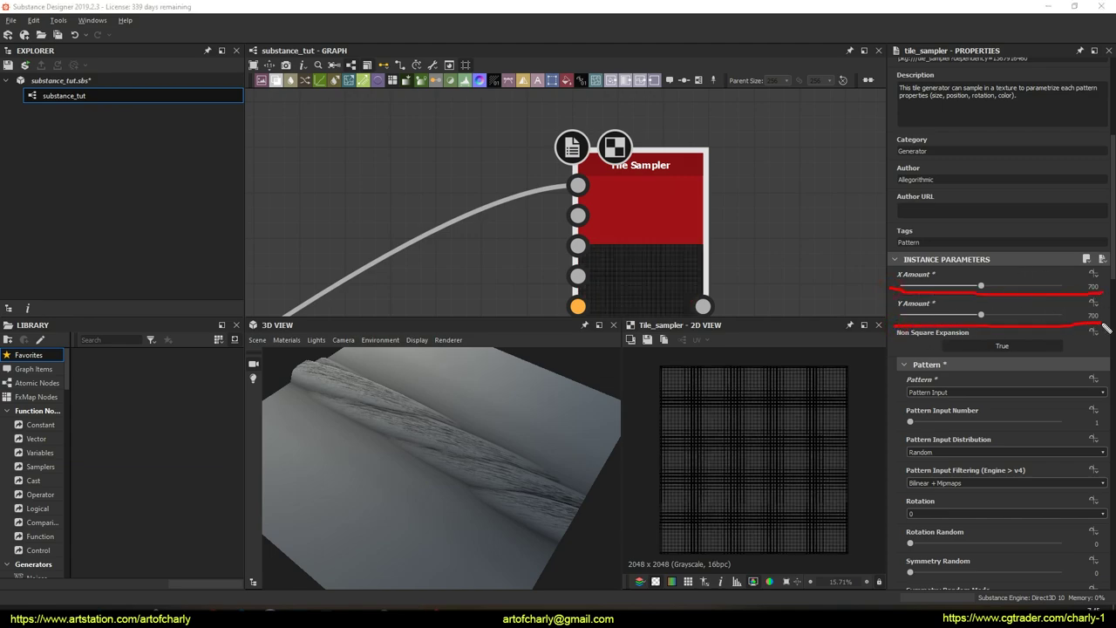
# Try the Tile Sampler's pattern Scale at its maximum of 10, then reduce it to 1.42
pyautogui.scroll(-5, 1007, 296)
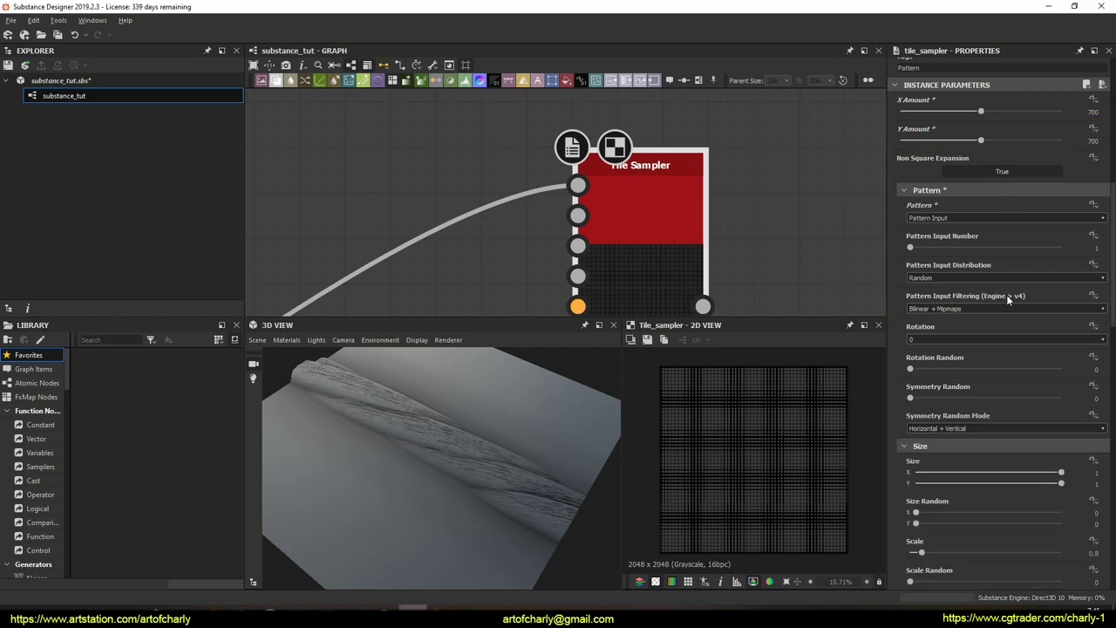
pyautogui.scroll(-5, 1007, 300)
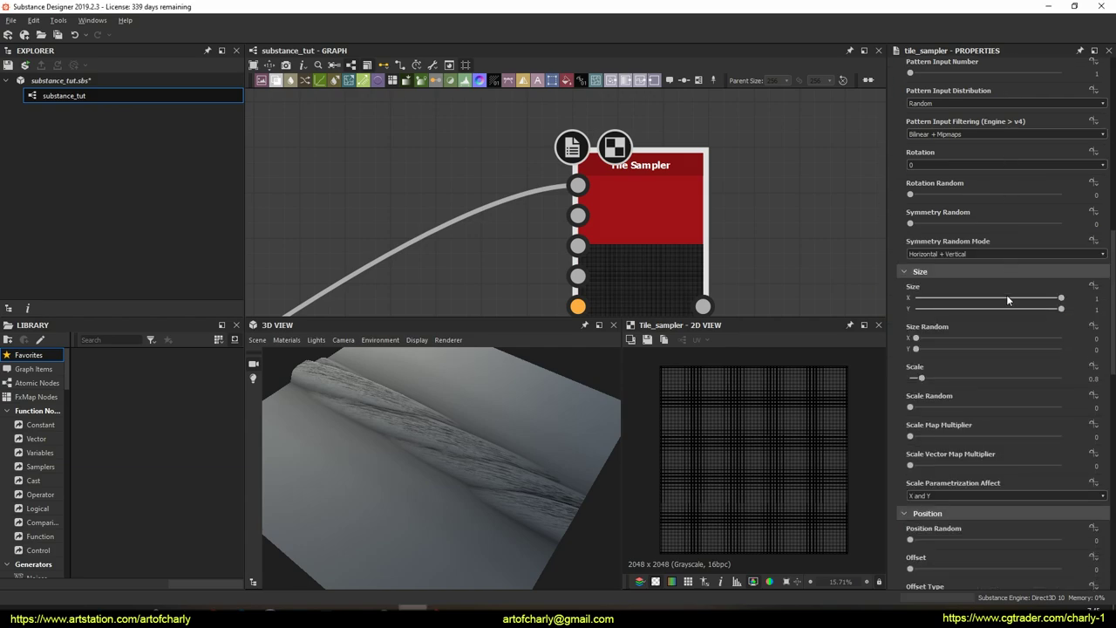
pyautogui.moveTo(921, 308); pyautogui.dragTo(1080, 312)
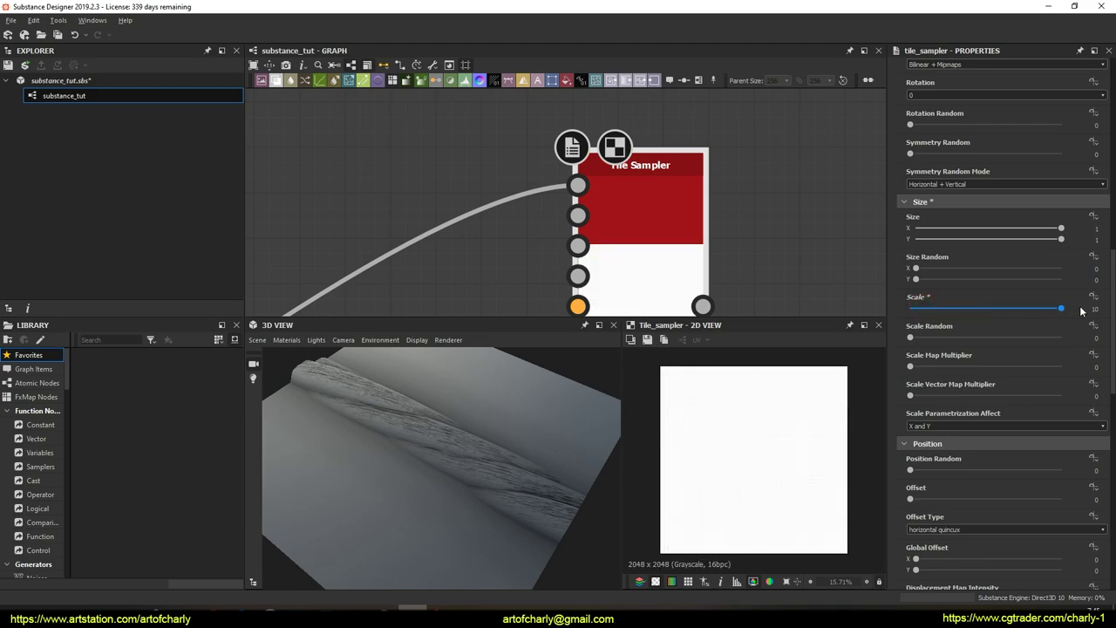
pyautogui.moveTo(1082, 311); pyautogui.dragTo(938, 309)
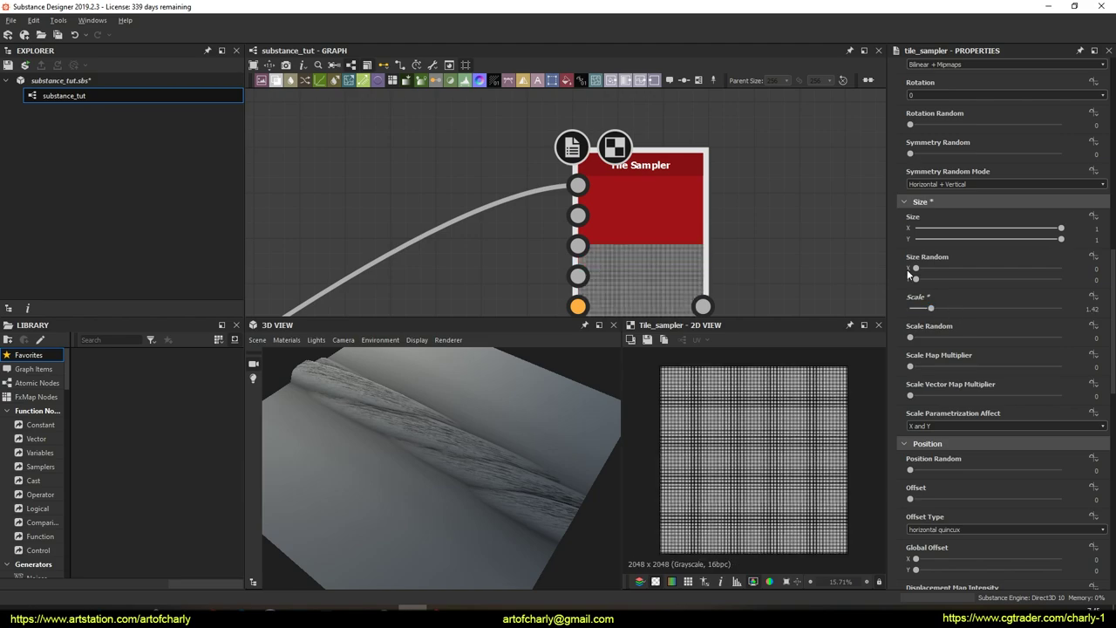
# Narrow the Tile Sampler pattern by setting its Size X to 0.07
pyautogui.scroll(5, 1004, 365)
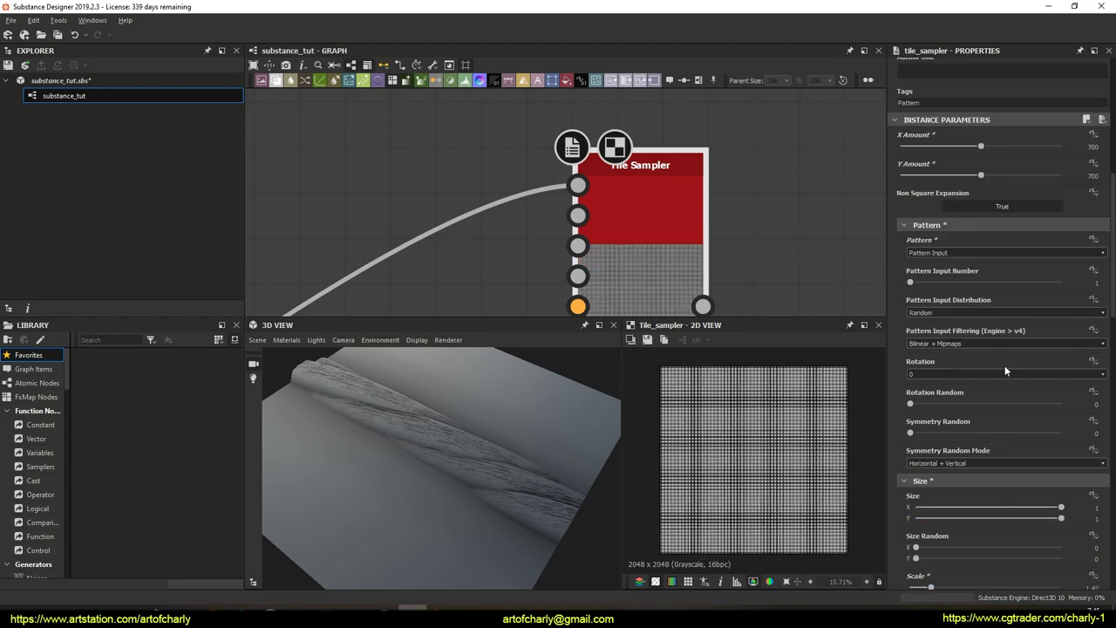
pyautogui.scroll(-4, 1001, 359)
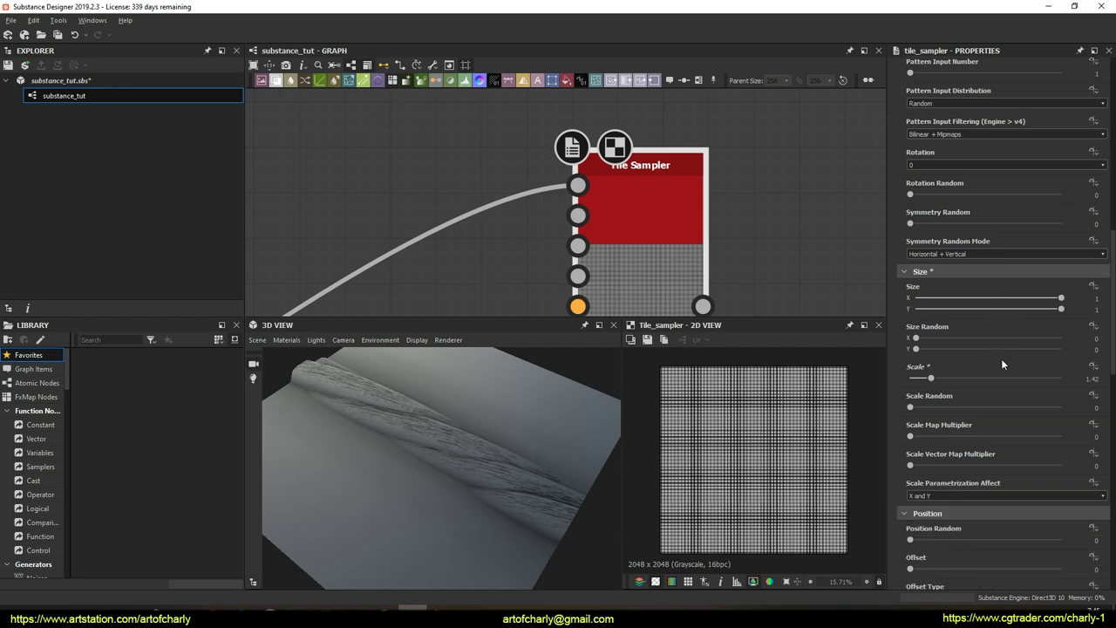
pyautogui.moveTo(1060, 299); pyautogui.dragTo(973, 298)
pyautogui.scroll(3, 771, 463)
pyautogui.scroll(3, 771, 458)
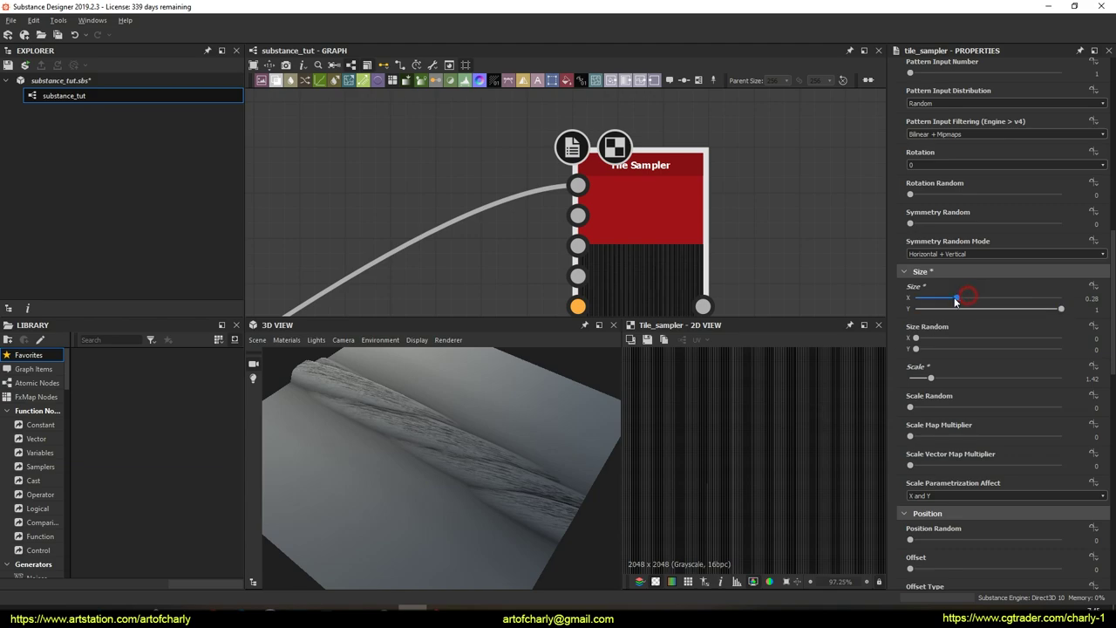
pyautogui.moveTo(955, 301); pyautogui.dragTo(927, 315)
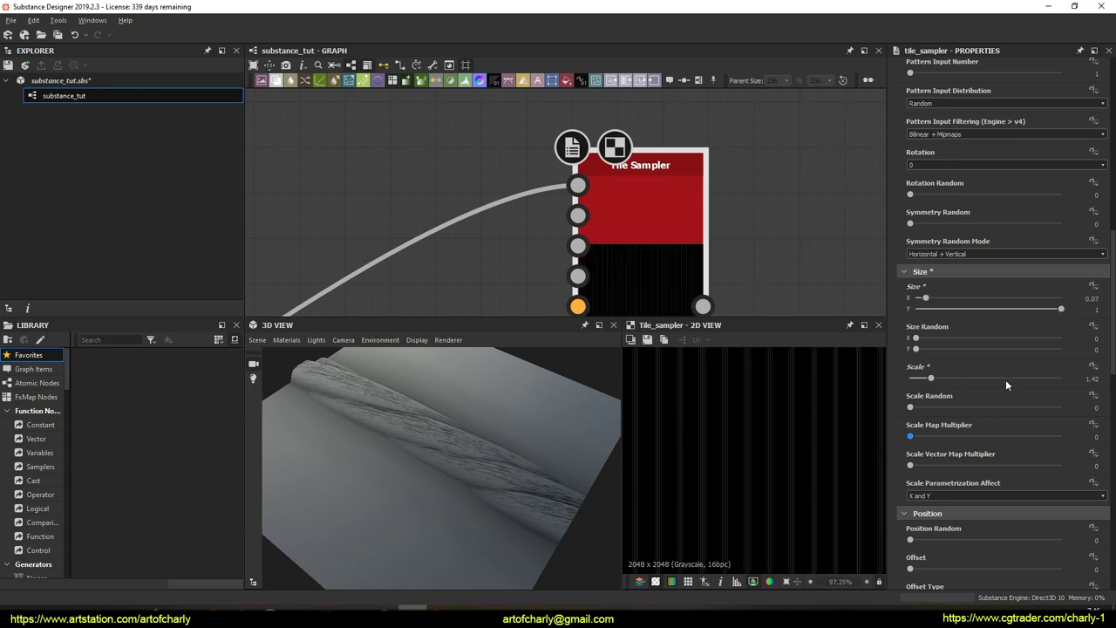
# Set the Tile Sampler's Rotation Random to 1 and inspect the pattern up close in the 2D view
pyautogui.scroll(-5, 1007, 376)
pyautogui.scroll(-3, 1007, 376)
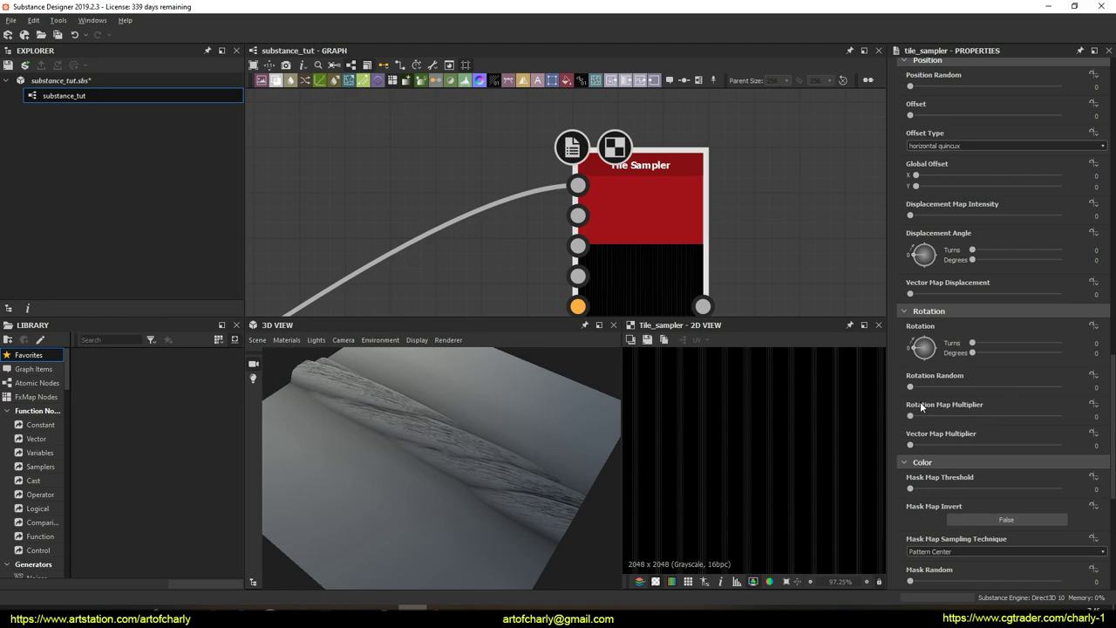
pyautogui.click(910, 385)
pyautogui.moveTo(981, 392)
pyautogui.mouseDown()
pyautogui.moveTo(930, 369)
pyautogui.moveTo(1078, 388)
pyautogui.mouseUp()
pyautogui.press('Escape')
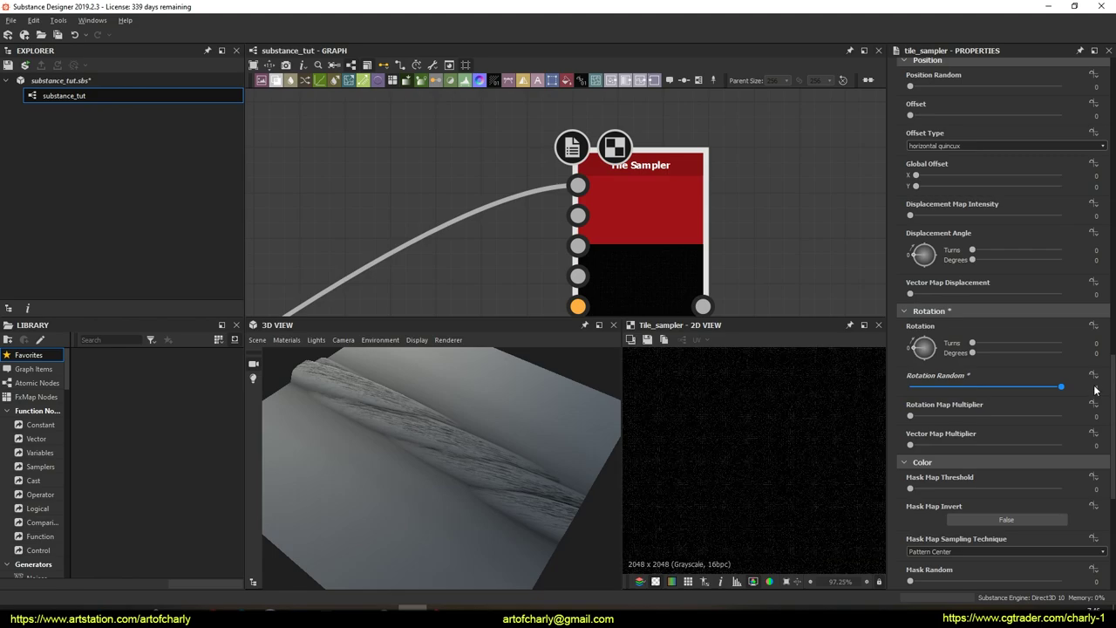
pyautogui.scroll(3, 750, 444)
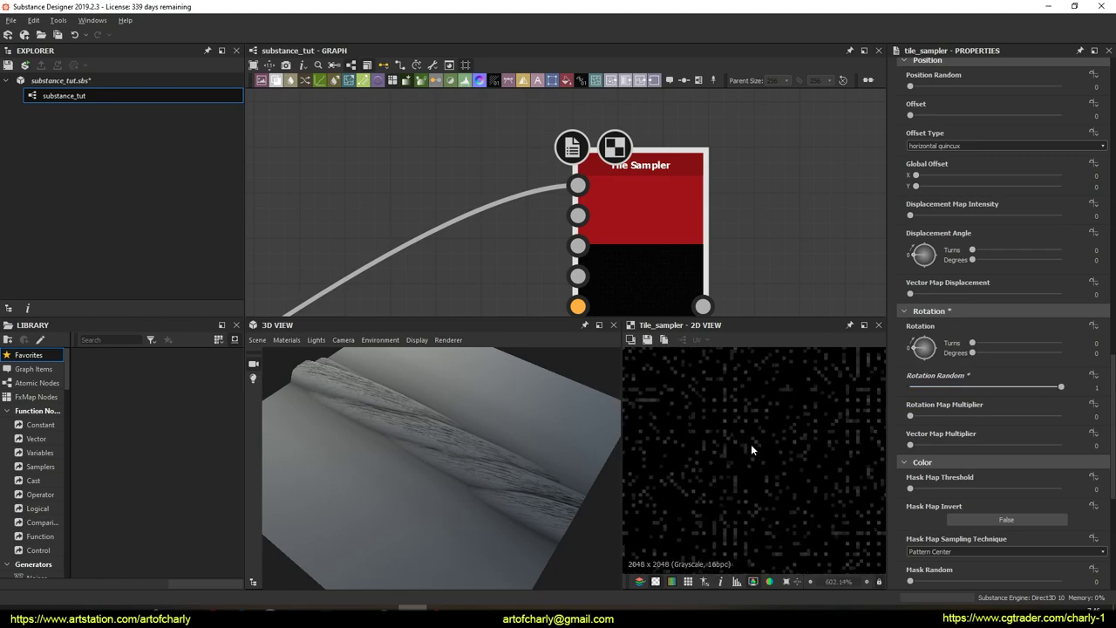
pyautogui.scroll(3, 752, 447)
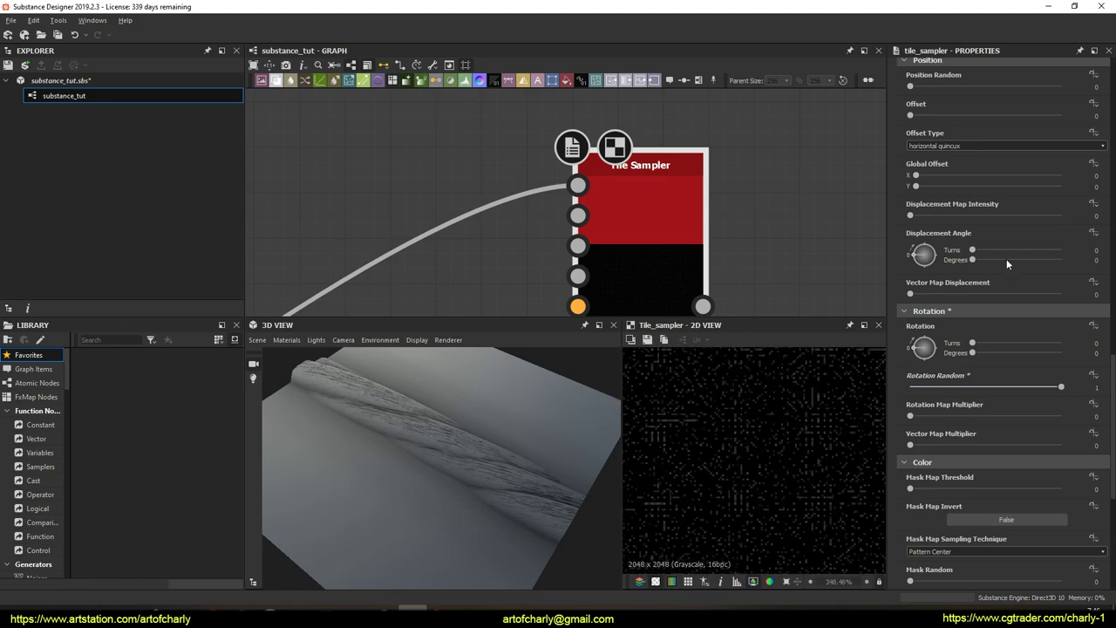
# Set both the X Amount and the Y Amount of the Tile Sampler to 400
pyautogui.scroll(1, 1019, 237)
pyautogui.scroll(10, 1020, 242)
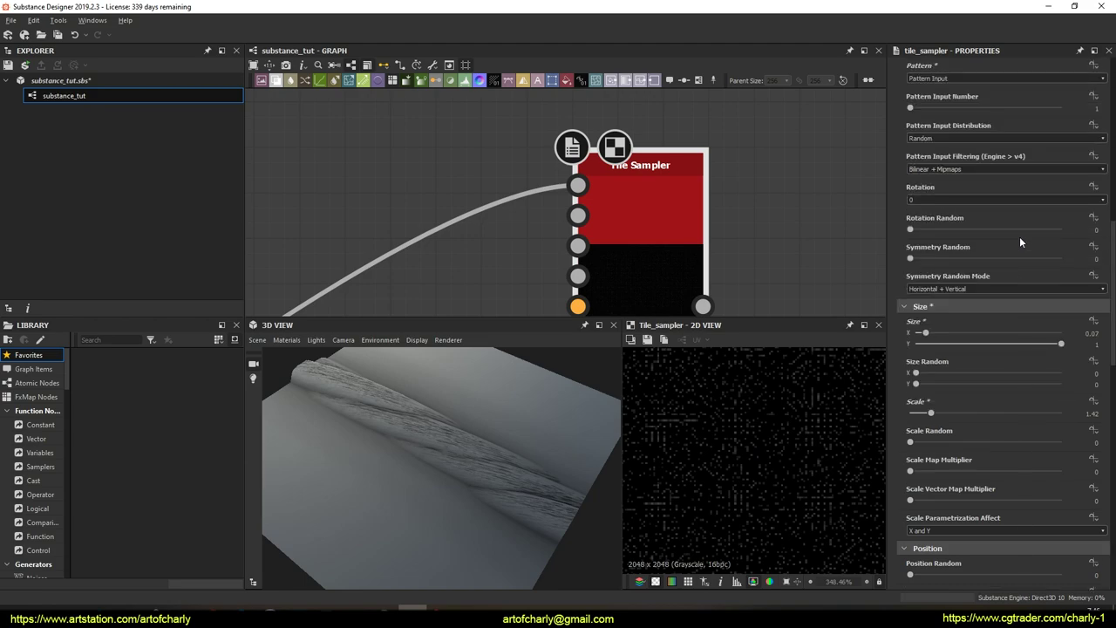
pyautogui.scroll(5, 1019, 237)
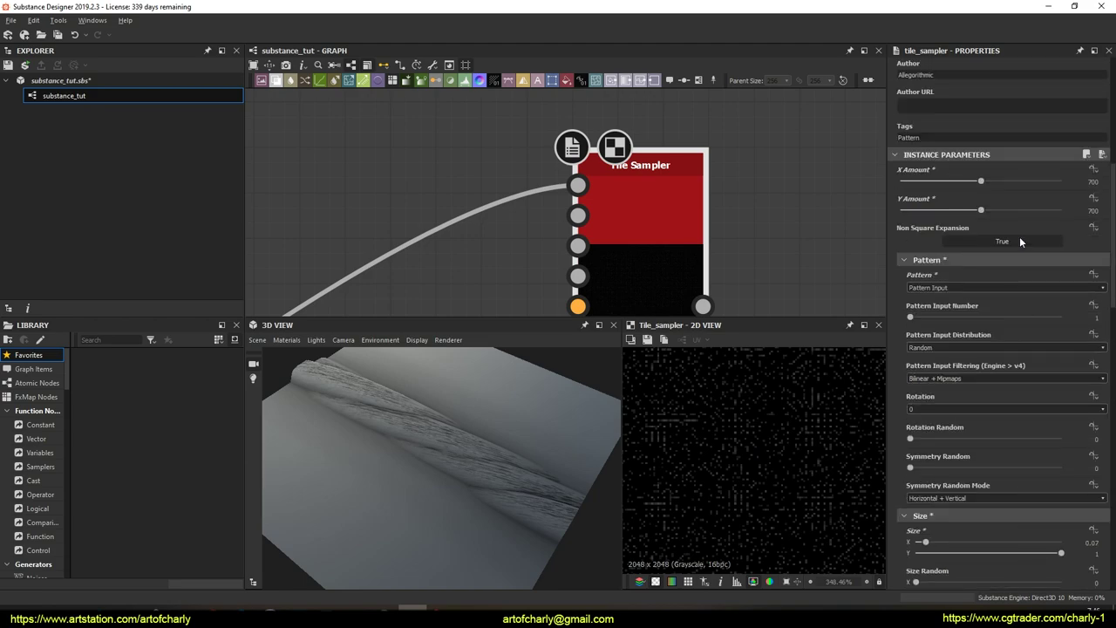
pyautogui.doubleClick(1095, 181)
pyautogui.write('400')
pyautogui.press('Return')
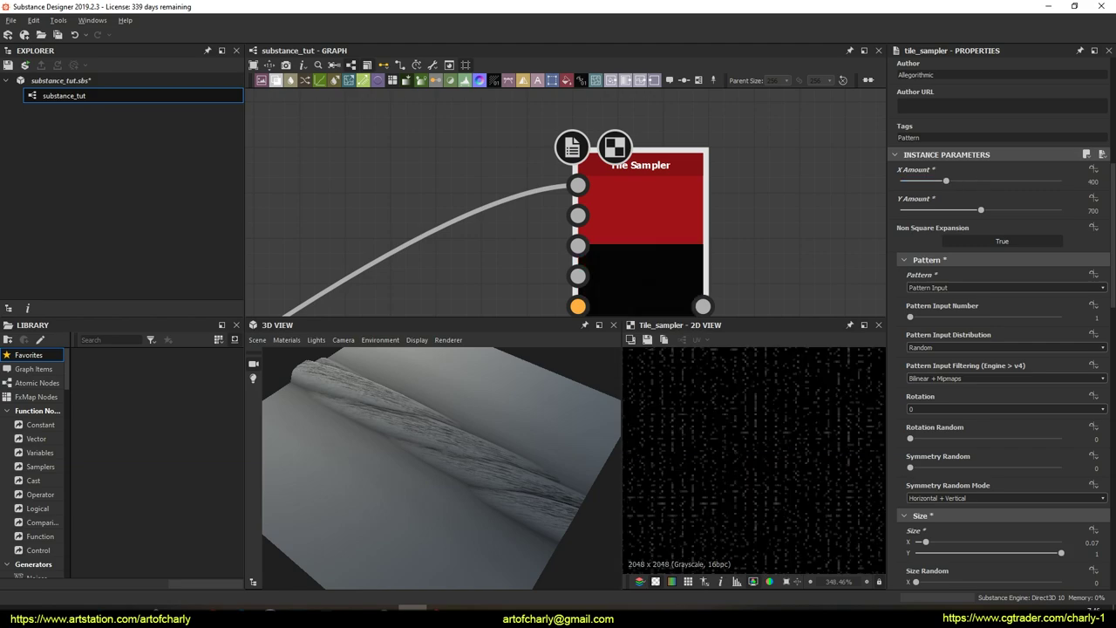
pyautogui.doubleClick(1092, 211)
pyautogui.press('Return')
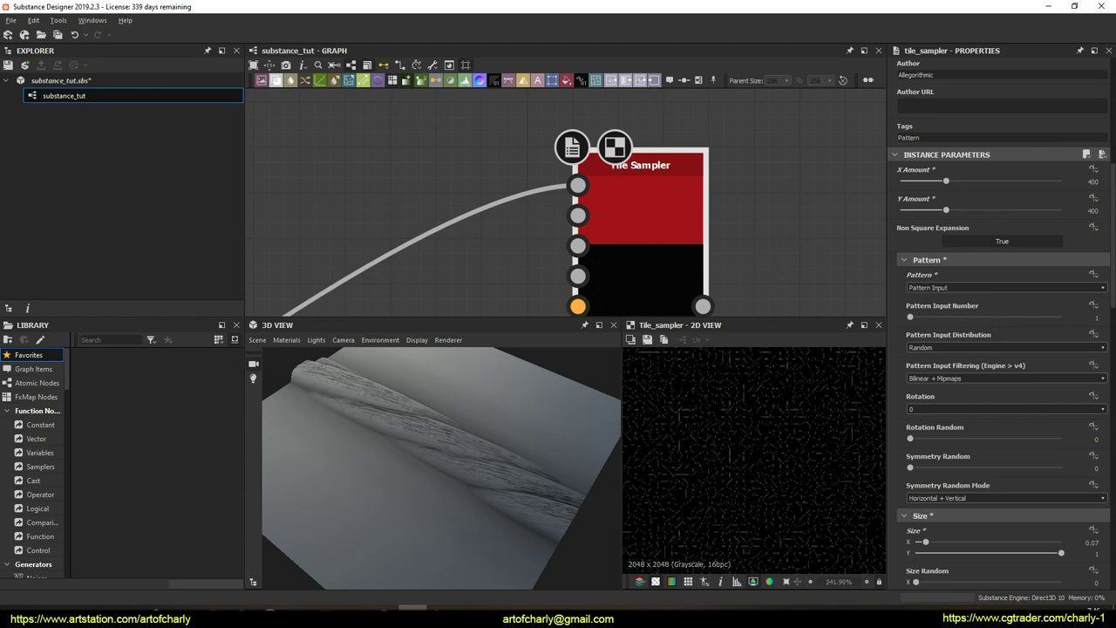
# Set the Tile Sampler's pattern Scale to about 3.3 and its Size X to 0.05
pyautogui.scroll(-3, 930, 486)
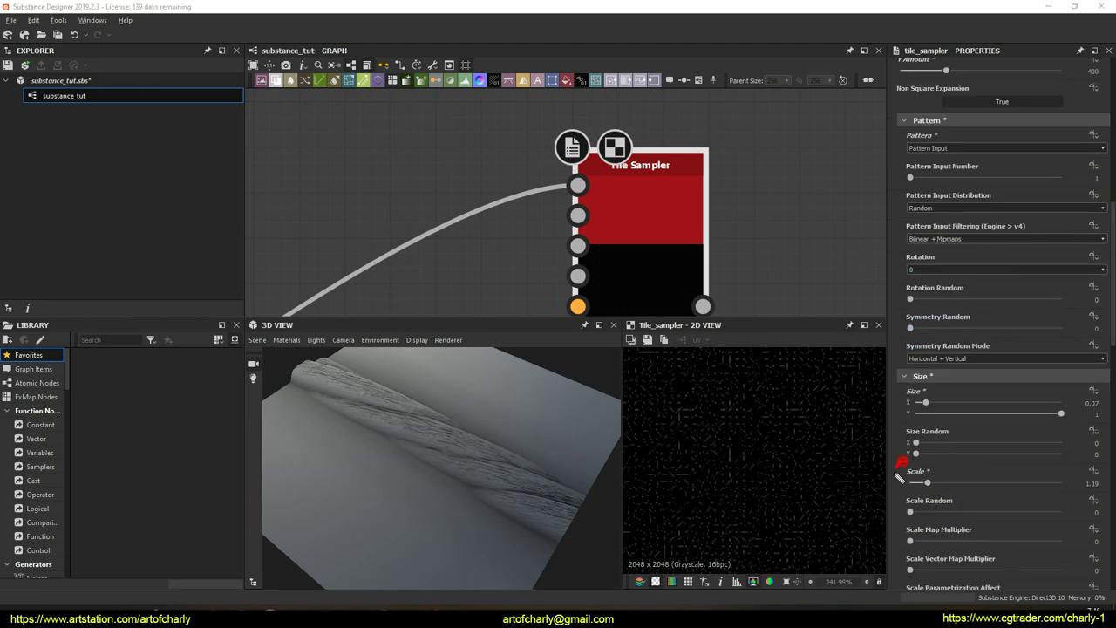
pyautogui.moveTo(928, 484); pyautogui.dragTo(960, 484)
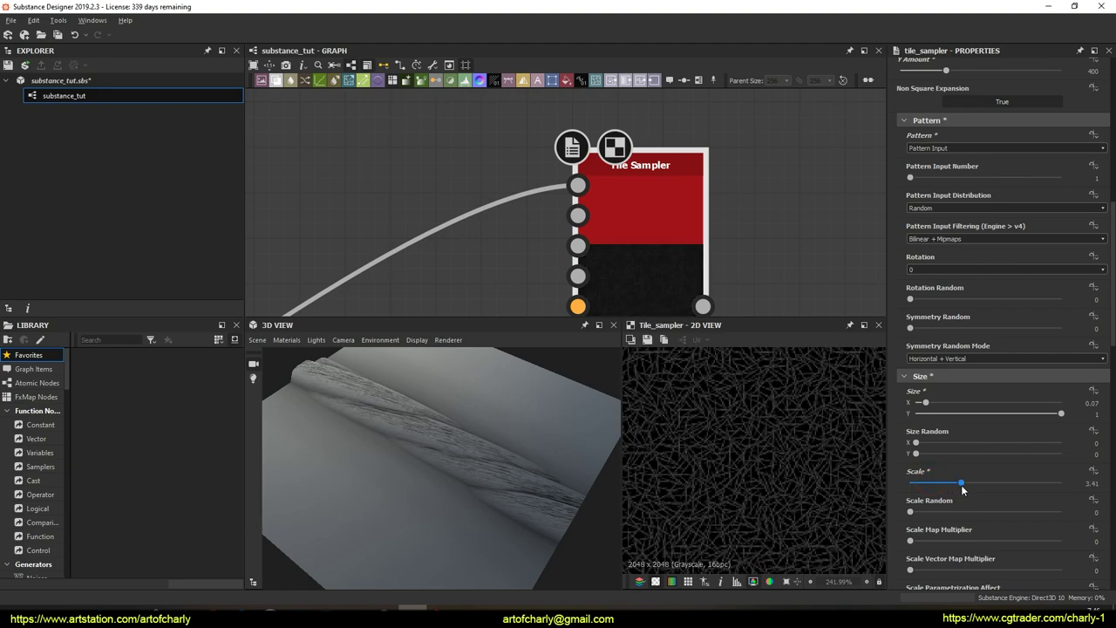
pyautogui.moveTo(929, 404)
pyautogui.mouseDown()
pyautogui.moveTo(939, 408)
pyautogui.moveTo(925, 407)
pyautogui.mouseUp()
# Set the Tile Sampler's Position Random to its maximum of 10 to scatter the fibres
pyautogui.scroll(-2, 996, 412)
pyautogui.scroll(-5, 995, 412)
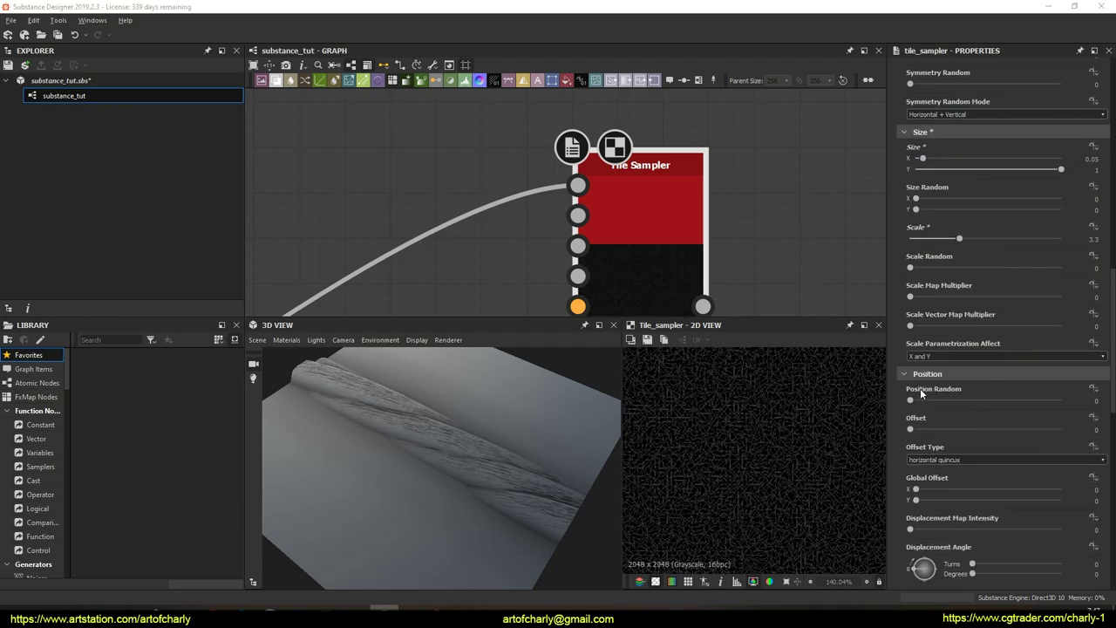
pyautogui.moveTo(910, 400); pyautogui.dragTo(1090, 400)
pyautogui.scroll(-5, 757, 489)
# Fine-tune the Tile Sampler's Scale to 3.37 and its Size X to 0.04
pyautogui.scroll(6, 757, 490)
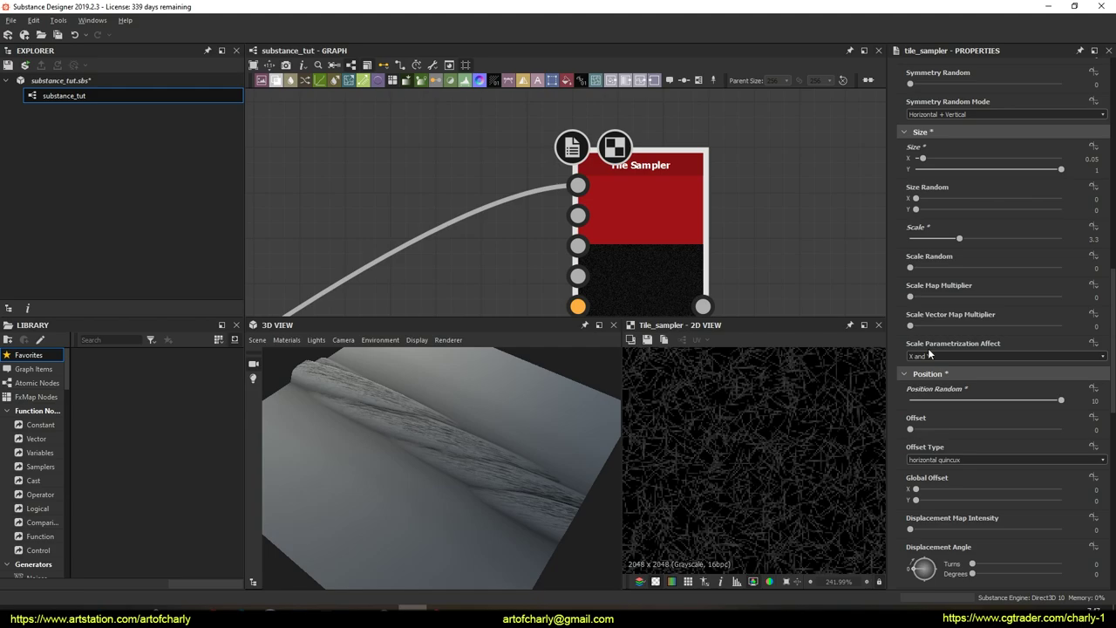
pyautogui.moveTo(955, 241)
pyautogui.mouseDown()
pyautogui.moveTo(943, 241)
pyautogui.moveTo(982, 241)
pyautogui.moveTo(960, 244)
pyautogui.mouseUp()
pyautogui.scroll(4, 960, 244)
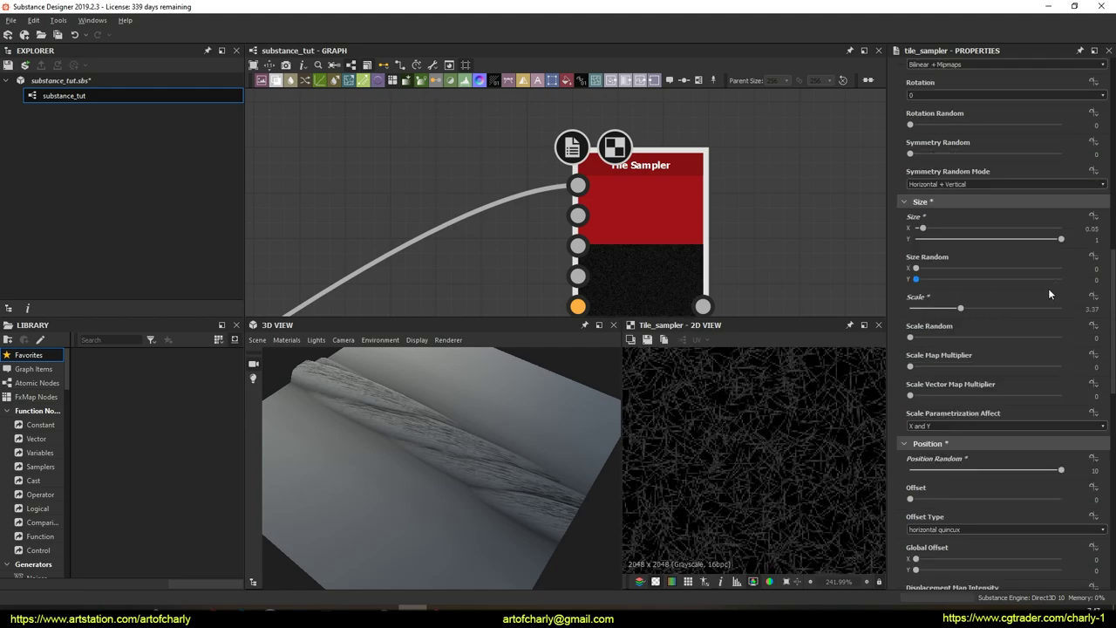
pyautogui.moveTo(926, 301); pyautogui.dragTo(922, 299)
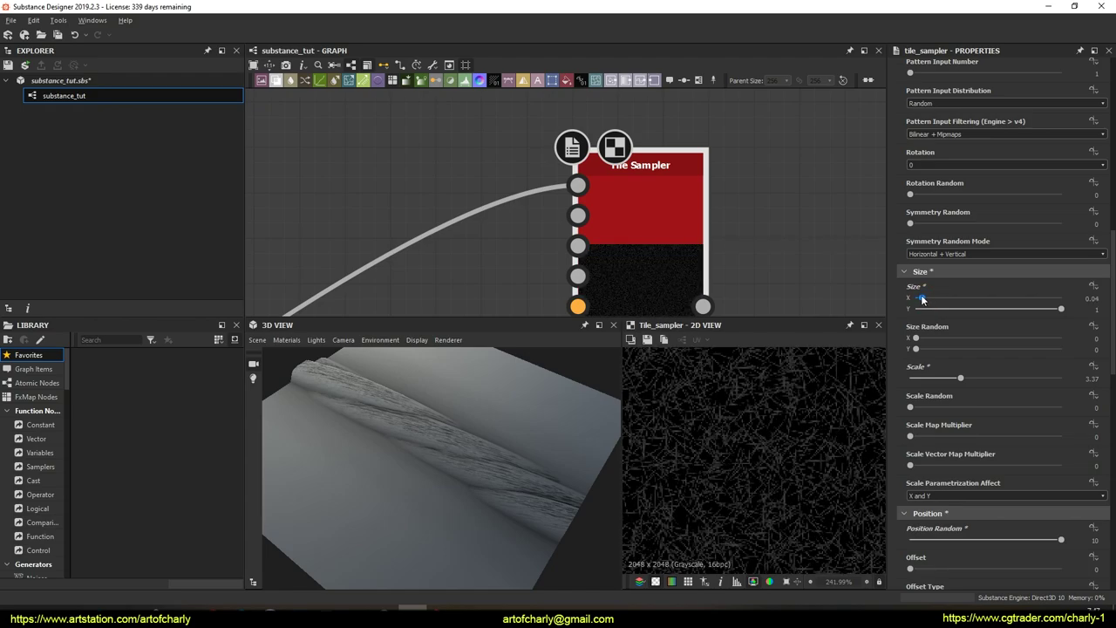
# Set the Tile Sampler's Rotation Random to about 0.43
pyautogui.scroll(-12, 925, 299)
pyautogui.moveTo(911, 422); pyautogui.dragTo(976, 423)
pyautogui.scroll(-3, 801, 475)
# Vary the fibre sizes by setting Size Random to about 0.28 in X and 0.33 in Y
pyautogui.scroll(5, 925, 313)
pyautogui.moveTo(916, 302); pyautogui.dragTo(934, 302)
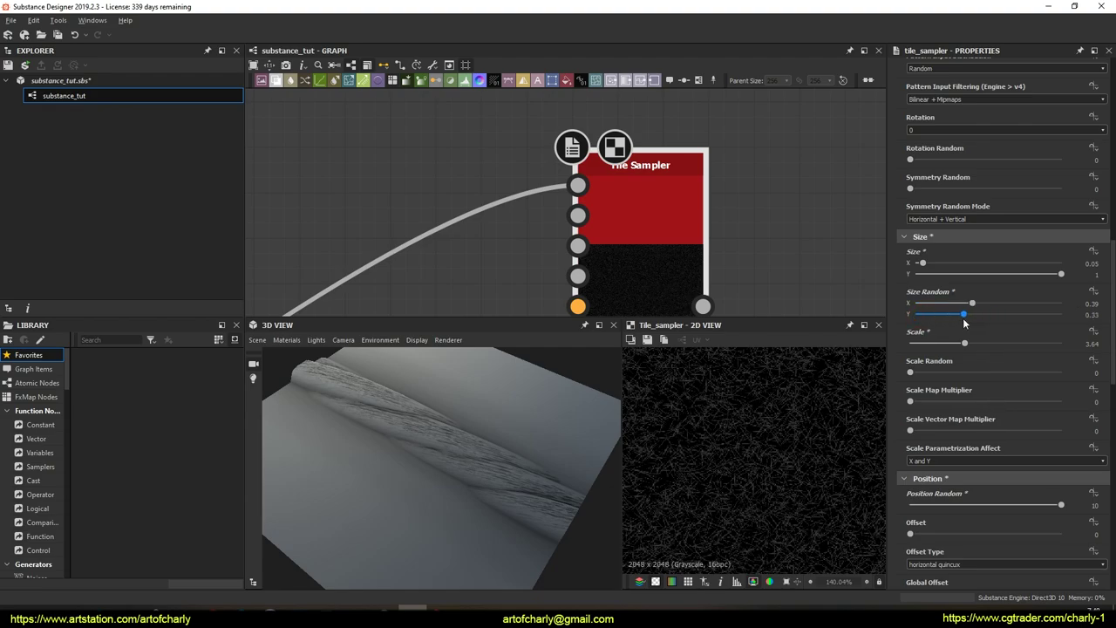
pyautogui.moveTo(964, 324); pyautogui.dragTo(965, 324)
# Try a higher Rotation Random of 0.72 on the Tile Sampler, then lower it to about 0.26
pyautogui.scroll(-10, 966, 385)
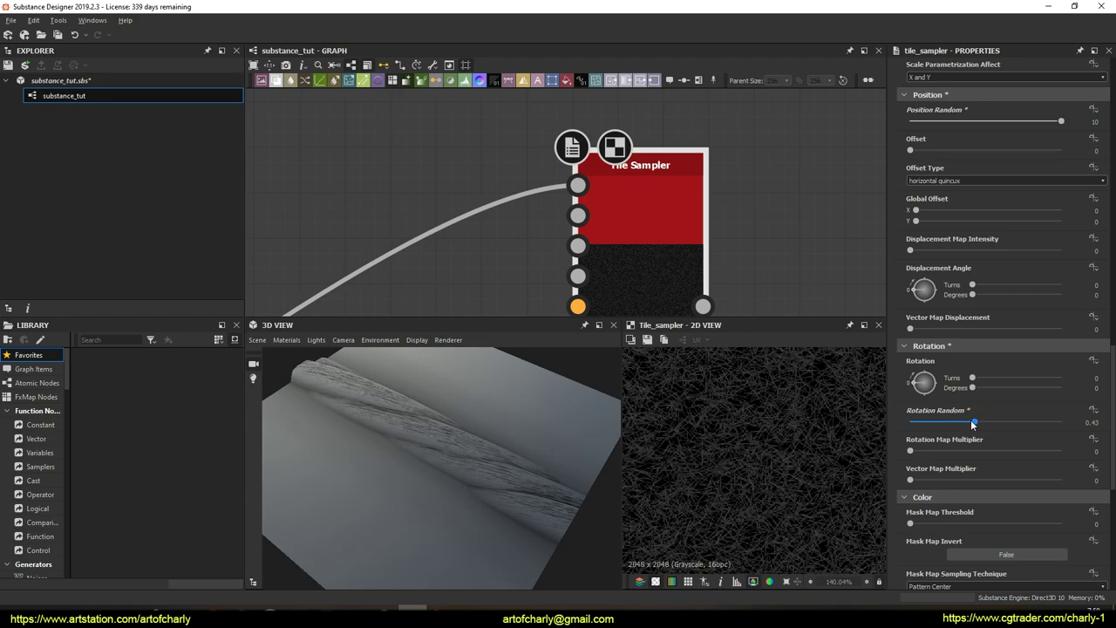
pyautogui.moveTo(974, 423)
pyautogui.mouseDown()
pyautogui.moveTo(901, 418)
pyautogui.moveTo(985, 426)
pyautogui.mouseUp()
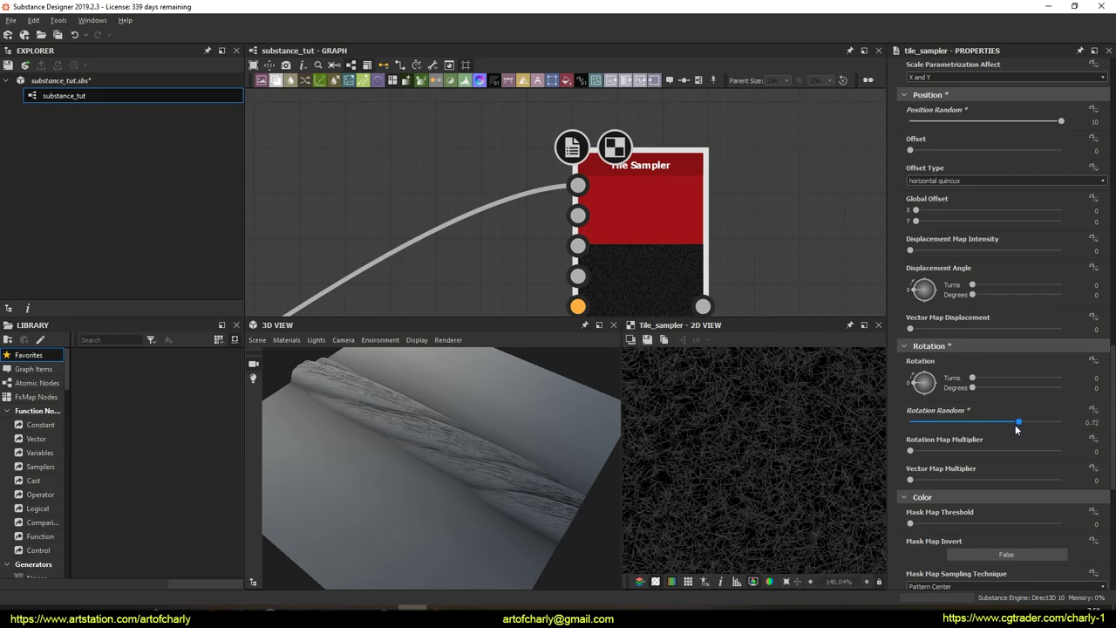
pyautogui.moveTo(970, 431)
pyautogui.mouseDown()
pyautogui.moveTo(921, 423)
pyautogui.moveTo(952, 424)
pyautogui.mouseUp()
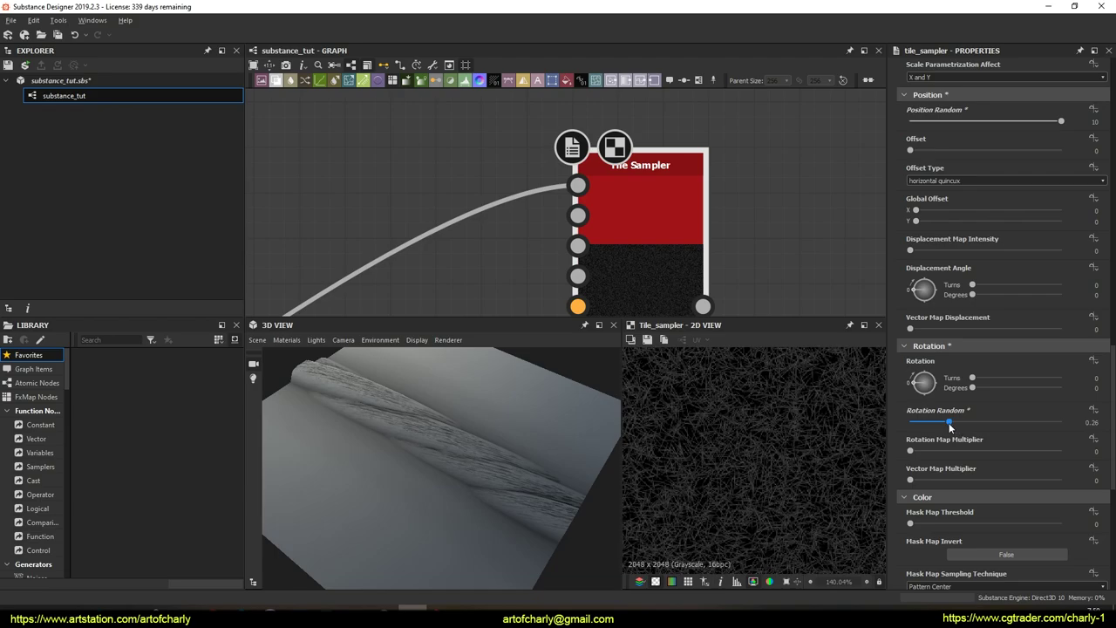
# Reduce the Tile Sampler's pattern Scale to about 4.48
pyautogui.scroll(2, 979, 387)
pyautogui.scroll(5, 927, 362)
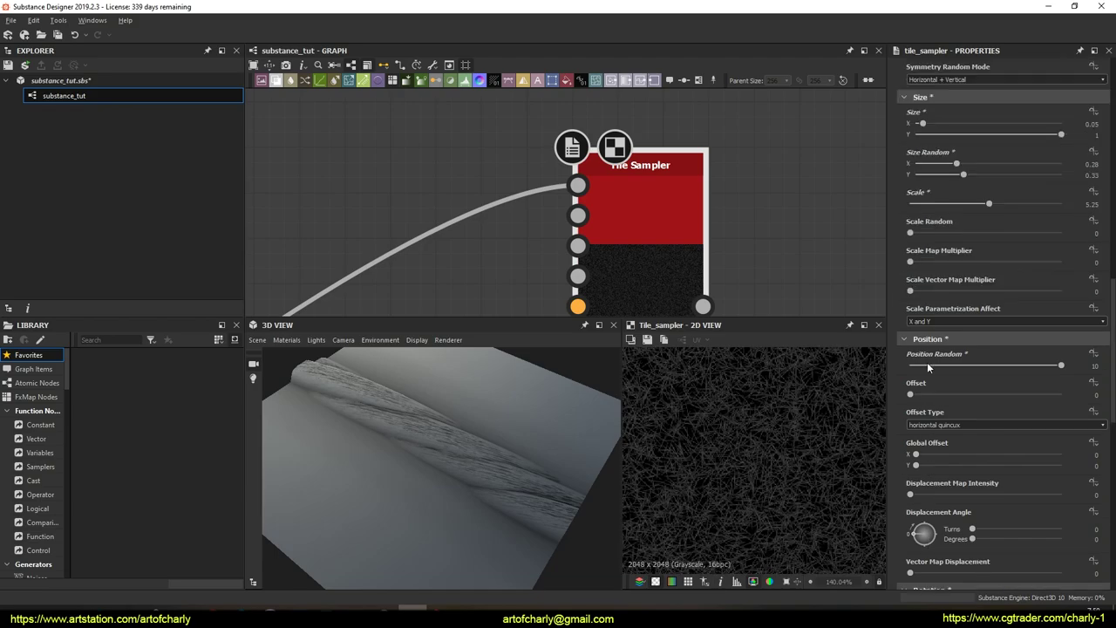
pyautogui.moveTo(983, 204); pyautogui.dragTo(978, 204)
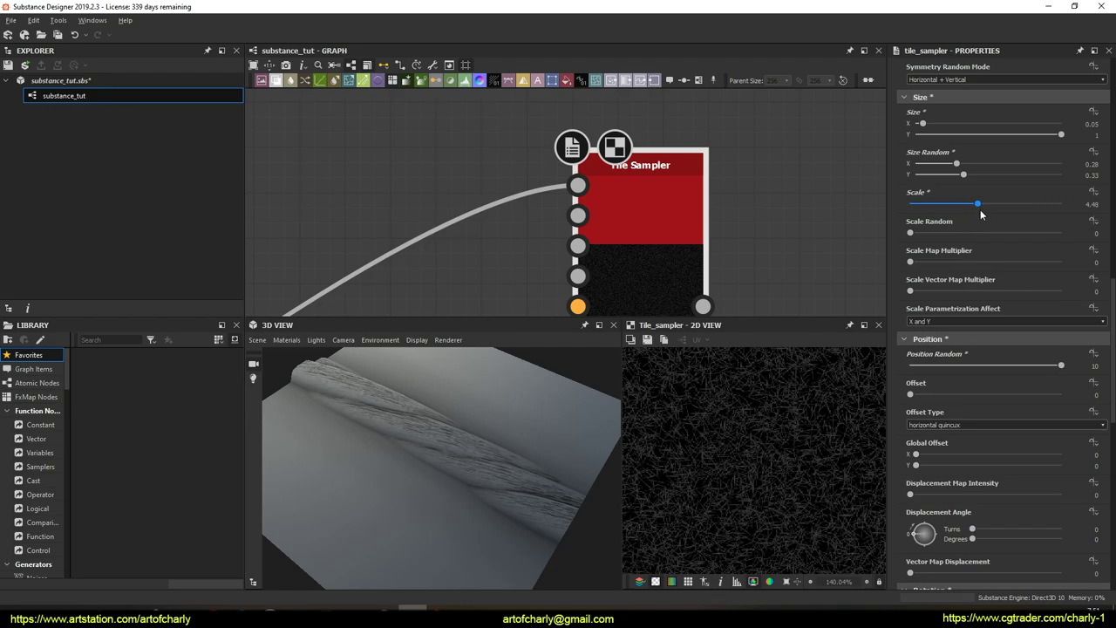
# Examine the scattered fibre texture in the 2D view and where the Tile Sampler sits among the other graph nodes
pyautogui.scroll(-6, 761, 451)
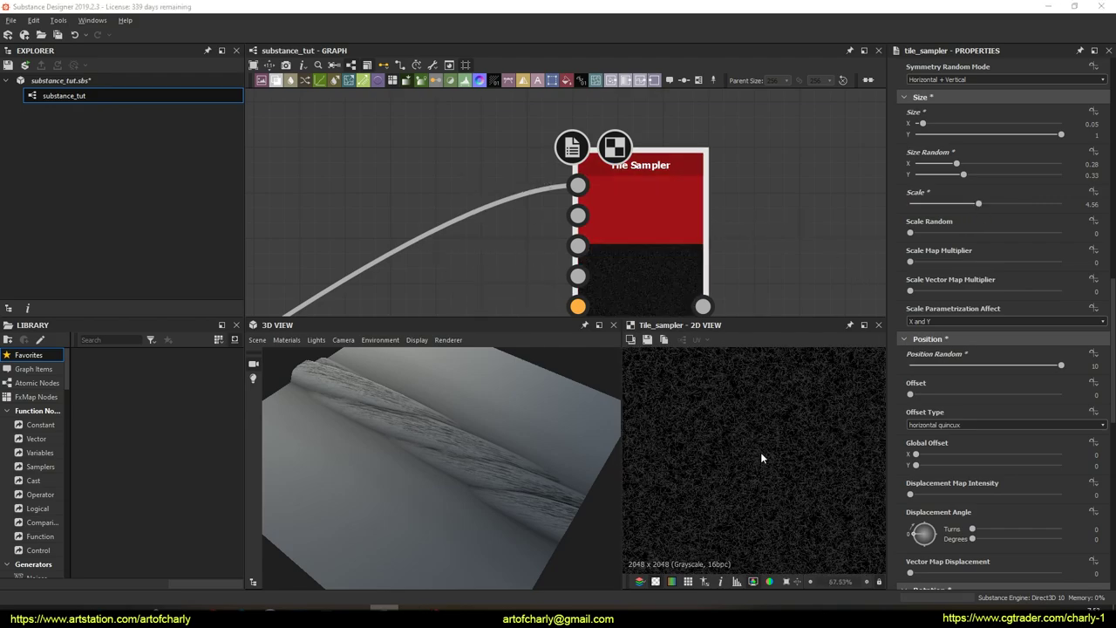
pyautogui.scroll(5, 760, 452)
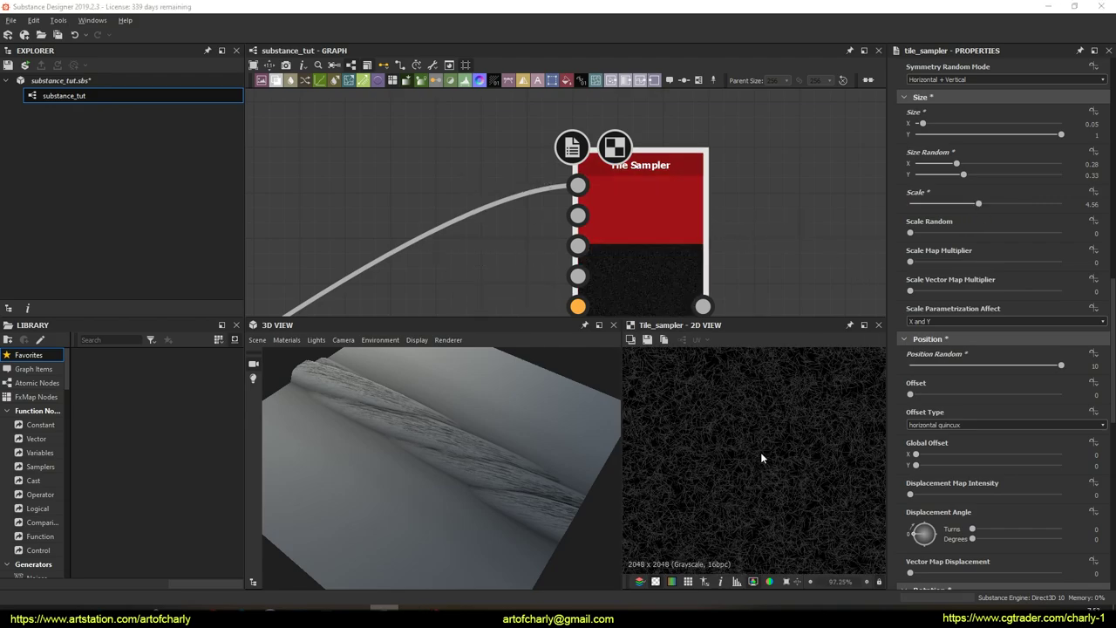
pyautogui.scroll(-3, 762, 460)
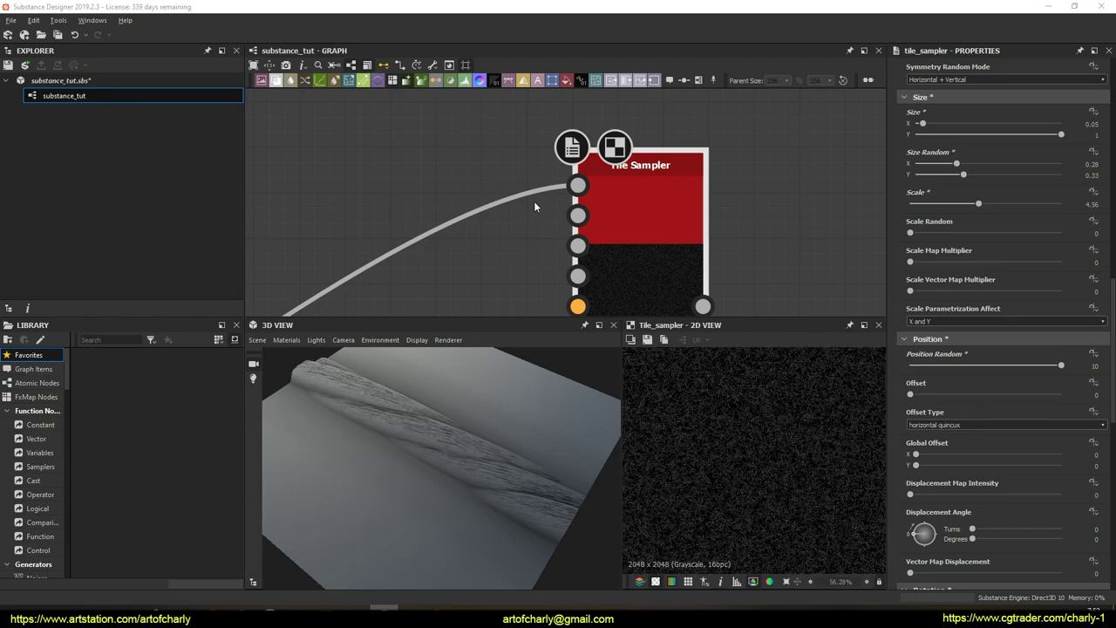
pyautogui.moveTo(540, 216); pyautogui.dragTo(596, 80, button='middle')
pyautogui.moveTo(546, 156); pyautogui.dragTo(496, 236, button='middle')
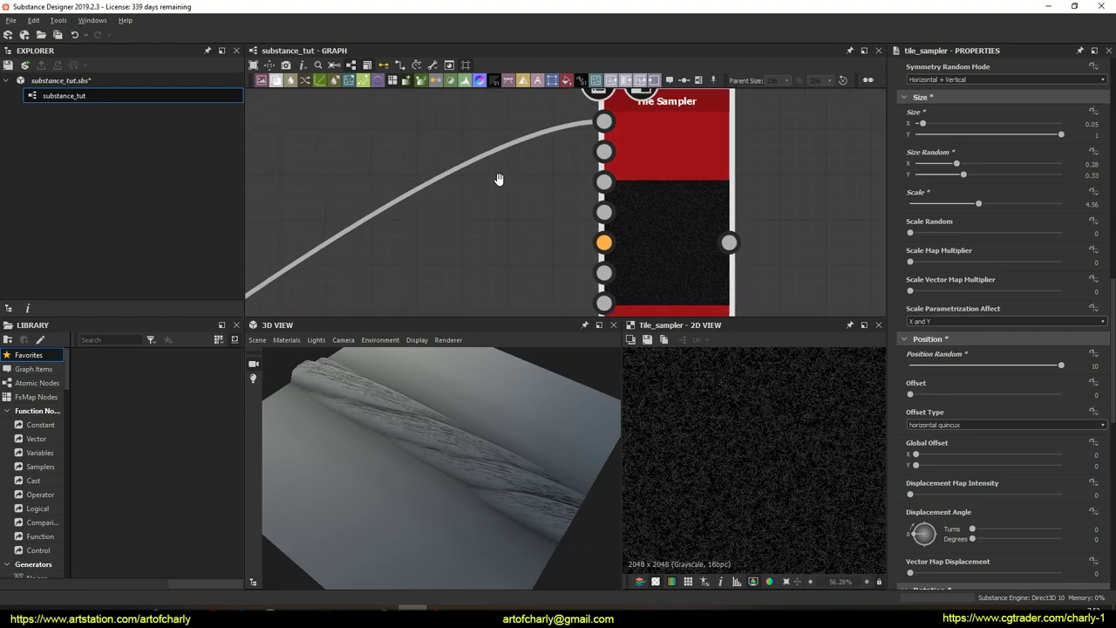
pyautogui.scroll(-5, 537, 216)
pyautogui.moveTo(539, 236); pyautogui.dragTo(596, 212, button='middle')
pyautogui.scroll(2, 596, 206)
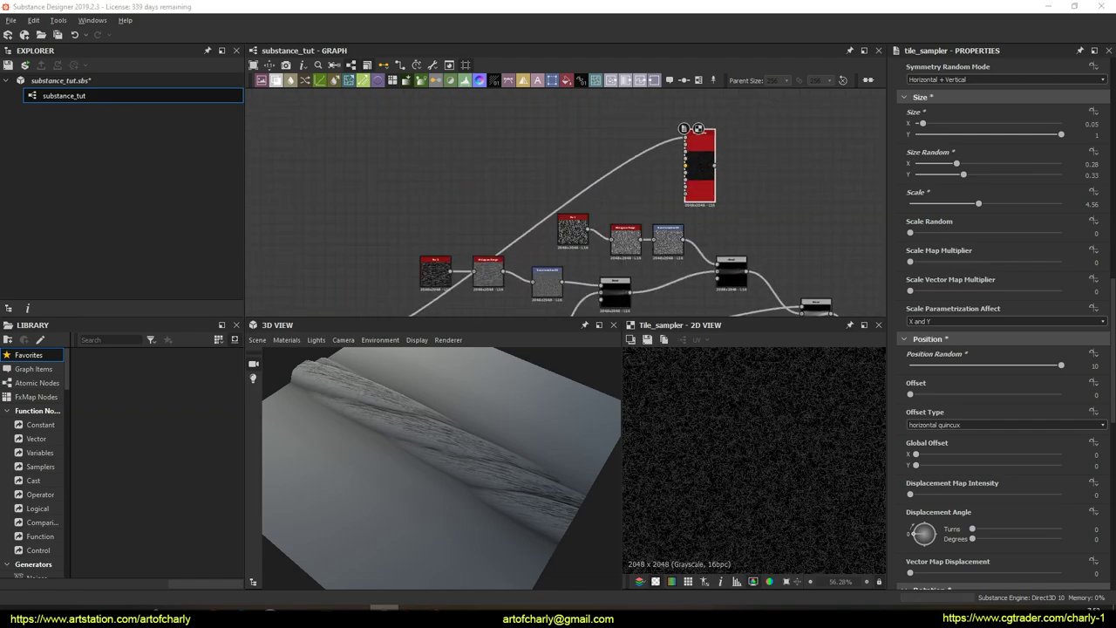
# Insert a Dot node on the Tile Sampler's input connection and move it so the link routes above the Fur nodes
pyautogui.scroll(-4, 566, 283)
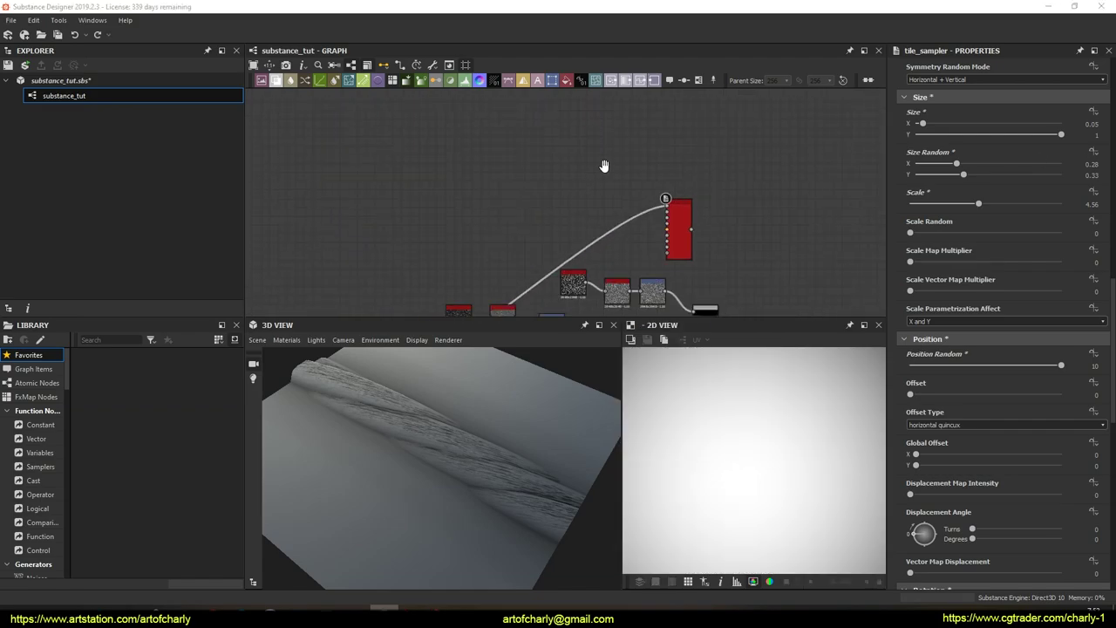
pyautogui.moveTo(566, 237); pyautogui.dragTo(664, 153, button='middle')
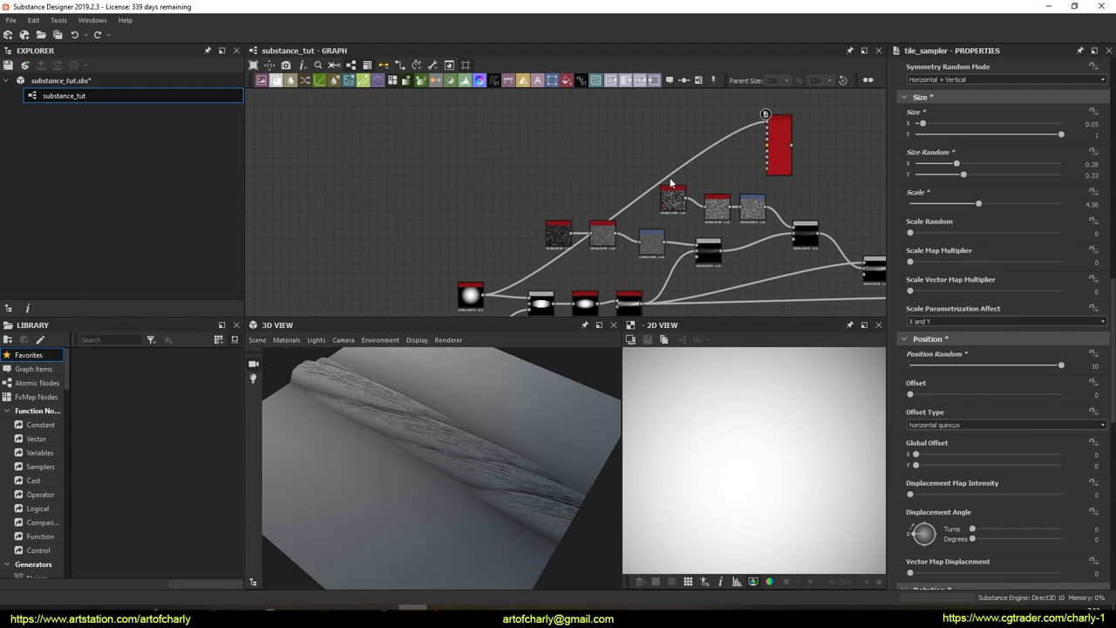
pyautogui.scroll(3, 660, 193)
pyautogui.doubleClick(656, 190)
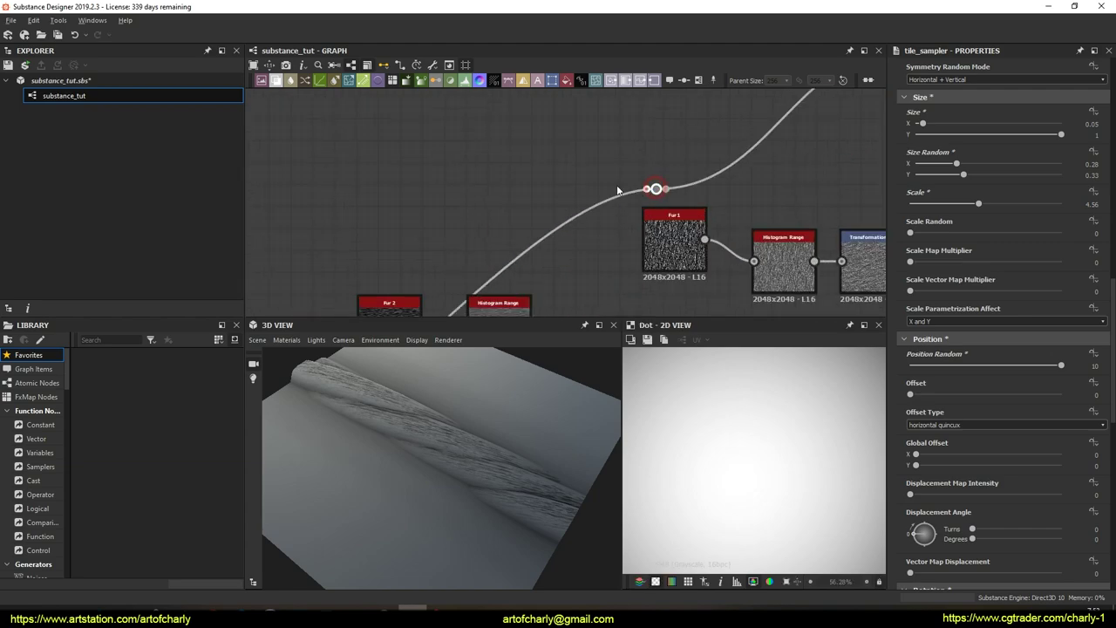
pyautogui.scroll(-3, 611, 188)
pyautogui.moveTo(592, 186); pyautogui.dragTo(453, 136)
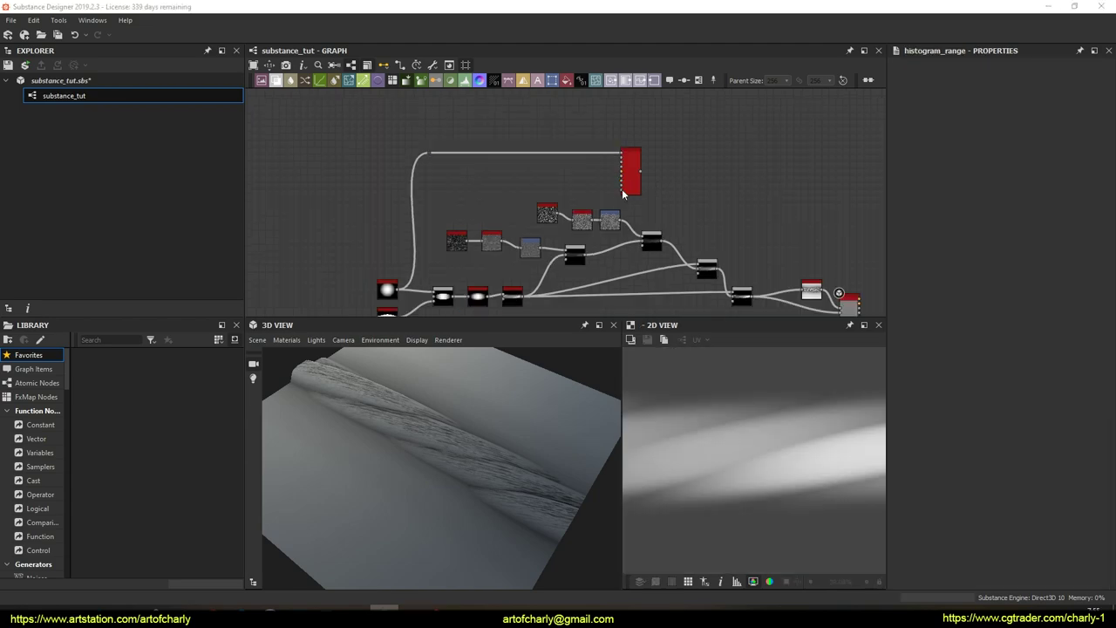
# Locate the Tile Generator after the Blur HQ Grayscale node and preview its output in the 2D view
pyautogui.scroll(3, 622, 192)
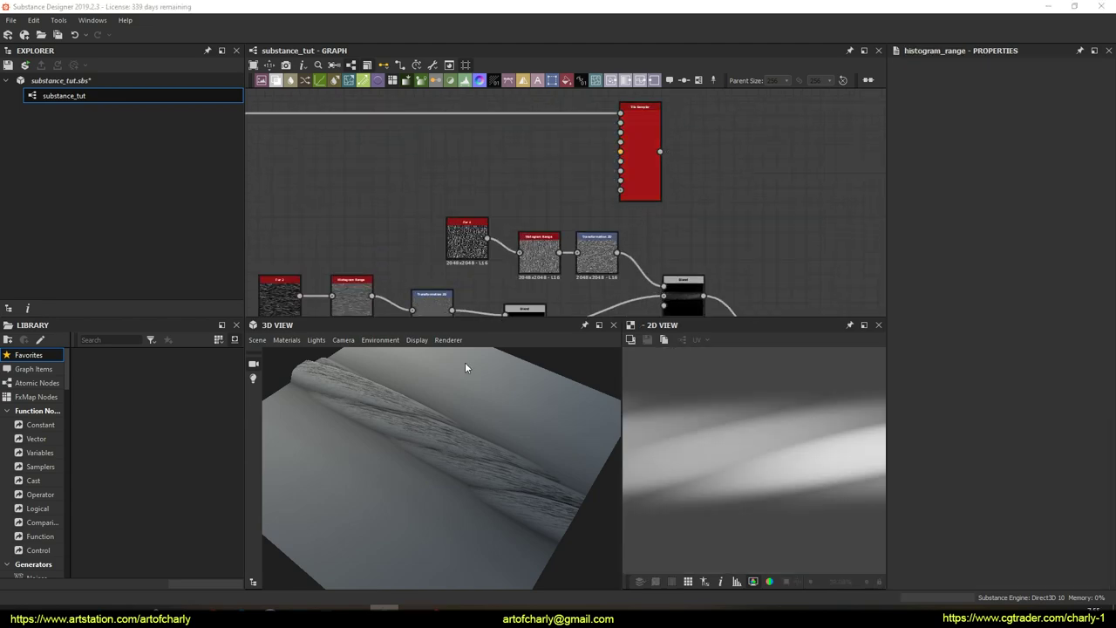
pyautogui.moveTo(344, 211); pyautogui.dragTo(419, 107, button='middle')
pyautogui.moveTo(651, 232); pyautogui.dragTo(419, 184, button='middle')
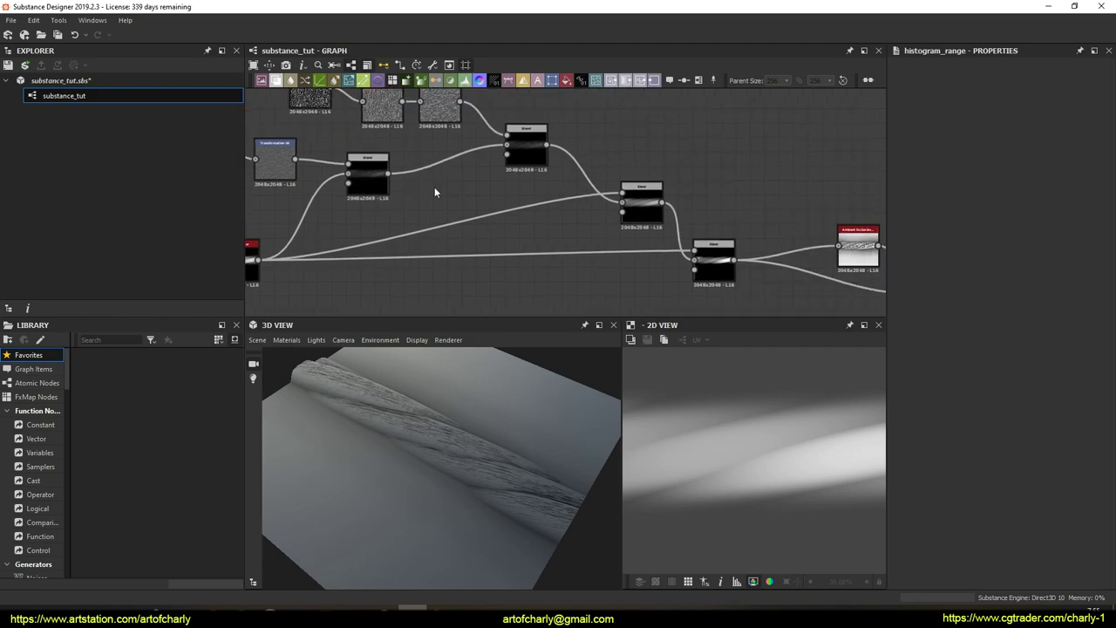
pyautogui.moveTo(353, 237); pyautogui.dragTo(588, 175, button='middle')
pyautogui.scroll(3, 587, 196)
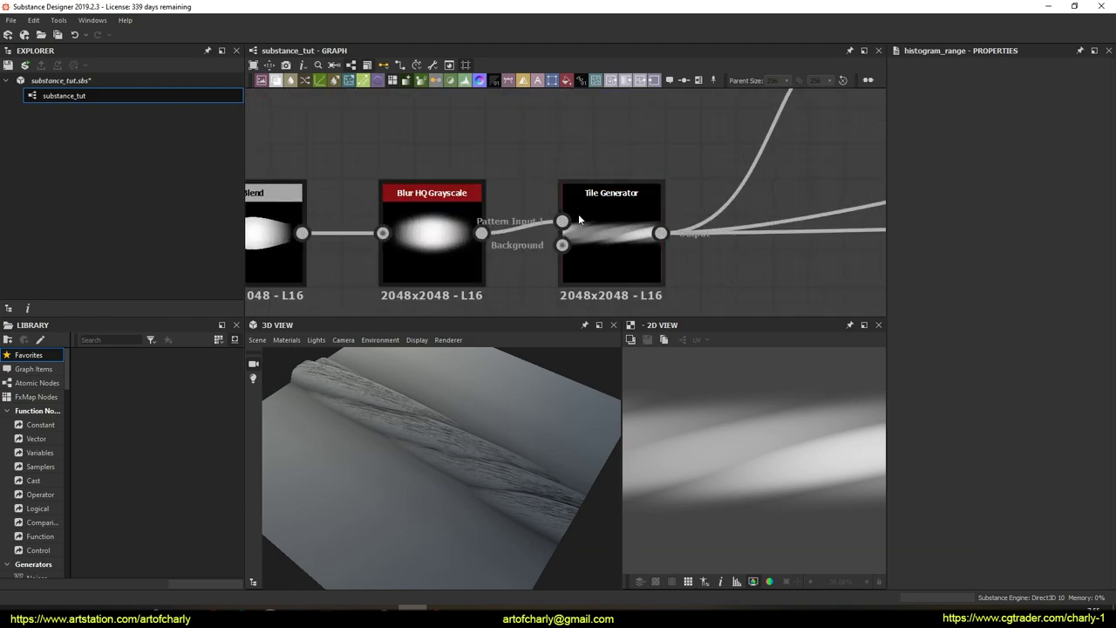
pyautogui.moveTo(579, 218); pyautogui.dragTo(468, 168, button='middle')
pyautogui.click(532, 217)
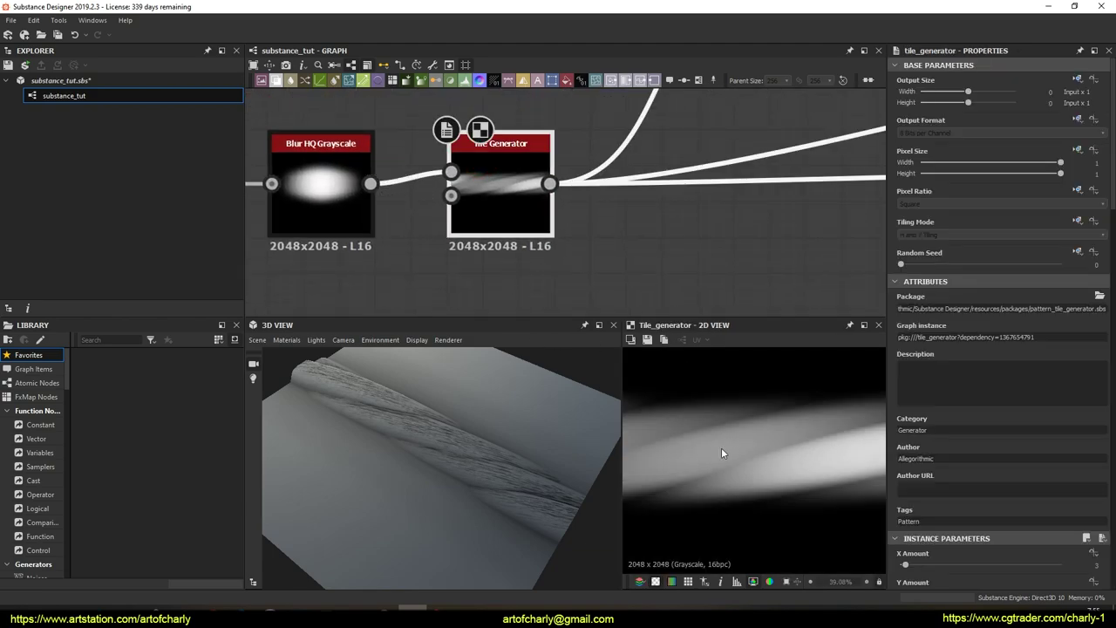
# Add a Histogram Scan node below the Tile Generator and feed it from the Tile Generator's output
pyautogui.moveTo(599, 274); pyautogui.dragTo(571, 241, button='middle')
pyautogui.press('space')
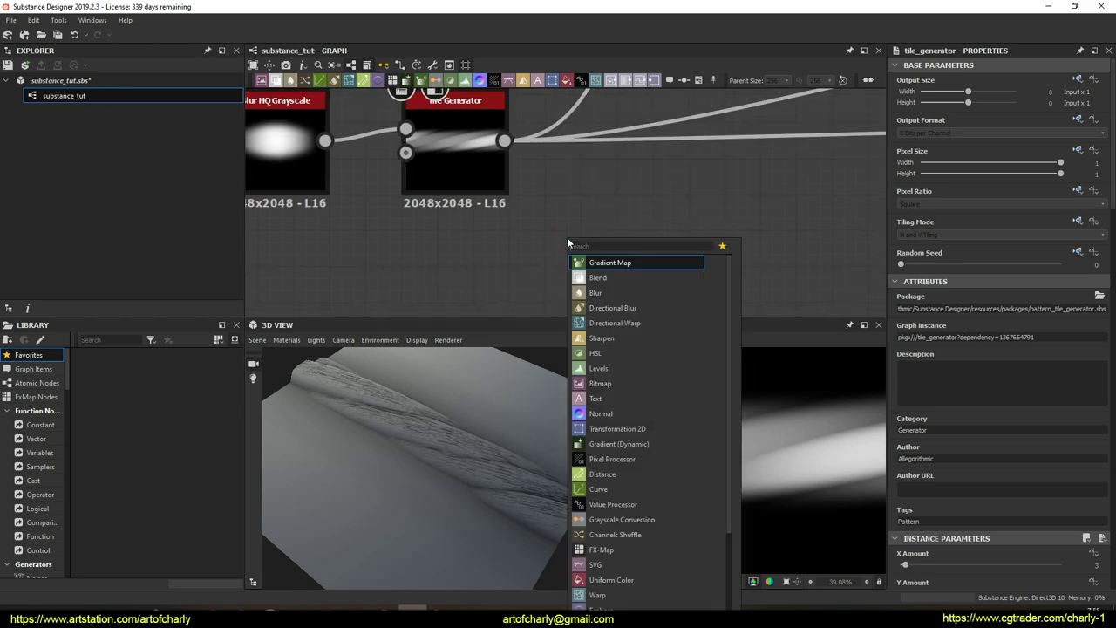
pyautogui.write('histo')
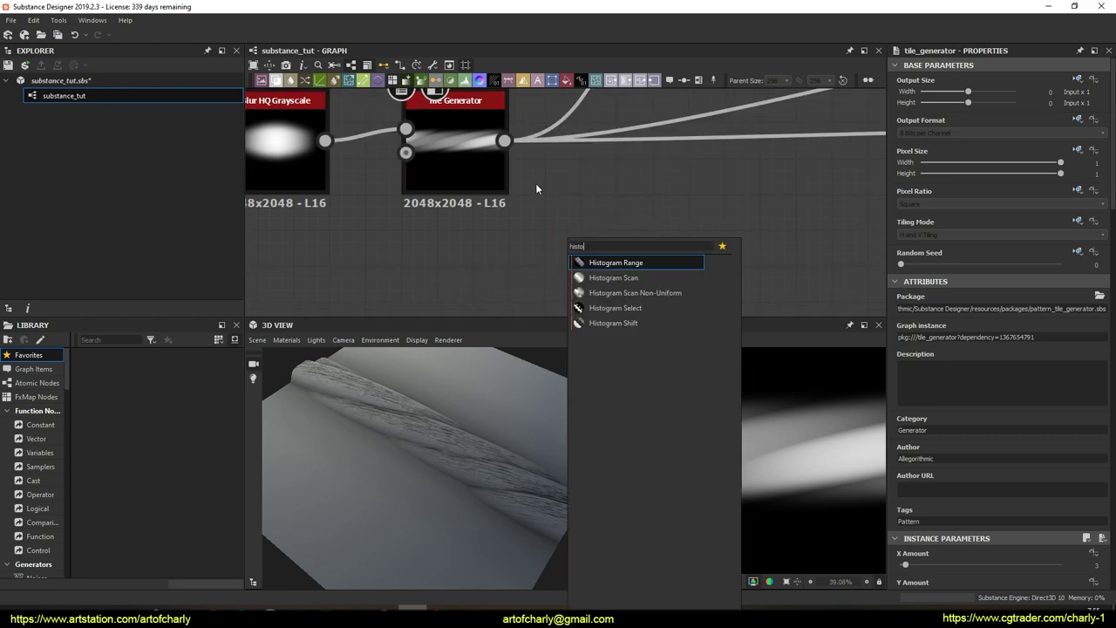
pyautogui.click(625, 278)
pyautogui.moveTo(562, 225); pyautogui.dragTo(670, 225)
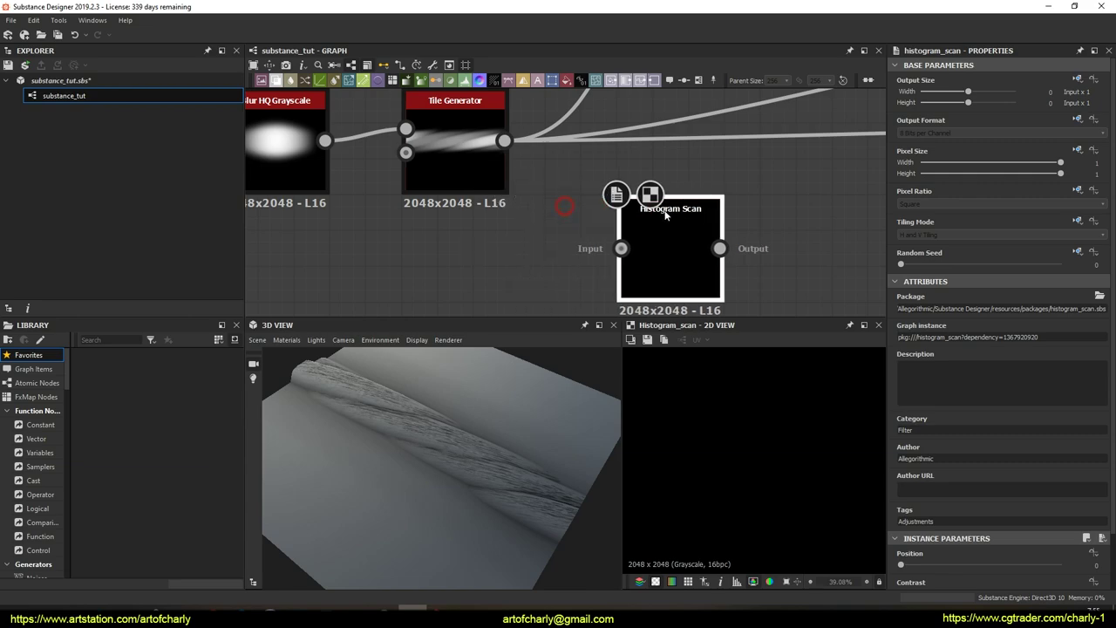
# Set the Histogram Scan's Position to about 0.57, keeping Contrast at 0
pyautogui.scroll(-3, 1001, 530)
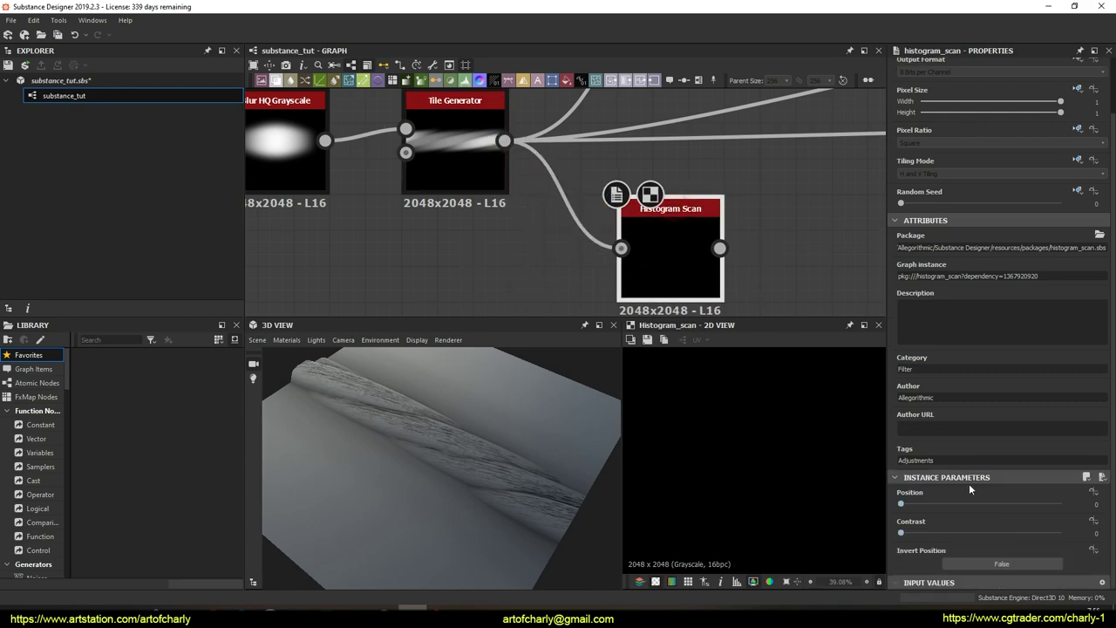
pyautogui.moveTo(901, 504); pyautogui.dragTo(991, 504)
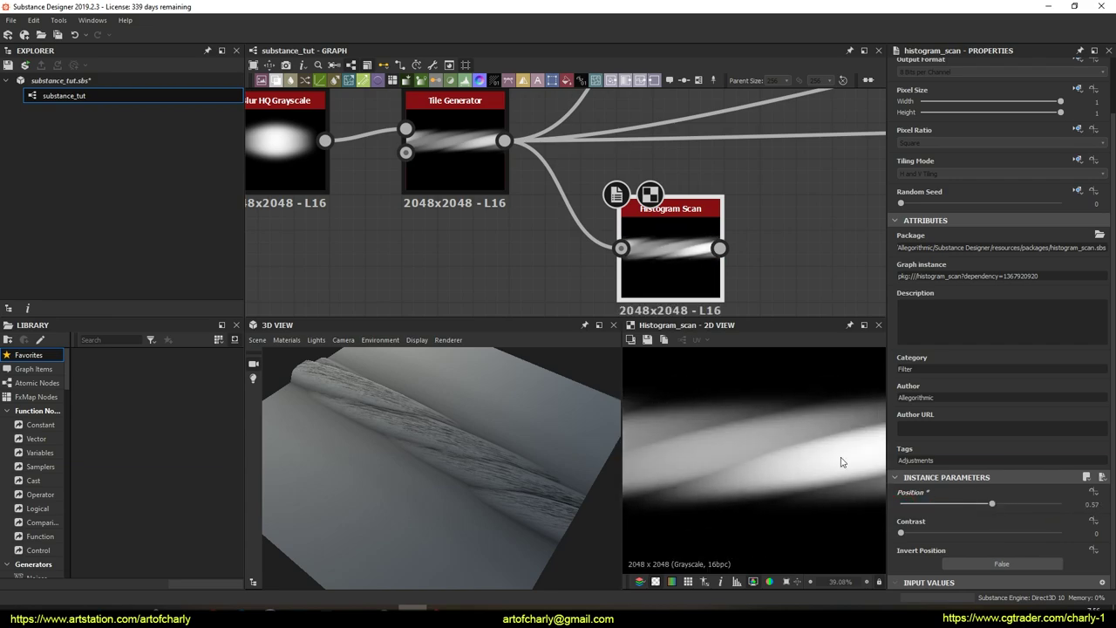
pyautogui.moveTo(926, 532); pyautogui.dragTo(805, 510)
# Add a Blend node, connect the Histogram Scan to its Background input, and move both nodes further down the graph
pyautogui.press('space')
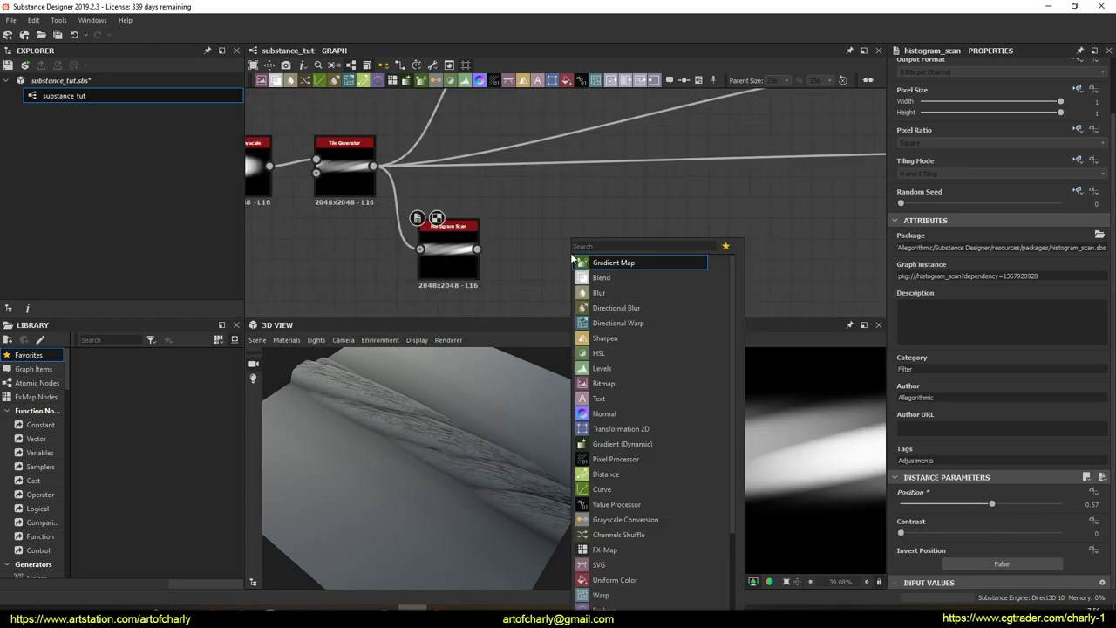
pyautogui.write('blen')
pyautogui.click(619, 265)
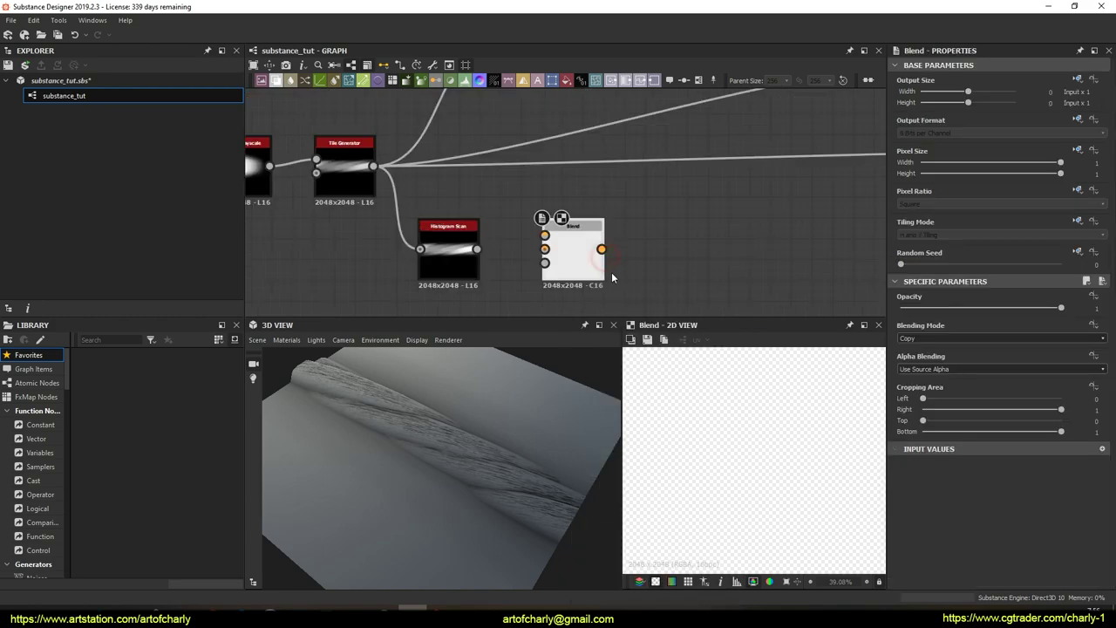
pyautogui.moveTo(512, 255); pyautogui.dragTo(630, 249)
pyautogui.moveTo(503, 238); pyautogui.dragTo(460, 171, button='middle')
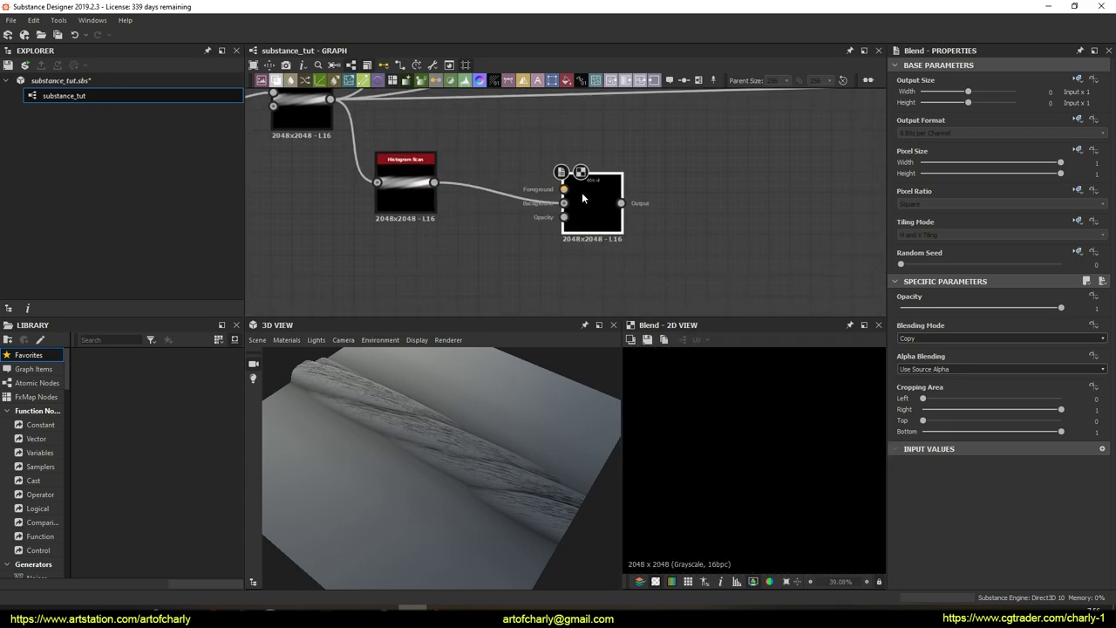
pyautogui.moveTo(609, 189); pyautogui.dragTo(621, 231)
pyautogui.click(393, 169)
# Add a Shape node above the Histogram Scan and connect its output to the Blend's Foreground input
pyautogui.press('space')
pyautogui.write('shape')
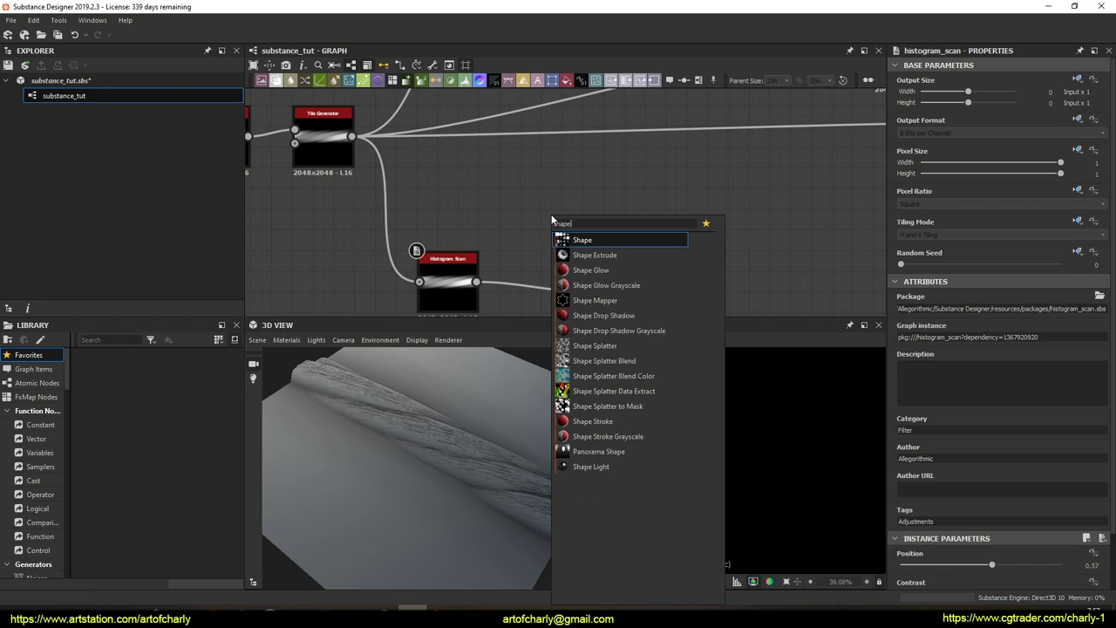
pyautogui.click(621, 245)
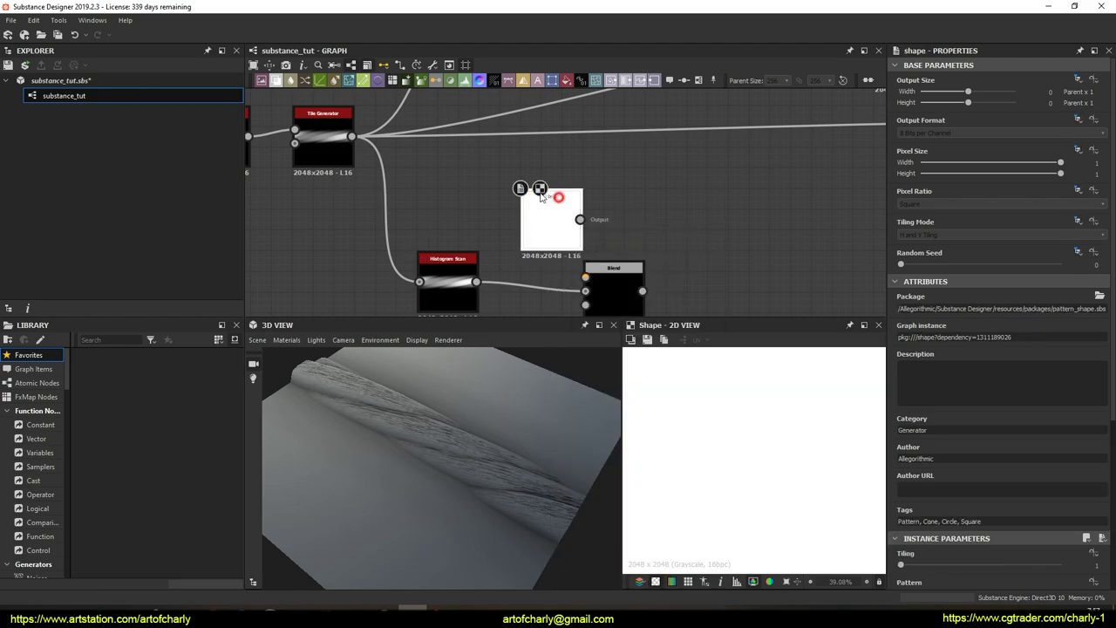
pyautogui.moveTo(548, 198); pyautogui.dragTo(513, 197)
pyautogui.click(502, 178)
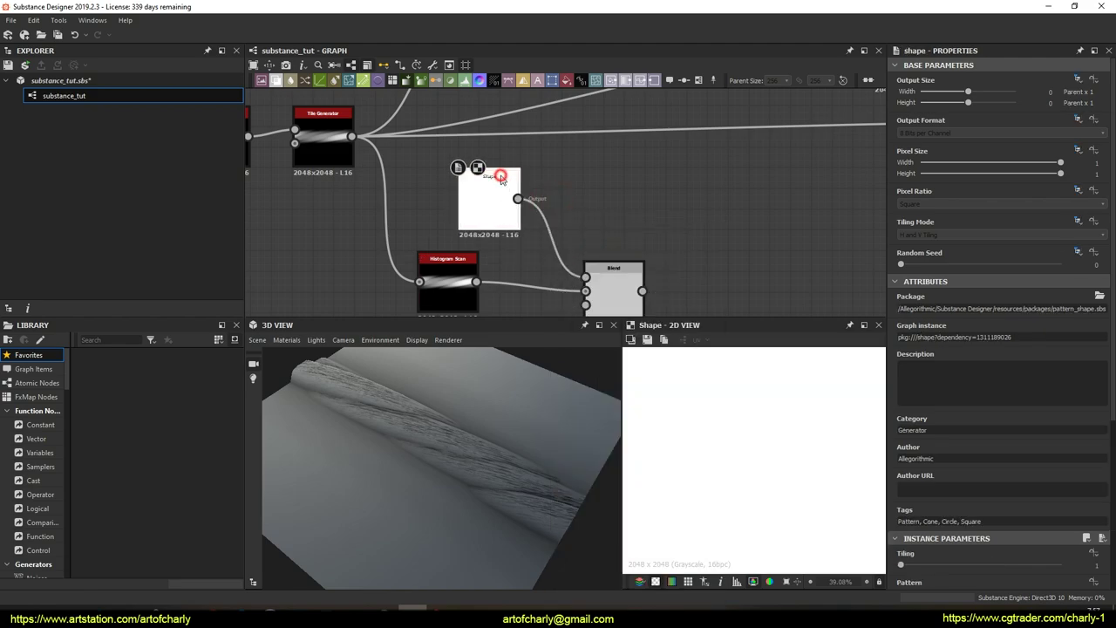
# Set the Shape node's Pattern to Brick
pyautogui.scroll(-5, 990, 471)
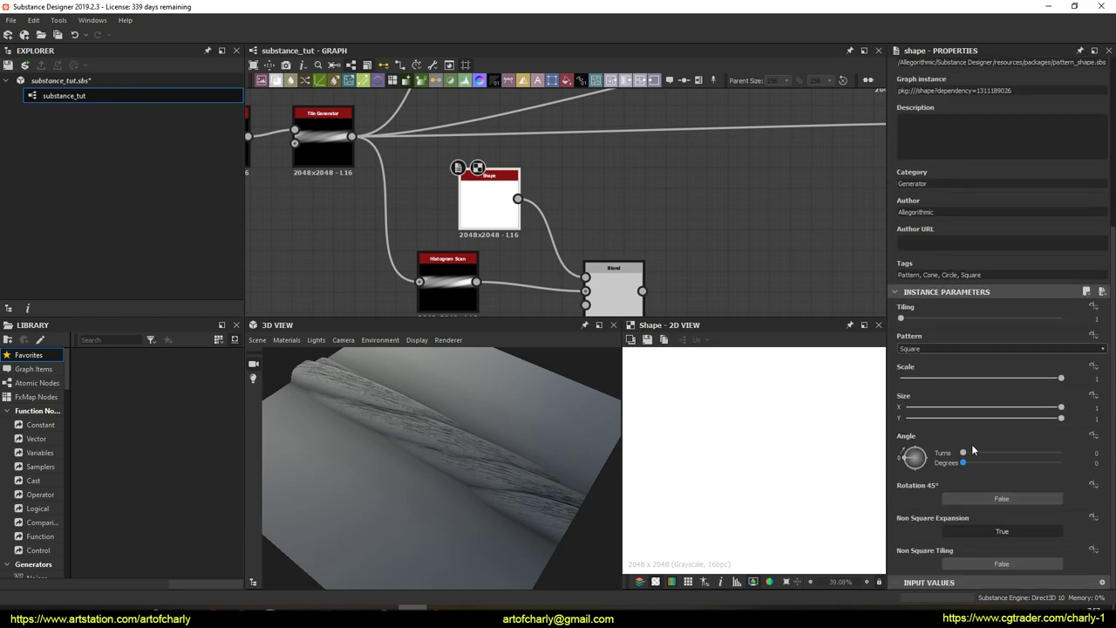
pyautogui.click(930, 350)
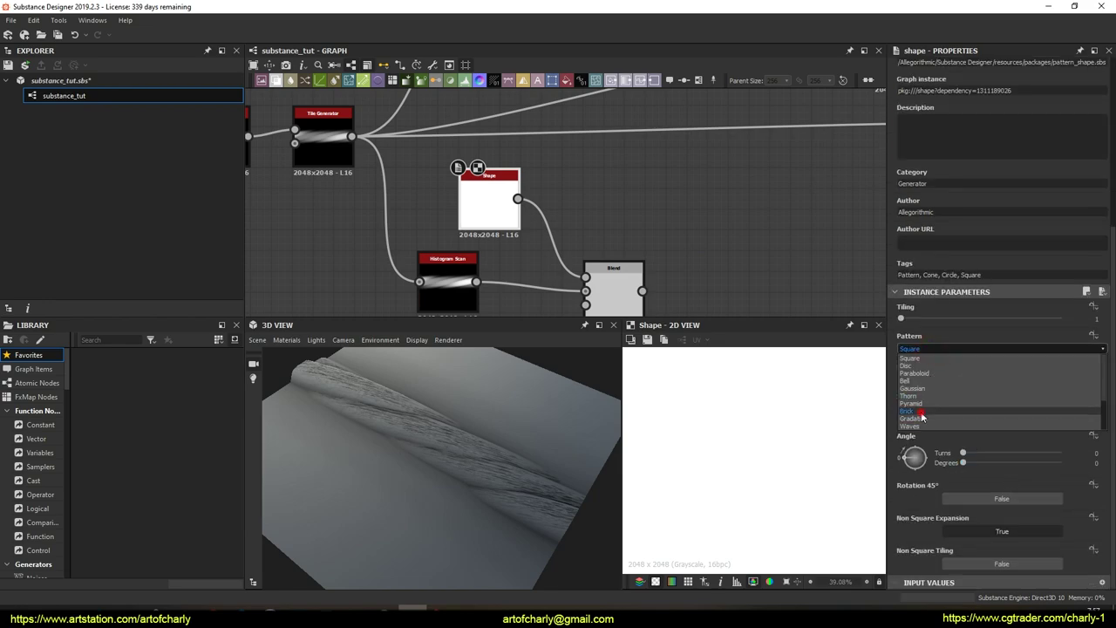
pyautogui.click(926, 414)
# Set the new Blend node's Blending Mode to Add (Linear Dodge)
pyautogui.click(605, 276)
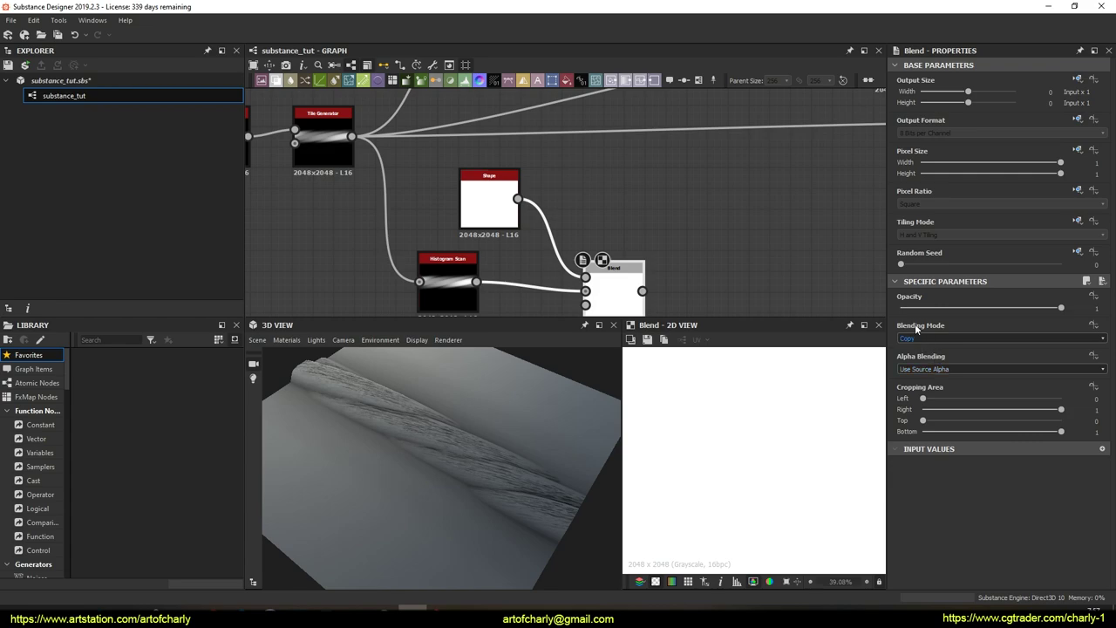
pyautogui.moveTo(615, 293); pyautogui.dragTo(606, 262, button='middle')
pyautogui.click(935, 338)
pyautogui.click(939, 357)
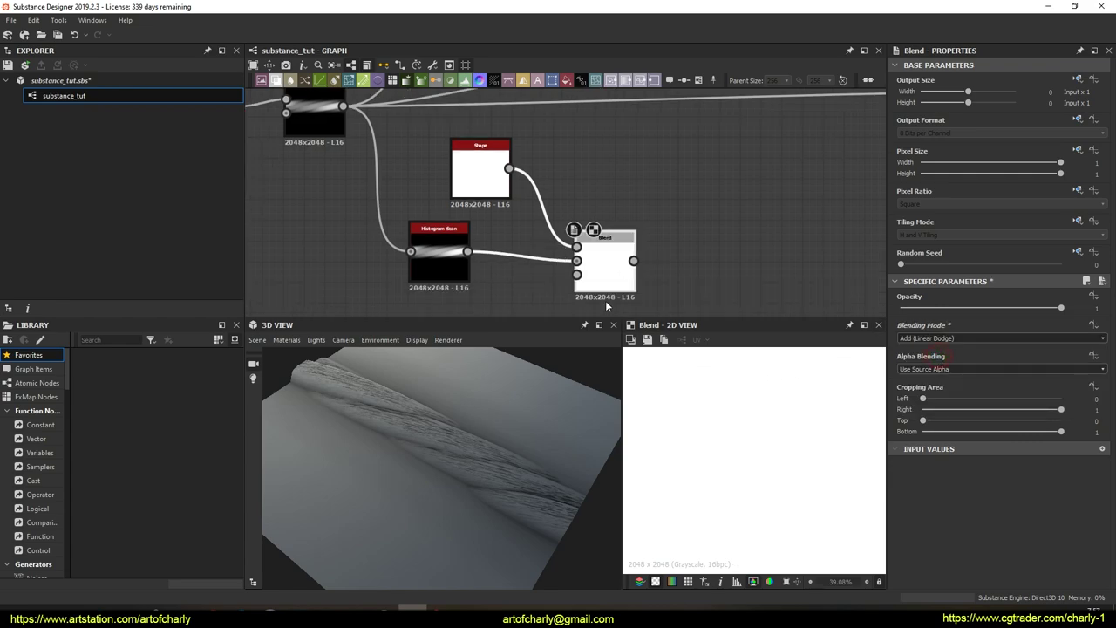
# Soften the Shape's brick edges with Pattern Specific at about 0.64 and narrow its Size X to about 0.54
pyautogui.click(483, 177)
pyautogui.scroll(-3, 969, 446)
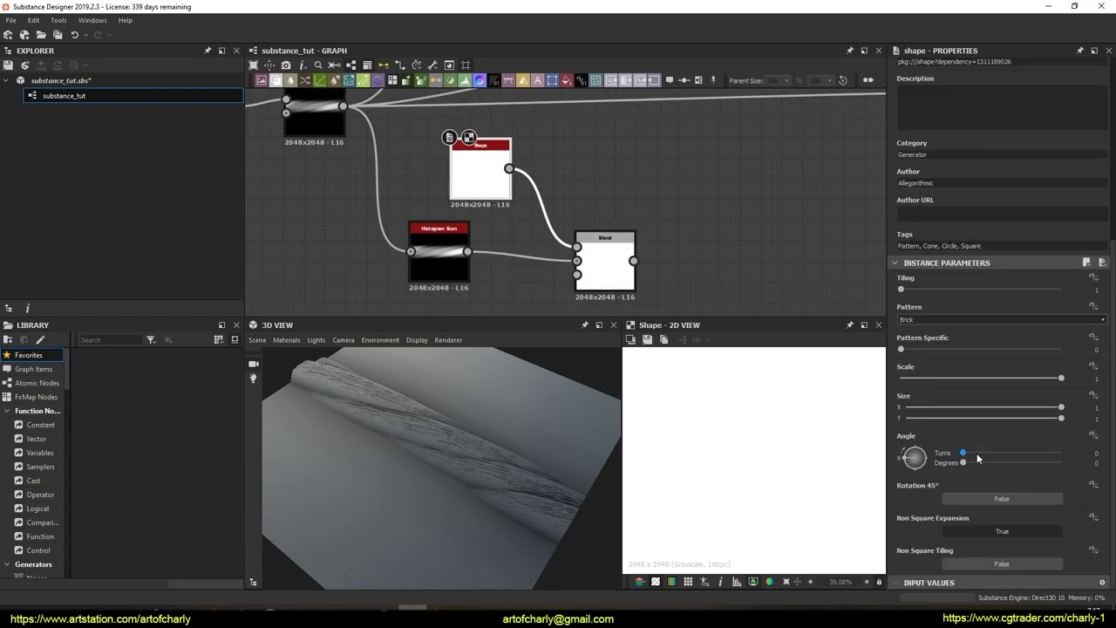
pyautogui.moveTo(902, 350); pyautogui.dragTo(1019, 351)
pyautogui.scroll(-5, 789, 432)
pyautogui.scroll(2, 769, 459)
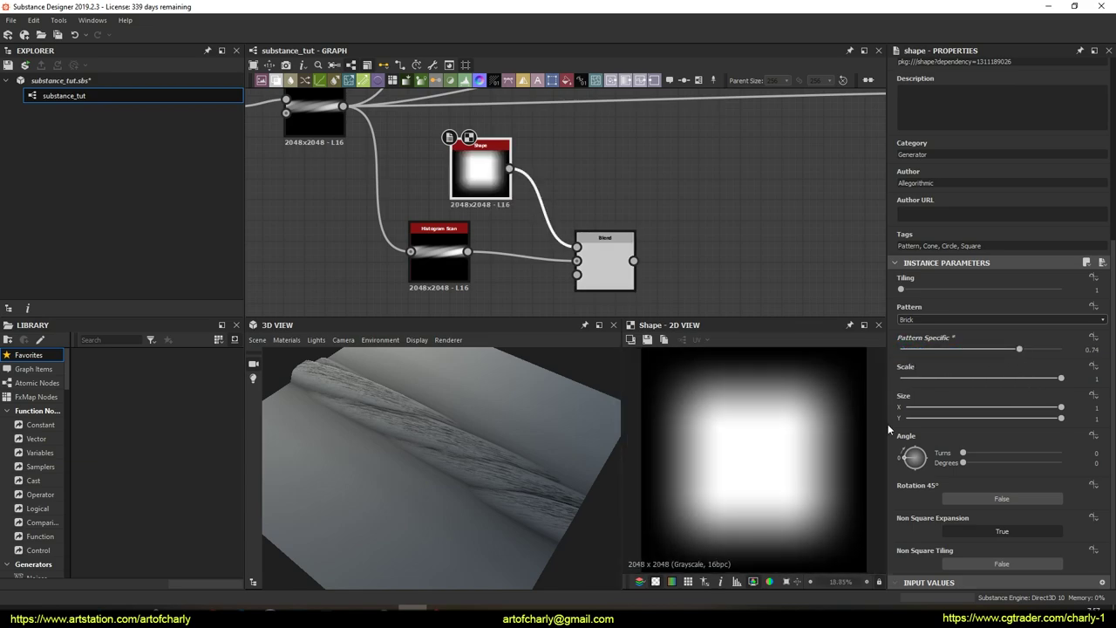
pyautogui.moveTo(1016, 351)
pyautogui.mouseDown()
pyautogui.moveTo(1057, 349)
pyautogui.moveTo(947, 346)
pyautogui.moveTo(1015, 343)
pyautogui.moveTo(994, 354)
pyautogui.mouseUp()
pyautogui.moveTo(1061, 377); pyautogui.dragTo(990, 407)
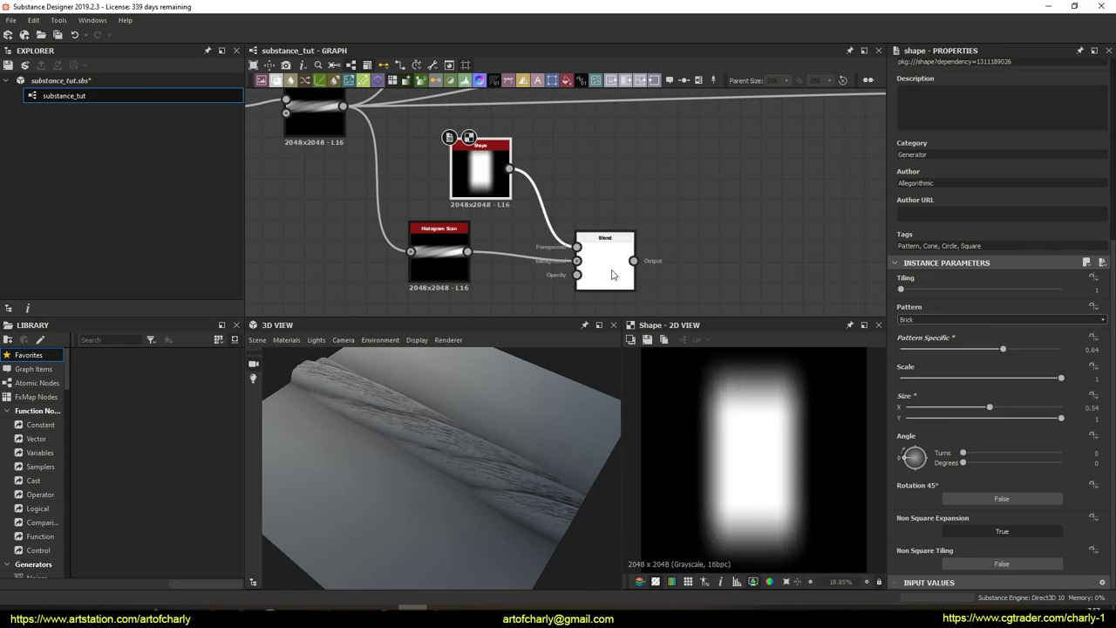
# Turn the Shape into a full-width horizontal band with Scale about 0.6 and Size about 7.57 in X and 0.48 in Y
pyautogui.doubleClick(612, 274)
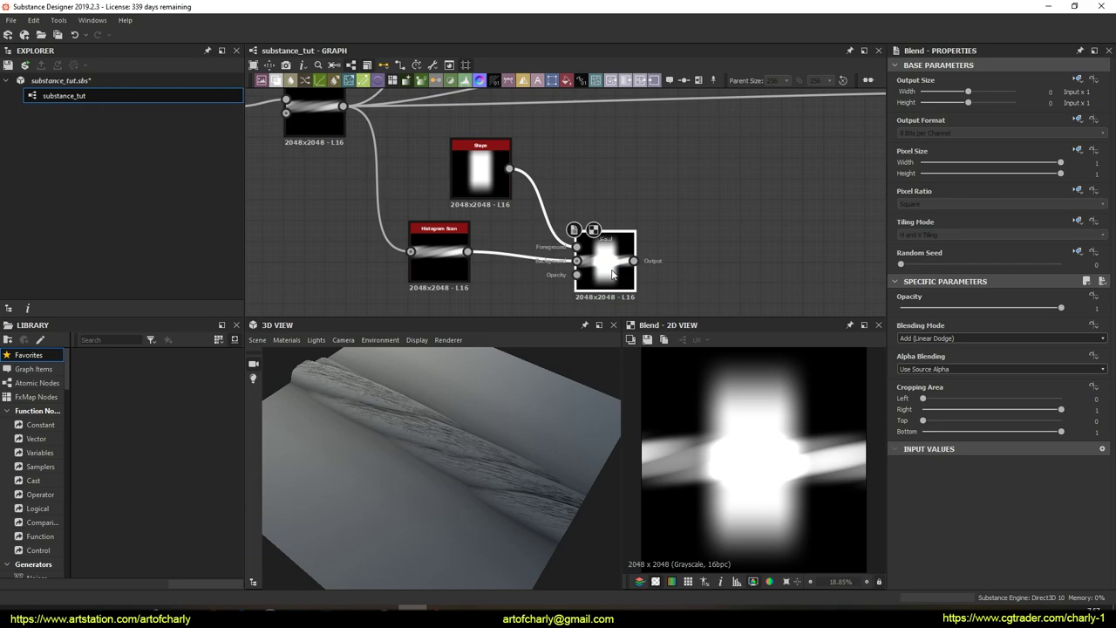
pyautogui.click(495, 185)
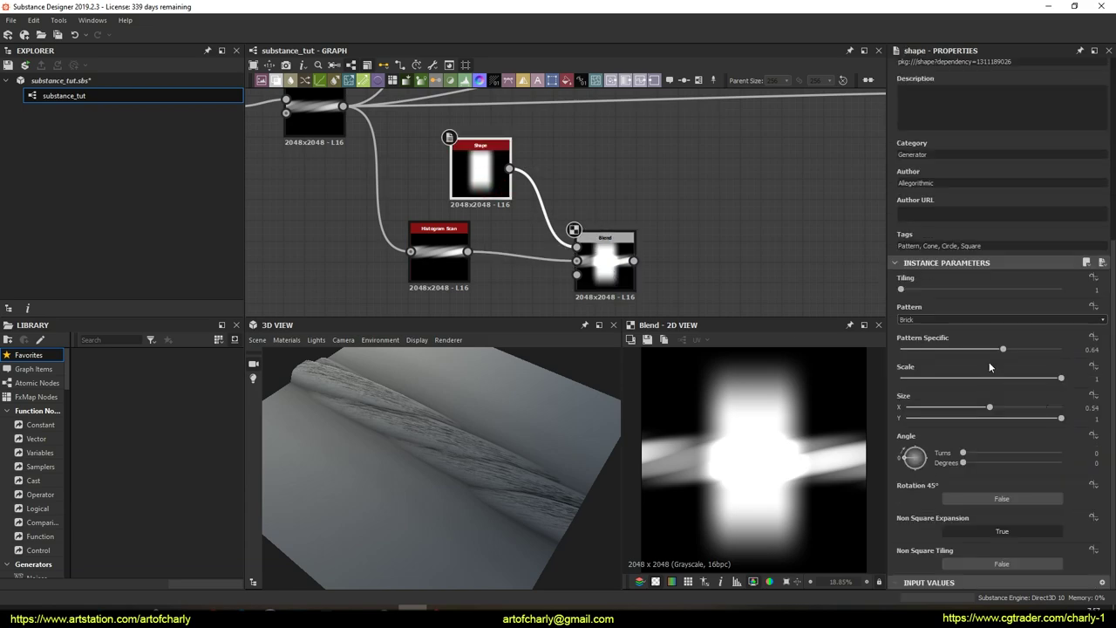
pyautogui.moveTo(1060, 379); pyautogui.dragTo(1014, 417)
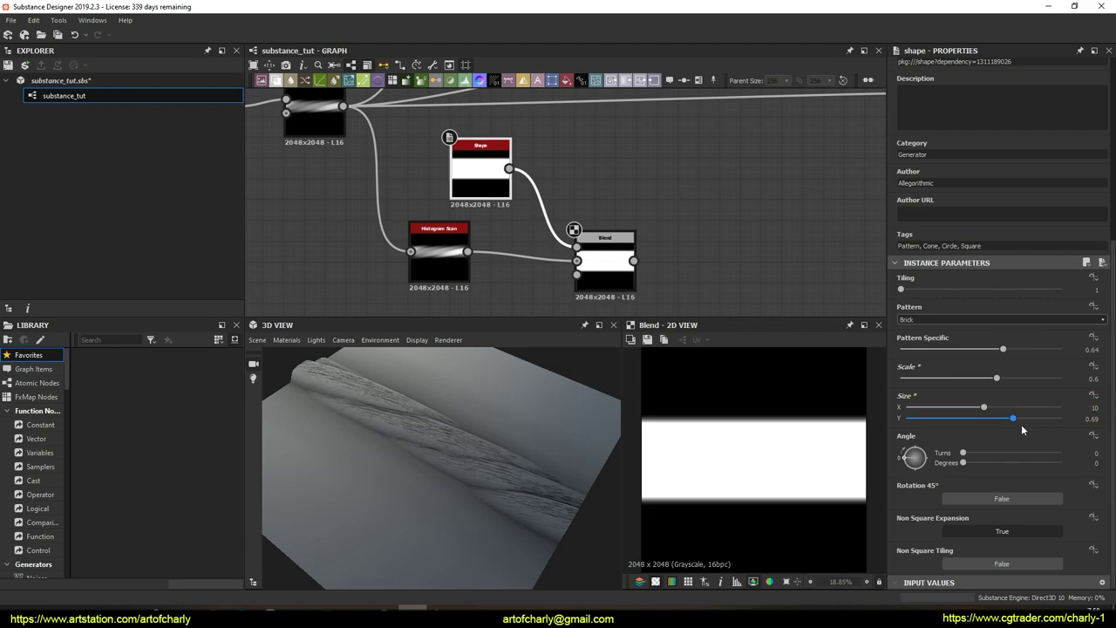
pyautogui.moveTo(983, 407)
pyautogui.mouseDown()
pyautogui.moveTo(929, 409)
pyautogui.moveTo(992, 417)
pyautogui.moveTo(981, 418)
pyautogui.mouseUp()
pyautogui.moveTo(1003, 349); pyautogui.dragTo(1093, 351)
pyautogui.scroll(5, 757, 478)
pyautogui.scroll(-4, 760, 479)
pyautogui.scroll(2, 754, 463)
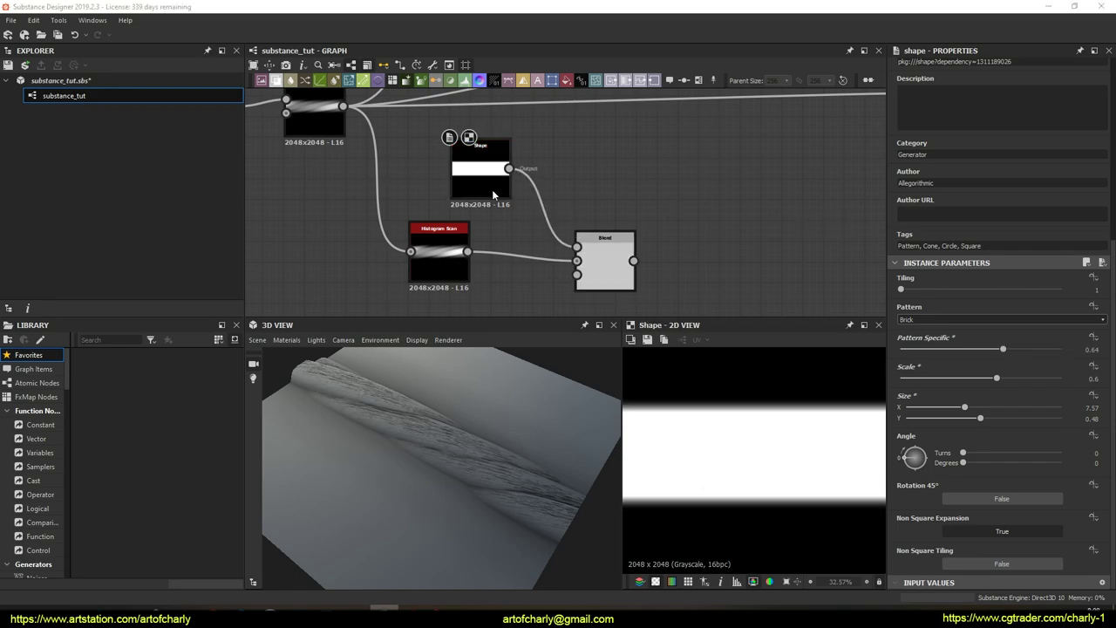
# Dock the Shape and Histogram Scan nodes onto the Blend node they feed
pyautogui.click(449, 237)
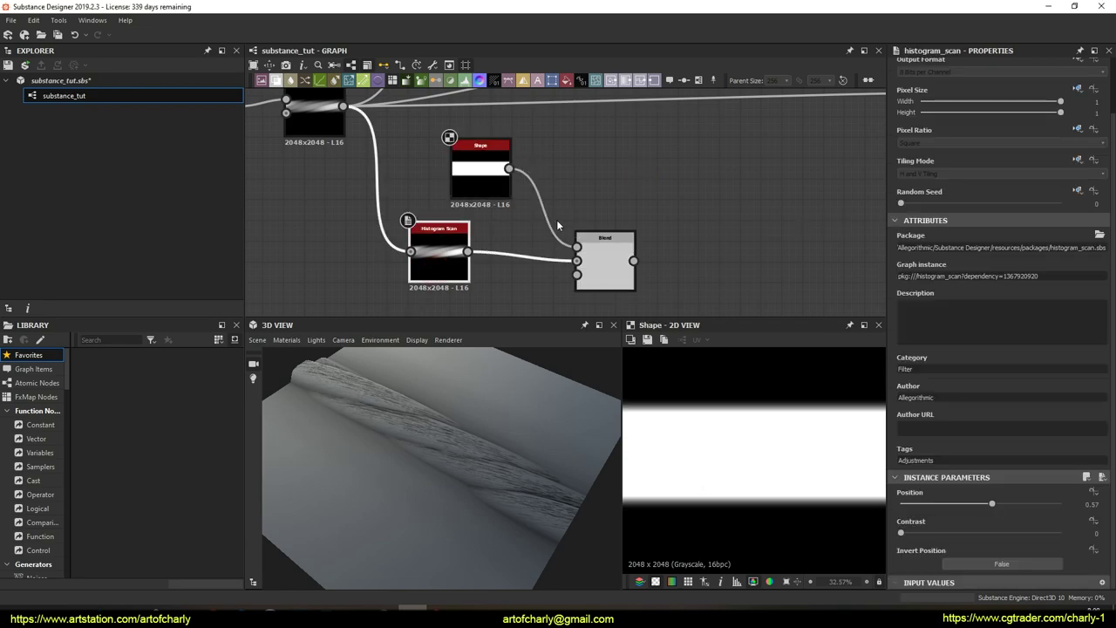
pyautogui.click(493, 179)
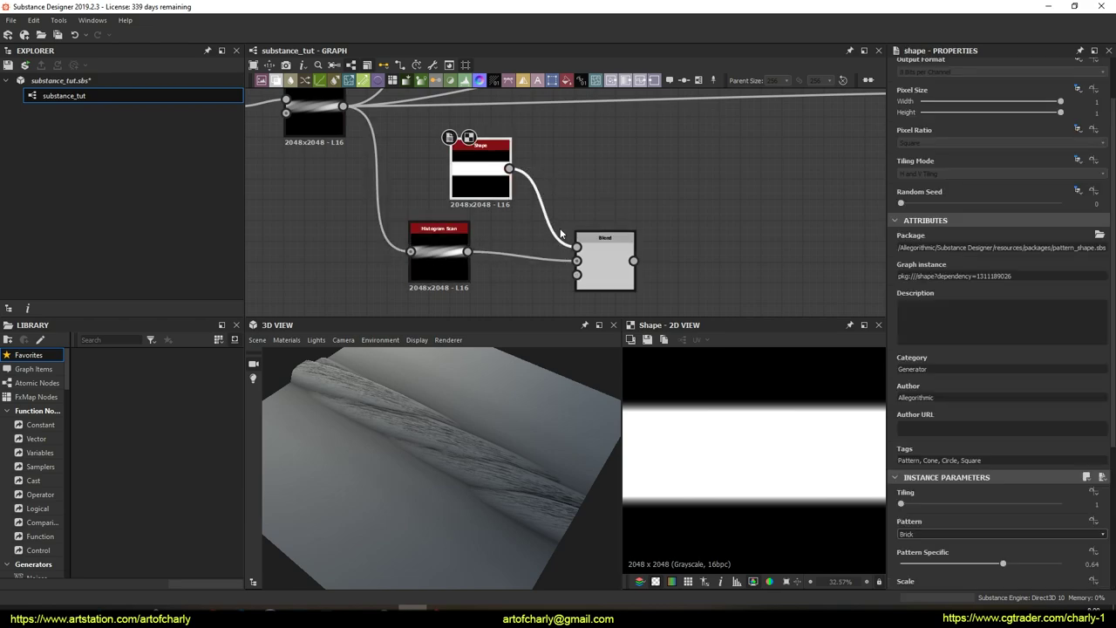
pyautogui.moveTo(589, 163); pyautogui.dragTo(607, 160, button='middle')
pyautogui.moveTo(624, 245); pyautogui.dragTo(646, 233)
pyautogui.click(495, 145)
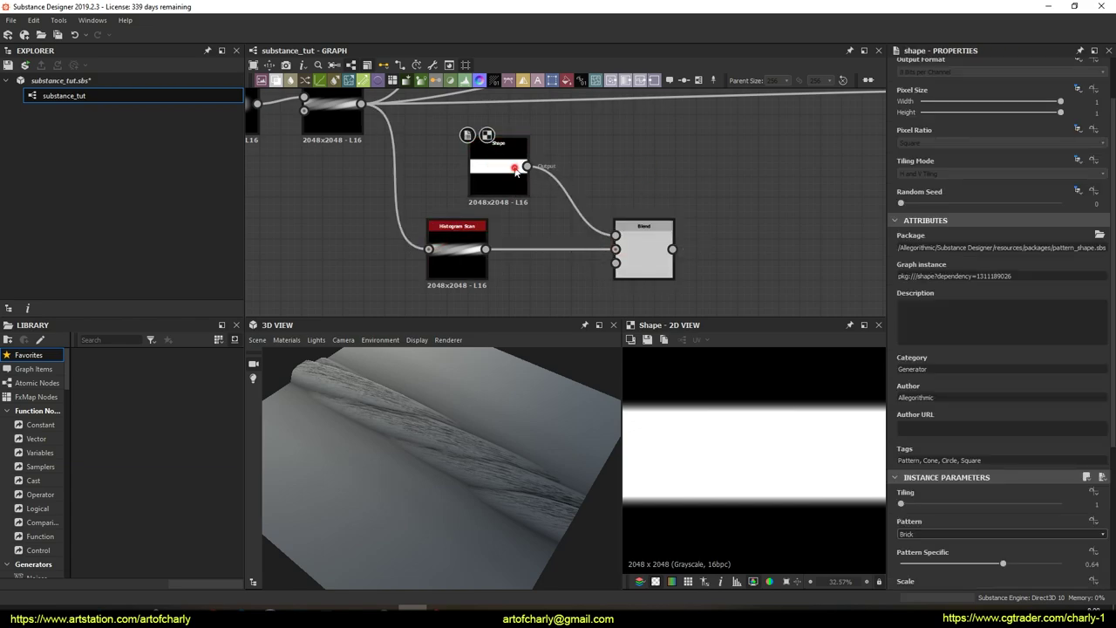
pyautogui.press('d')
pyautogui.click(471, 250)
pyautogui.press('d')
pyautogui.moveTo(634, 233); pyautogui.dragTo(559, 224)
# Move the Blend node with its docked Shape and Histogram Scan up beside the Tile Sampler
pyautogui.moveTo(633, 197); pyautogui.dragTo(562, 224, button='middle')
pyautogui.scroll(-1, 562, 225)
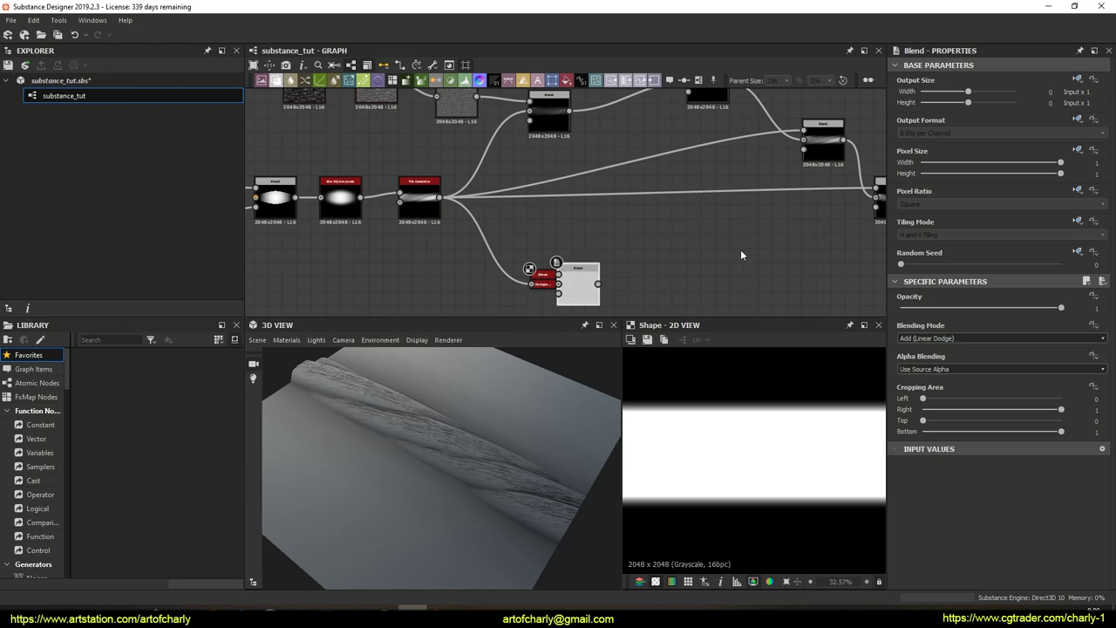
pyautogui.moveTo(628, 243); pyautogui.dragTo(663, 262, button='middle')
pyautogui.scroll(-5, 668, 258)
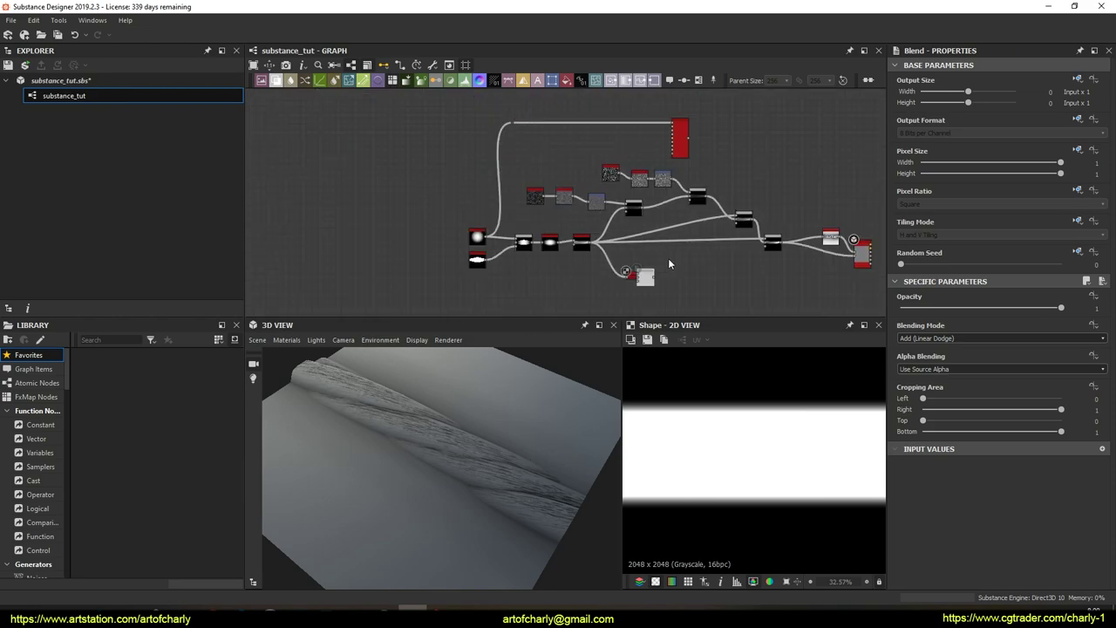
pyautogui.scroll(2, 679, 254)
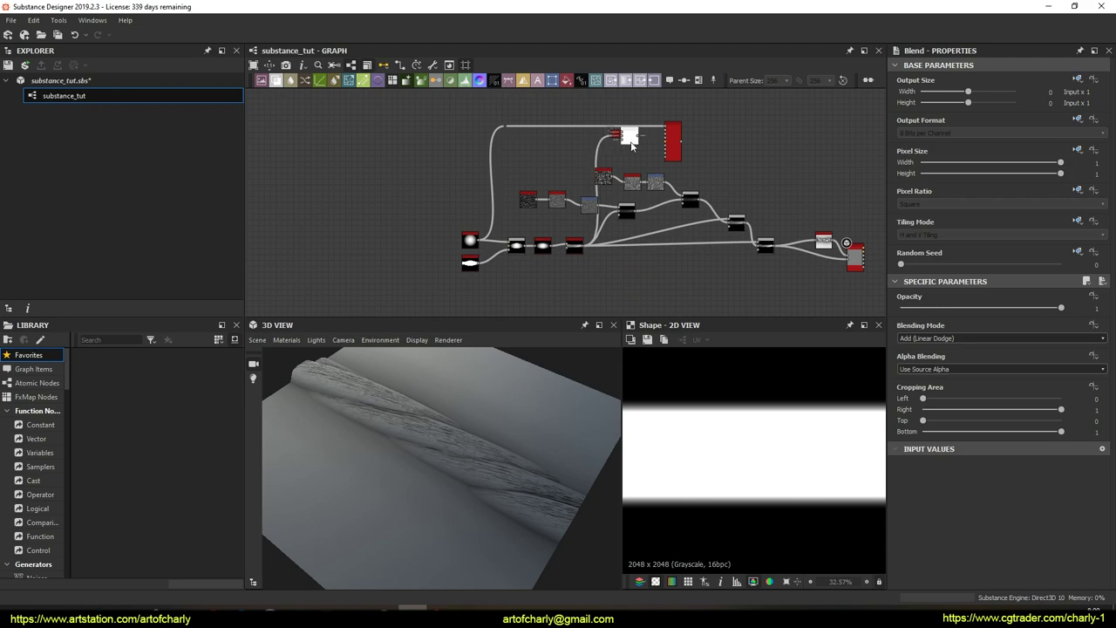
pyautogui.scroll(6, 656, 153)
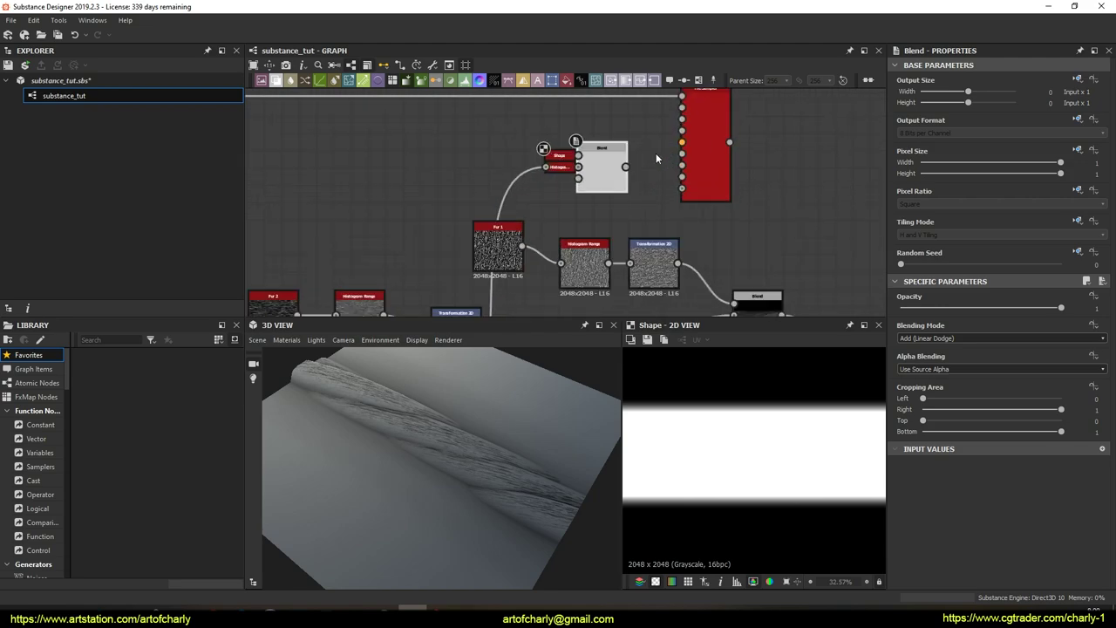
# Connect the Blend output to the Tile Sampler's Mask Map Input, preview the Tile Sampler in the 2D view and save the package
pyautogui.moveTo(678, 235); pyautogui.dragTo(560, 238)
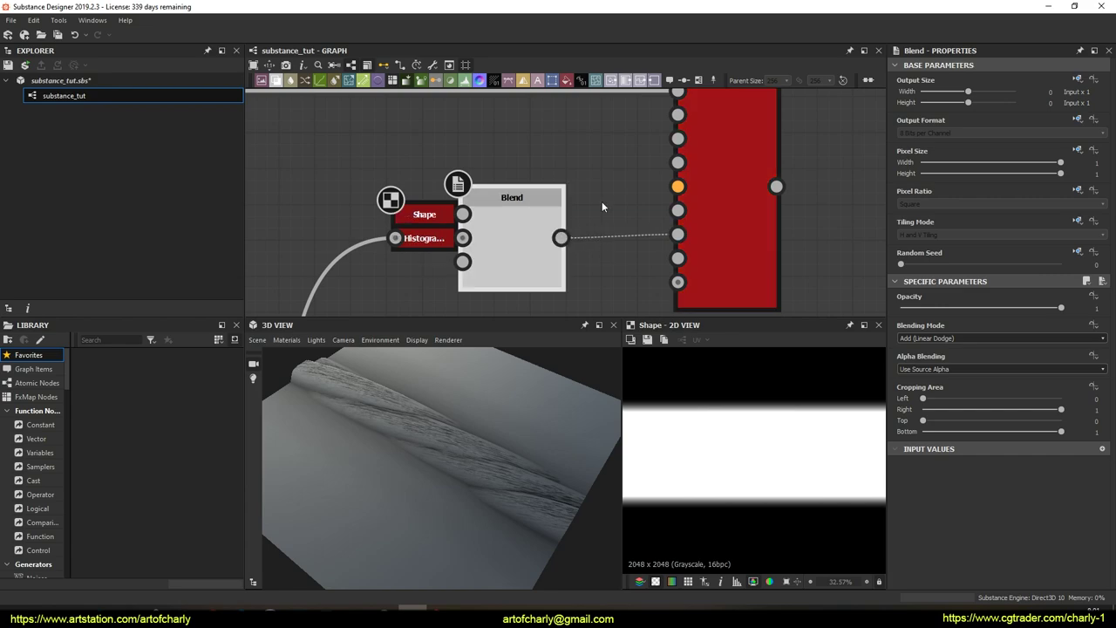
pyautogui.scroll(-3, 602, 201)
pyautogui.doubleClick(682, 196)
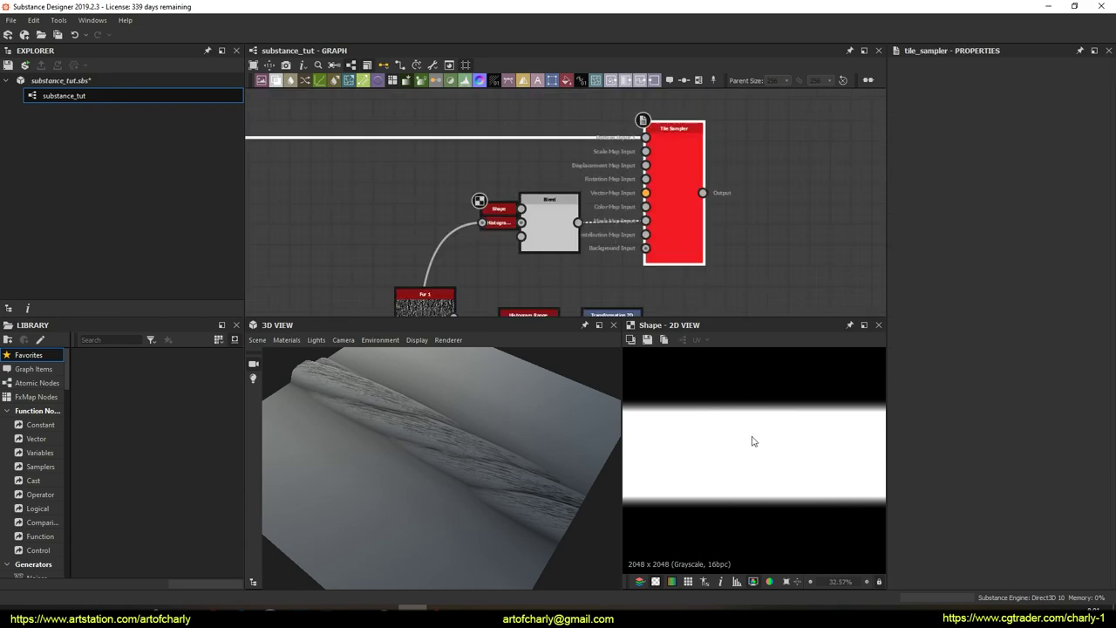
pyautogui.scroll(-5, 757, 438)
pyautogui.scroll(3, 756, 439)
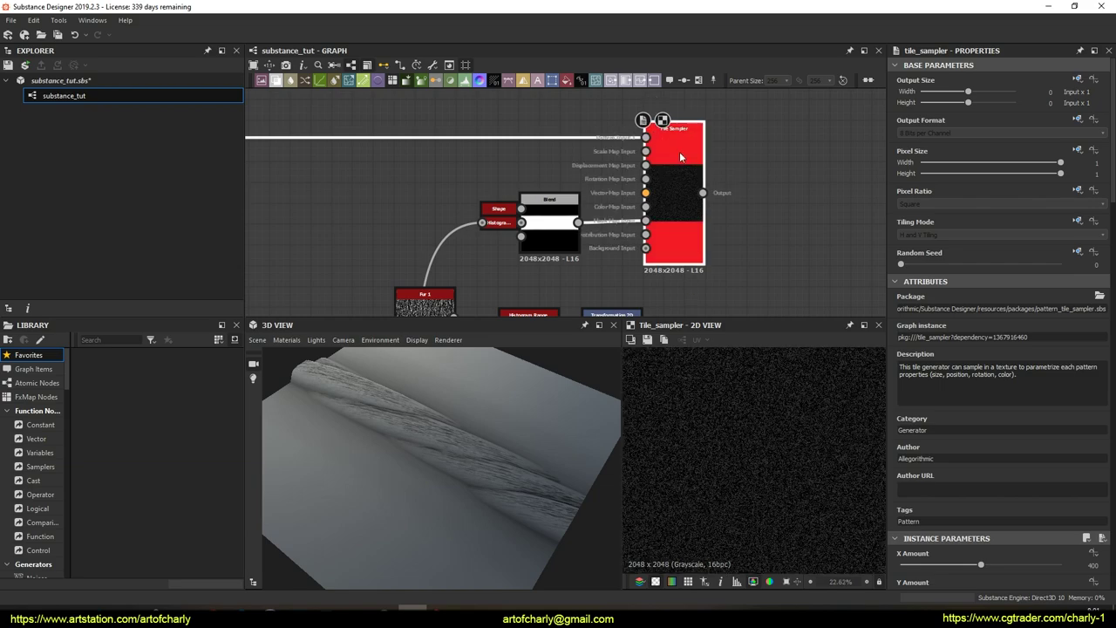
pyautogui.hotkey('ctrl', 's')
# Raise the Position of the Histogram Scan behind the Tile Sampler's mask to about 0.77
pyautogui.scroll(-3, 939, 419)
pyautogui.scroll(-10, 957, 414)
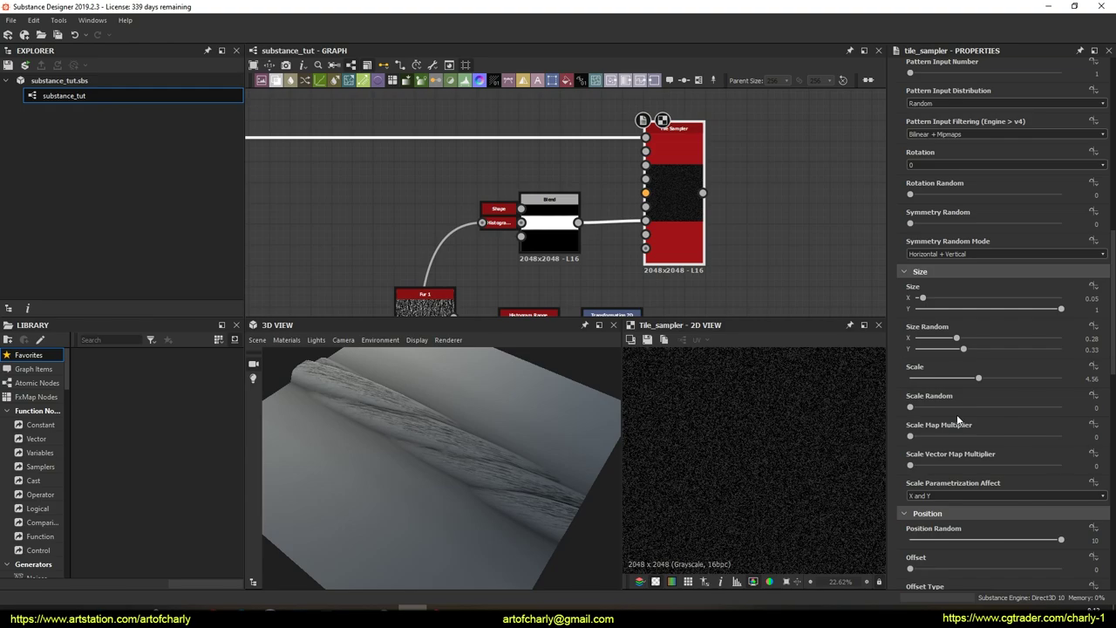
pyautogui.moveTo(851, 284)
pyautogui.mouseDown()
pyautogui.moveTo(988, 316)
pyautogui.moveTo(1082, 319)
pyautogui.mouseUp()
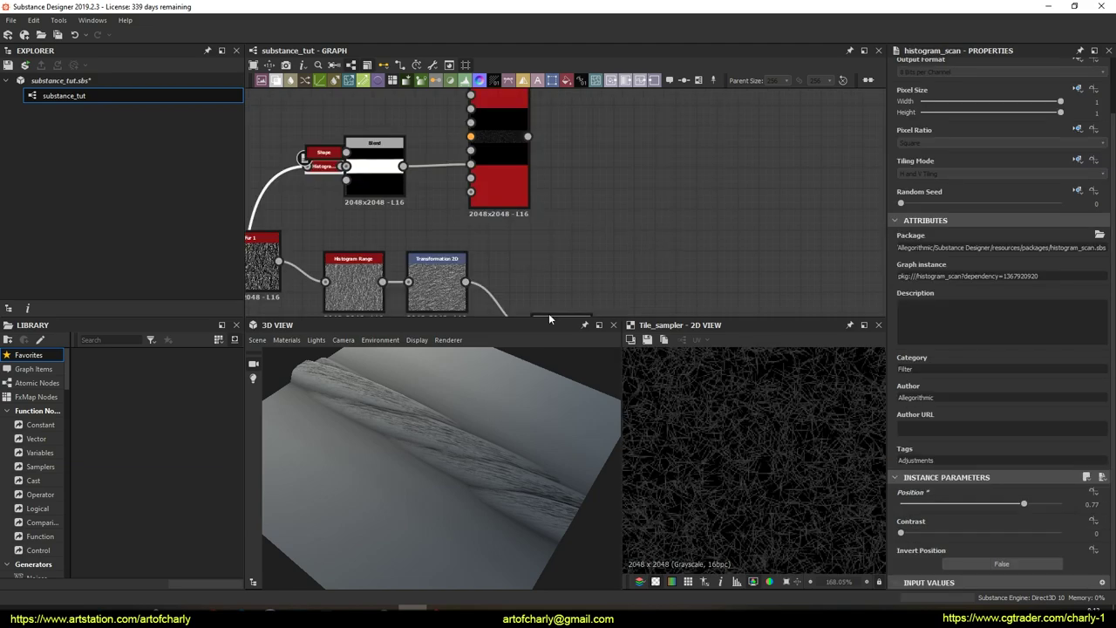
# Preview the last Blend node before the Ambient Occlusion in the 2D view
pyautogui.scroll(-3, 556, 120)
pyautogui.moveTo(590, 174); pyautogui.dragTo(525, 128, button='middle')
pyautogui.scroll(5, 525, 128)
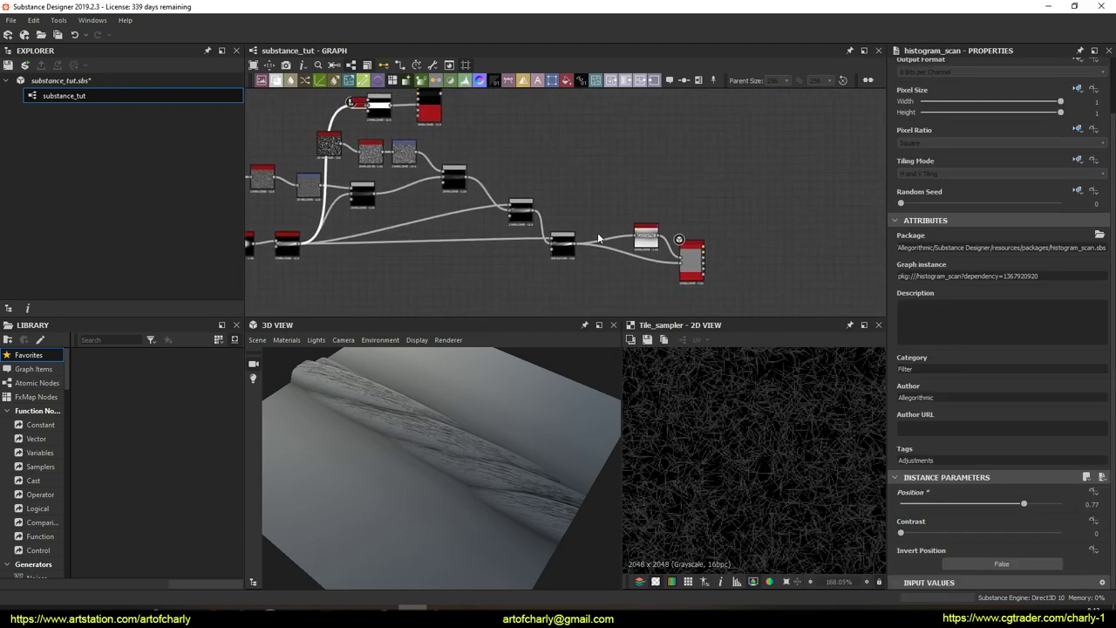
pyautogui.scroll(-3, 526, 175)
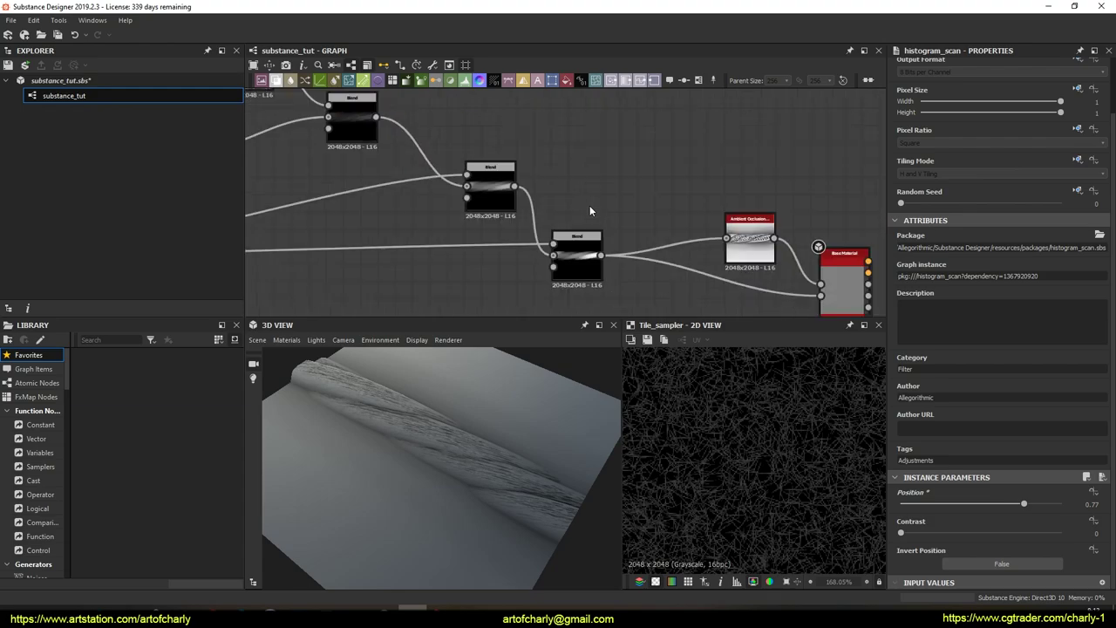
pyautogui.scroll(5, 590, 205)
pyautogui.click(588, 262)
pyautogui.doubleClick(594, 283)
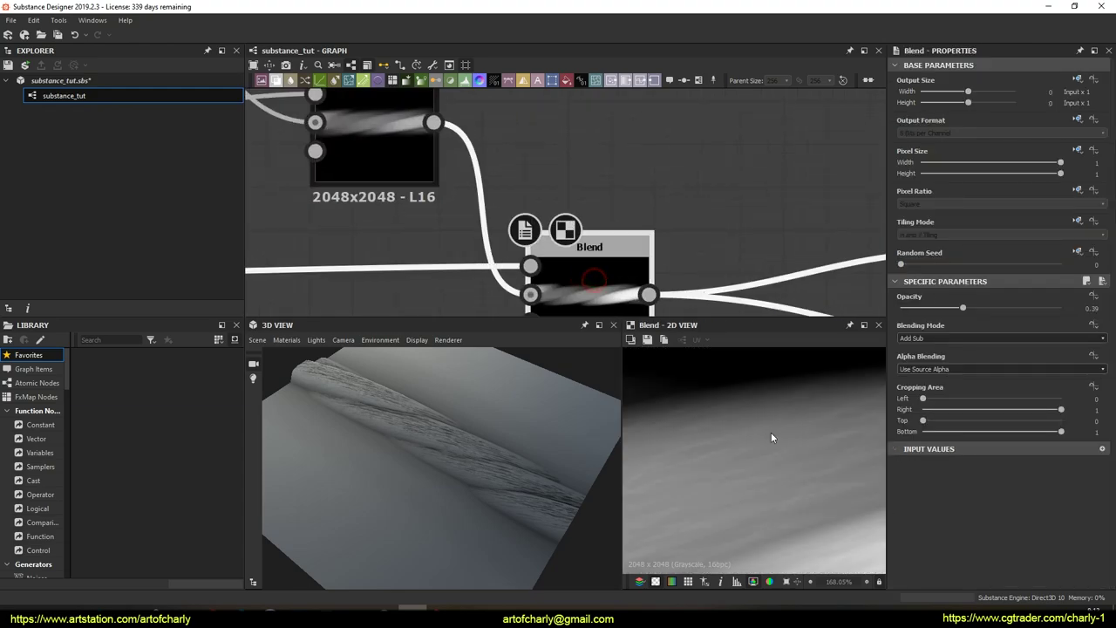
pyautogui.scroll(-8, 740, 441)
pyautogui.scroll(3, 755, 458)
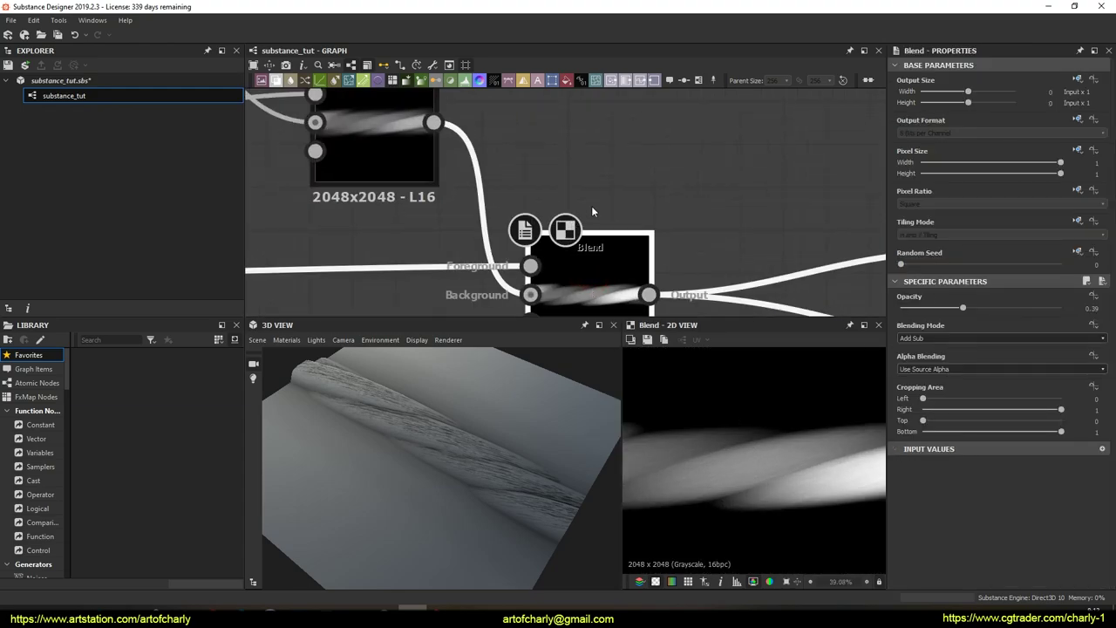
# Add a reroute point on the pattern link into the Tile Sampler and move it above the masking Blend
pyautogui.moveTo(582, 166); pyautogui.dragTo(639, 232, button='middle')
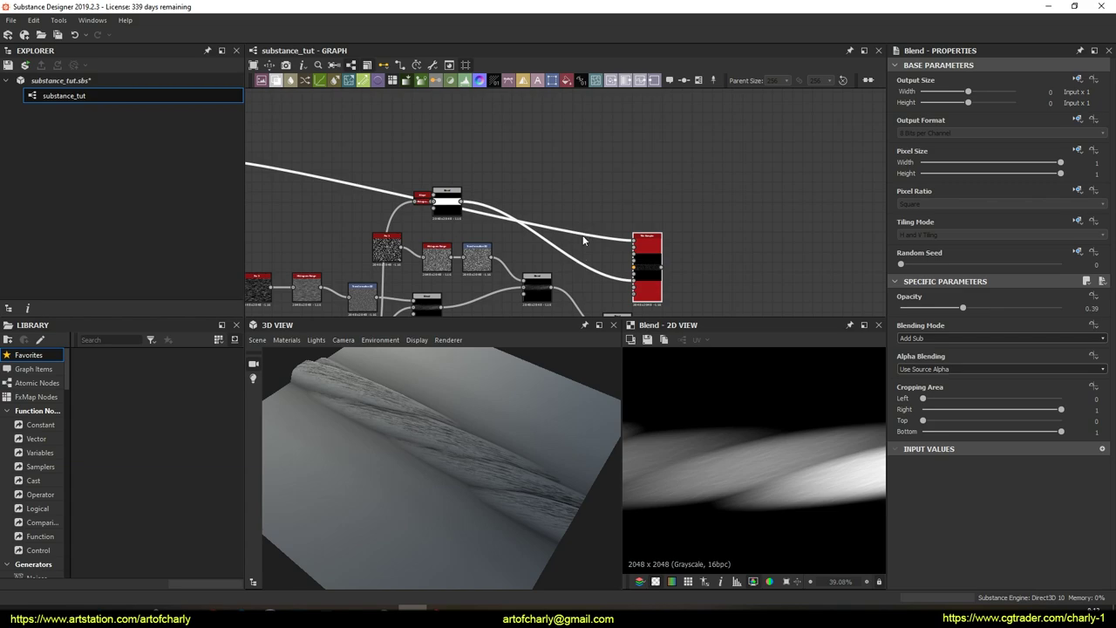
pyautogui.keyDown('alt'); pyautogui.click(581, 237); pyautogui.keyUp('alt')
pyautogui.moveTo(581, 232); pyautogui.dragTo(576, 168)
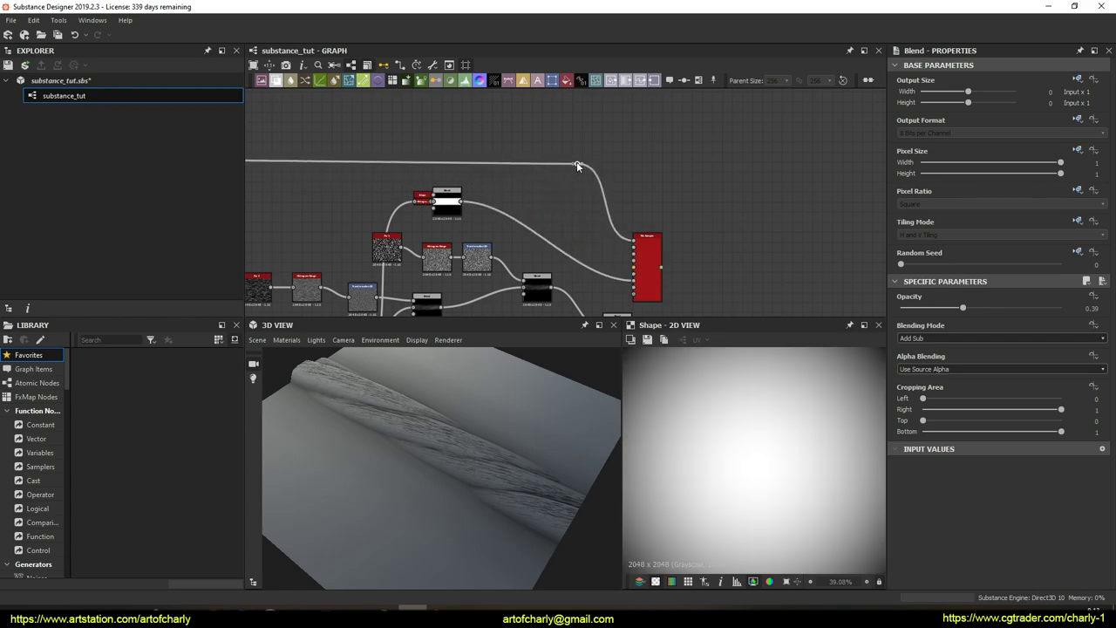
# Undo the last edits around the final Blend and Ambient Occlusion nodes
pyautogui.scroll(-4, 685, 183)
pyautogui.moveTo(691, 236); pyautogui.dragTo(485, 150, button='middle')
pyautogui.scroll(10, 594, 218)
pyautogui.scroll(1, 553, 203)
pyautogui.scroll(-2, 487, 153)
pyautogui.moveTo(588, 280); pyautogui.dragTo(526, 240, button='middle')
pyautogui.hotkey('ctrl', 'z')
pyautogui.hotkey('ctrl', 'z')
pyautogui.hotkey('ctrl', 'z')
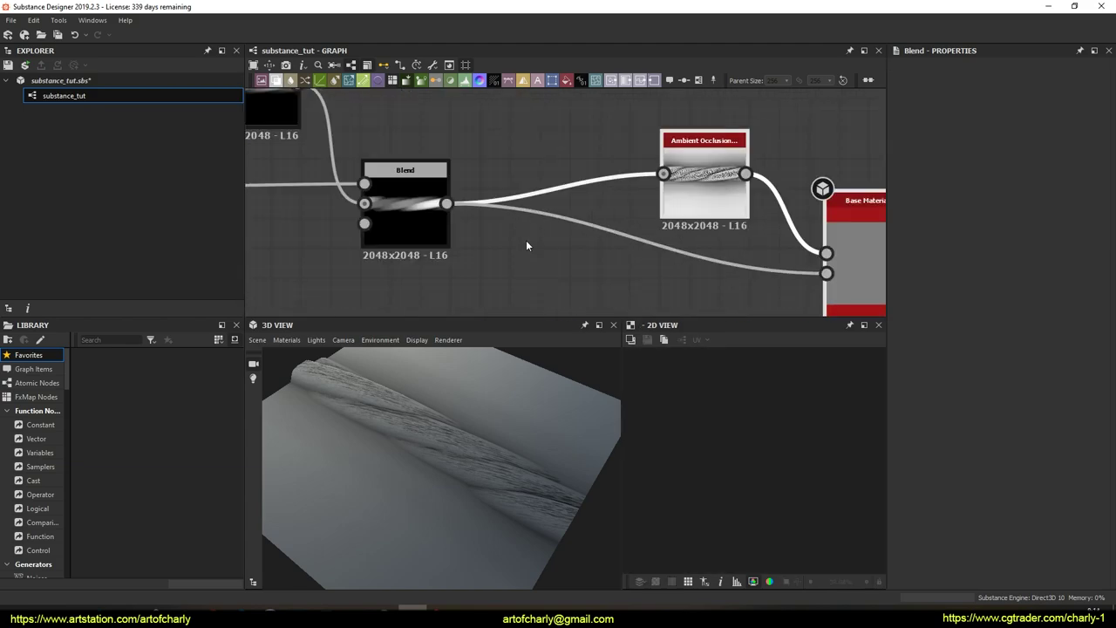
# Add a Blend node after the final Blend and connect its output to the Ambient Occlusion and the Base Material's second input
pyautogui.press('space')
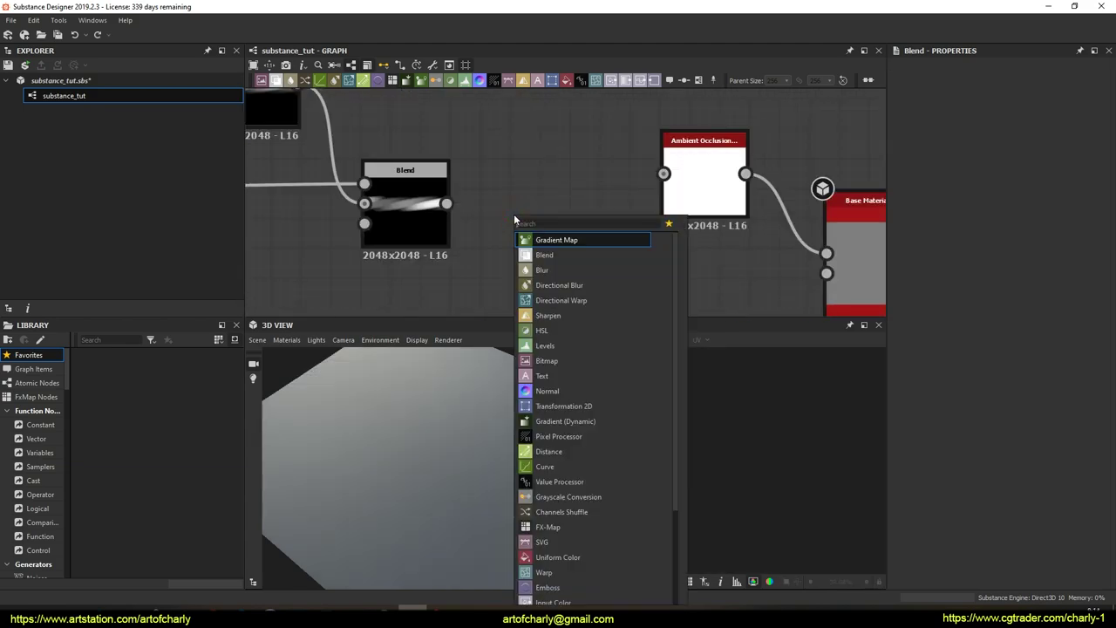
pyautogui.write('blend')
pyautogui.click(569, 240)
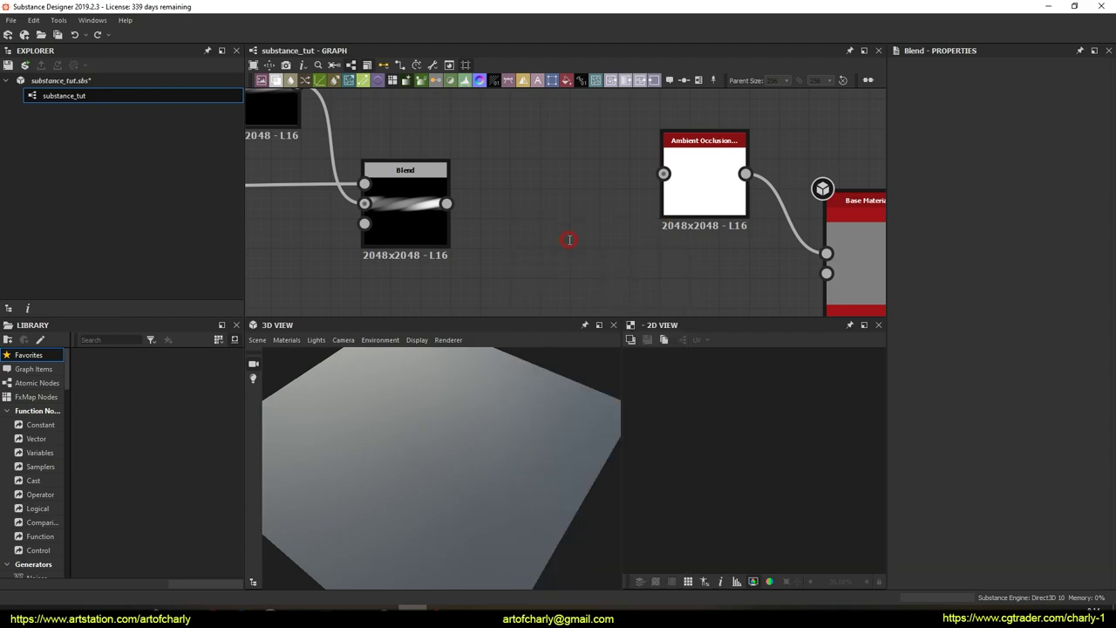
pyautogui.moveTo(535, 185); pyautogui.dragTo(564, 245)
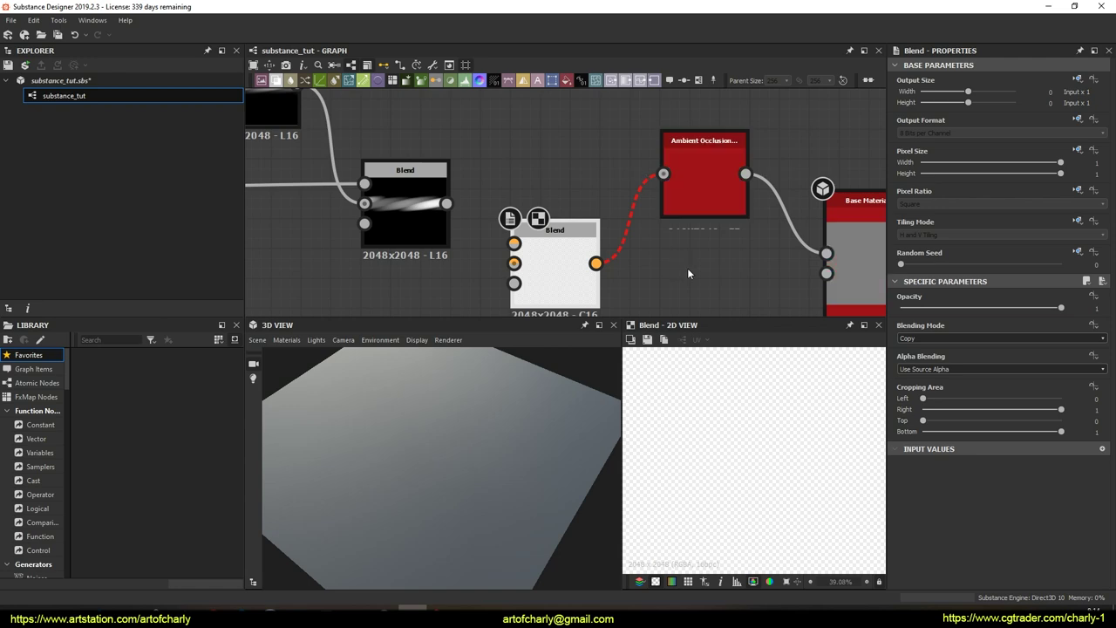
pyautogui.moveTo(664, 175); pyautogui.dragTo(585, 127, button='middle')
pyautogui.moveTo(516, 215); pyautogui.dragTo(756, 227)
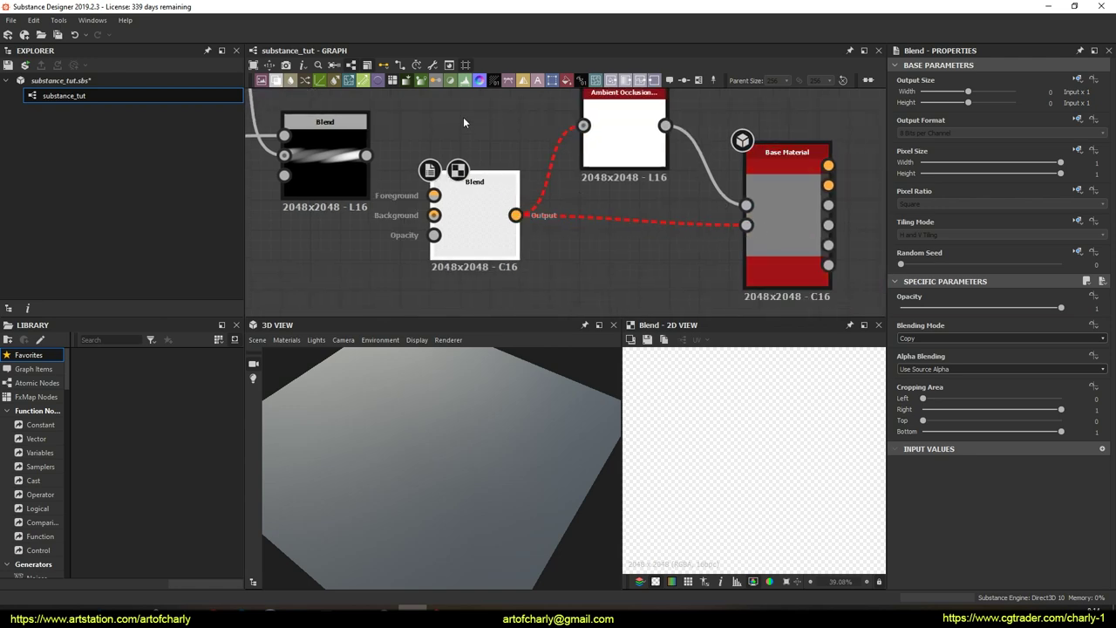
# Connect the previous Blend to the new Blend's Background and set the new node's Blending Mode to Max (Lighten)
pyautogui.moveTo(367, 154); pyautogui.dragTo(471, 189, button='middle')
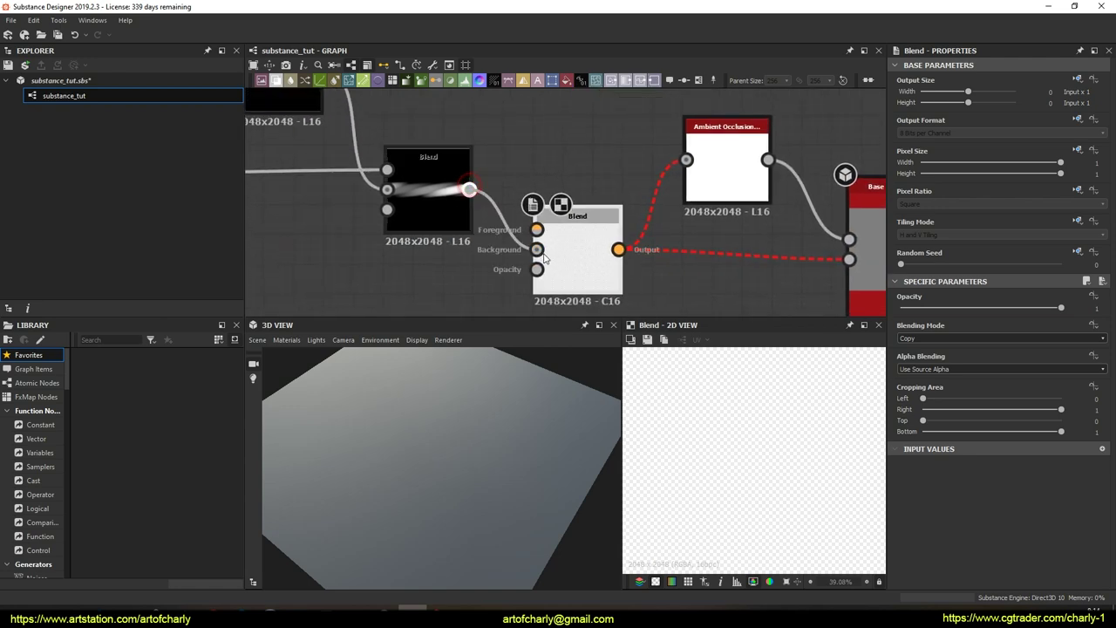
pyautogui.moveTo(542, 258); pyautogui.dragTo(538, 250)
pyautogui.moveTo(587, 216); pyautogui.dragTo(618, 189)
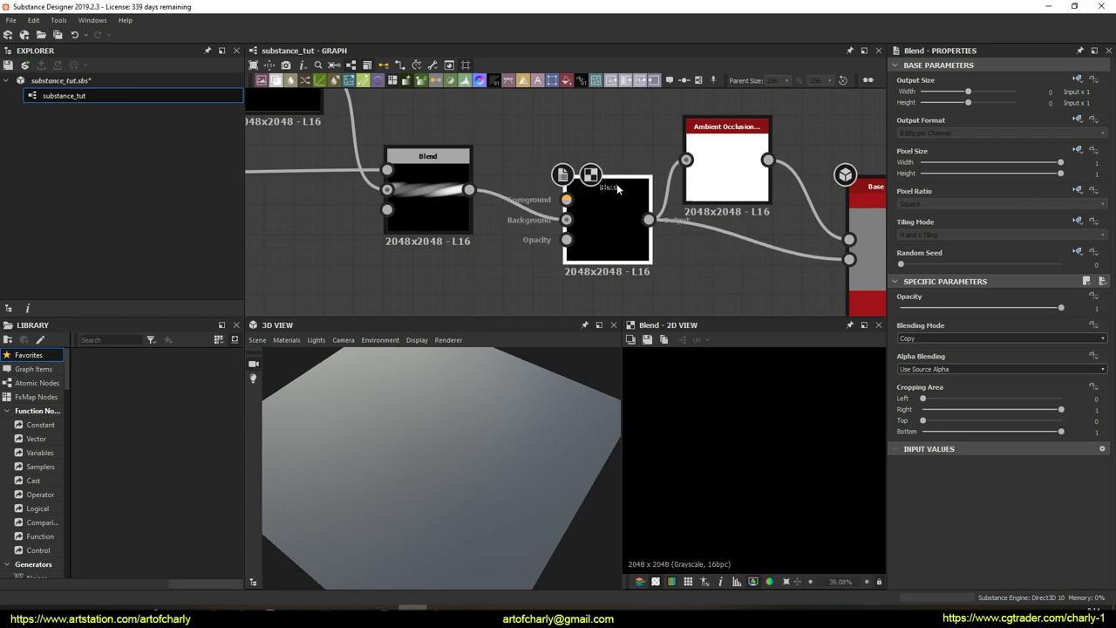
pyautogui.scroll(-3, 777, 464)
pyautogui.click(959, 338)
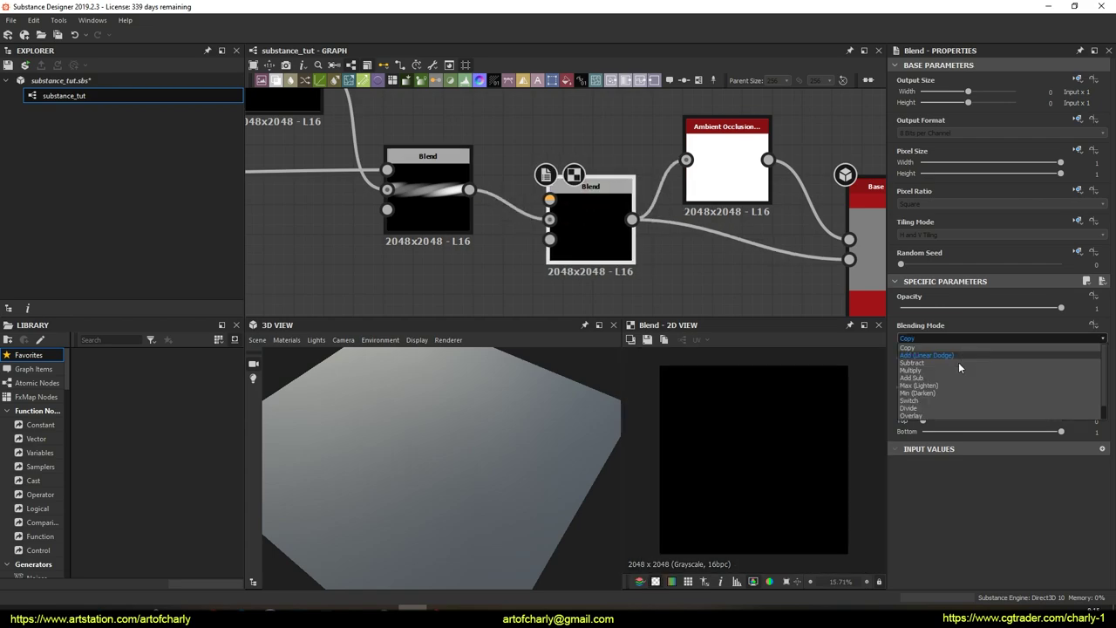
pyautogui.click(956, 386)
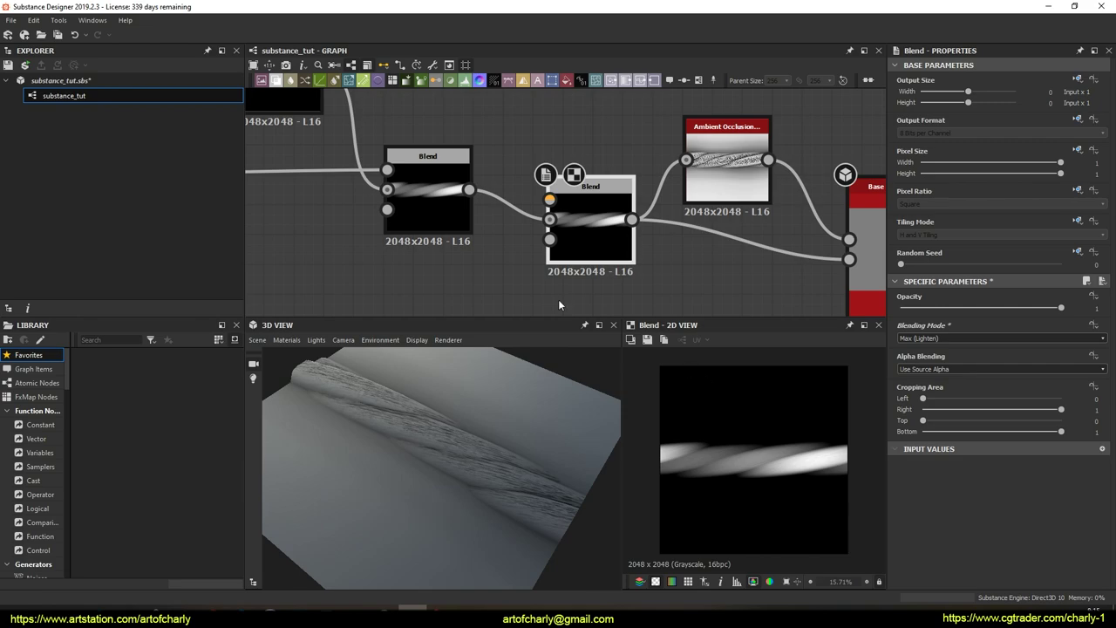
# Line up the previous Blend with the new one and connect the Tile Sampler's output to the new Blend's Foreground
pyautogui.moveTo(533, 141); pyautogui.dragTo(564, 209, button='middle')
pyautogui.moveTo(454, 228); pyautogui.dragTo(441, 257)
pyautogui.moveTo(512, 217); pyautogui.dragTo(508, 183, button='middle')
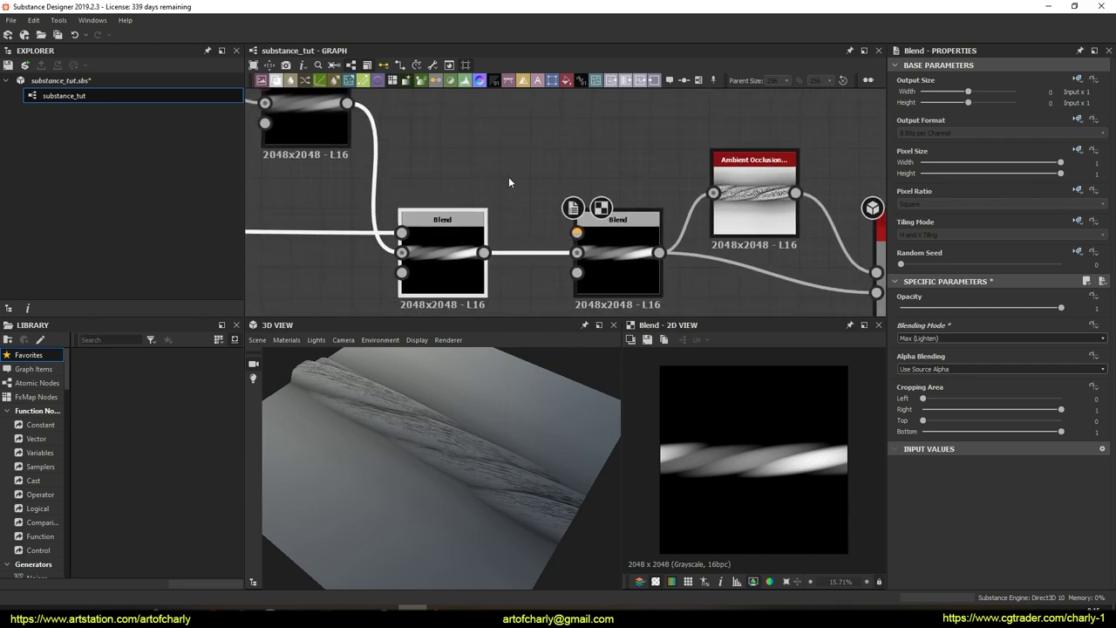
pyautogui.scroll(-3, 587, 233)
pyautogui.moveTo(578, 182); pyautogui.dragTo(600, 242, button='middle')
pyautogui.moveTo(525, 129)
pyautogui.mouseDown()
pyautogui.moveTo(542, 155)
pyautogui.moveTo(524, 117)
pyautogui.mouseUp()
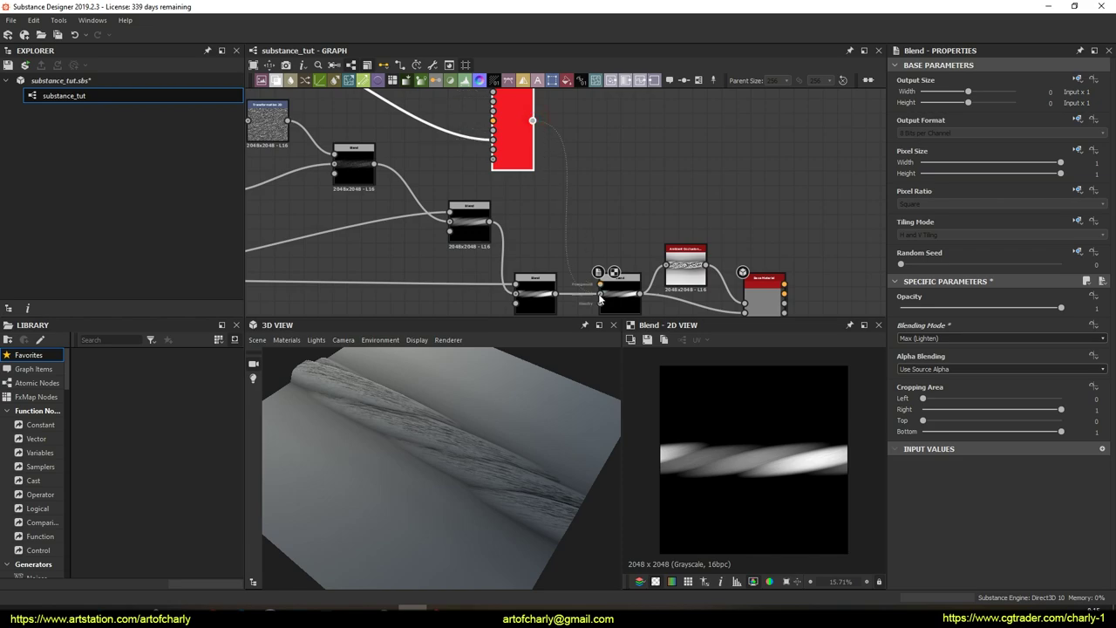
pyautogui.moveTo(619, 230); pyautogui.dragTo(580, 131, button='middle')
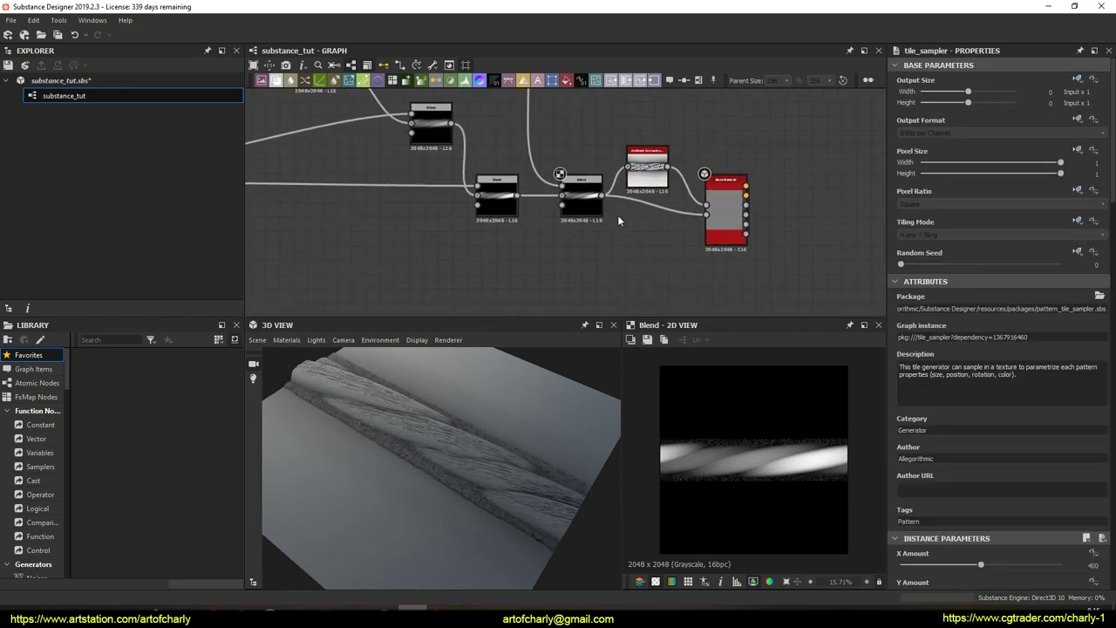
# Examine the blended fibres along the rope's edges in the 2D view
pyautogui.scroll(5, 755, 474)
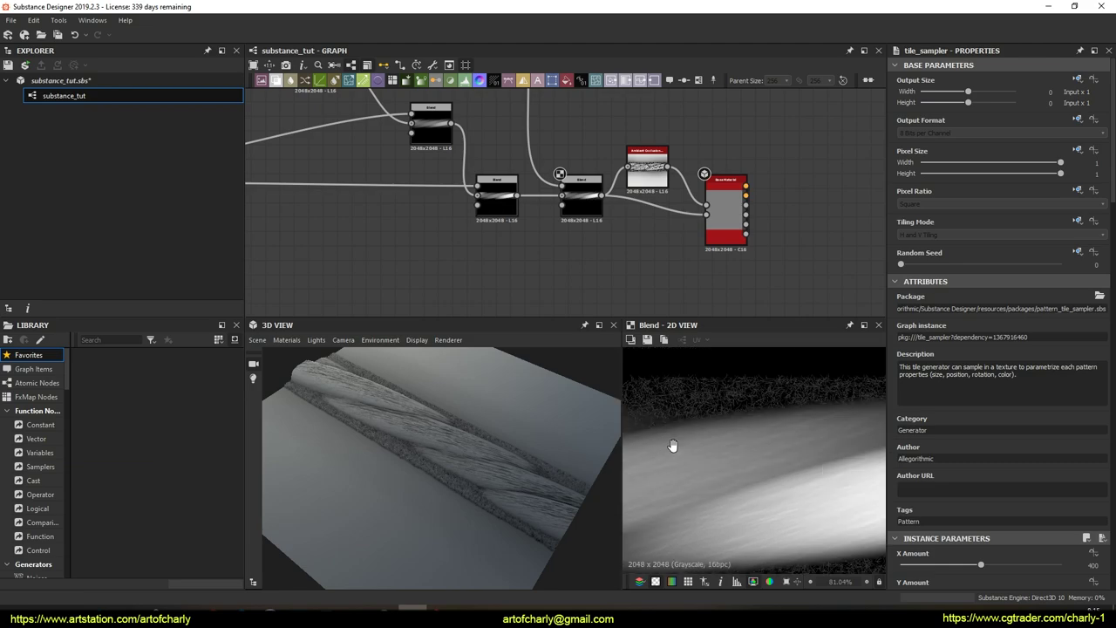
pyautogui.scroll(-2, 796, 424)
pyautogui.moveTo(768, 425); pyautogui.dragTo(825, 423, button='middle')
pyautogui.moveTo(681, 431); pyautogui.dragTo(794, 429, button='middle')
pyautogui.moveTo(637, 417); pyautogui.dragTo(705, 412, button='middle')
pyautogui.scroll(1, 747, 426)
pyautogui.scroll(5, 748, 421)
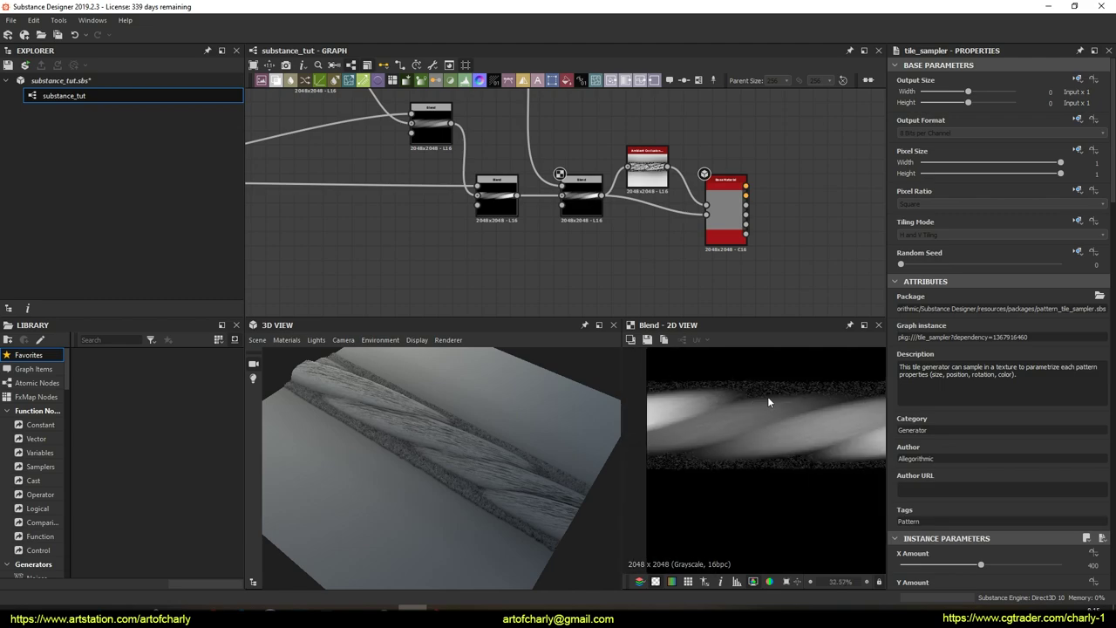
pyautogui.scroll(-2, 769, 394)
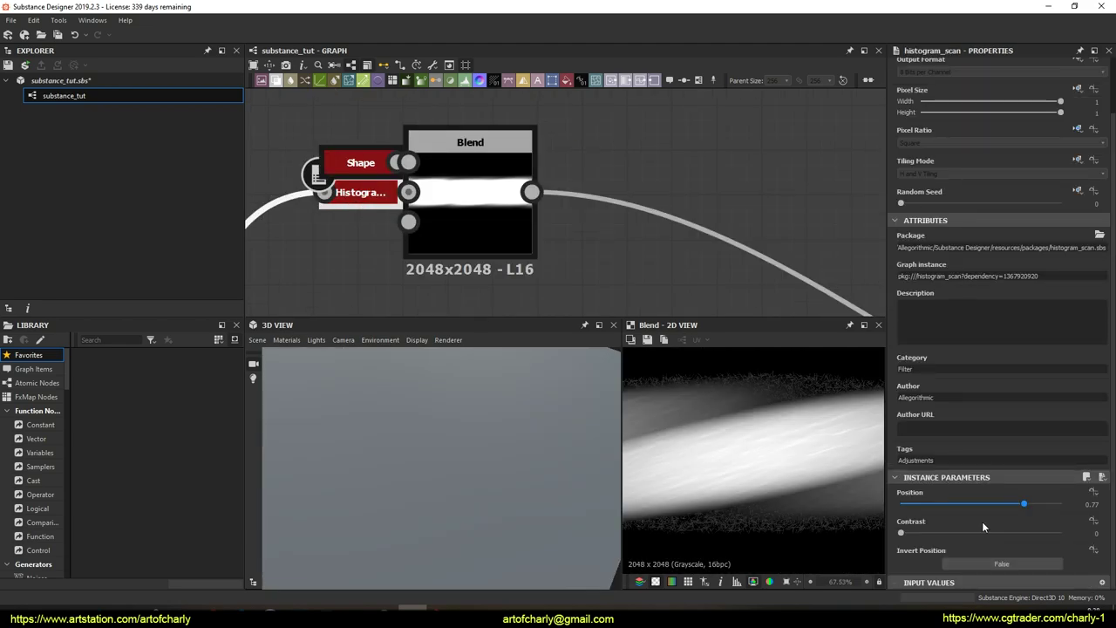
# Set the mask's Histogram Scan to a Position of about 0.73 and a Contrast of about 0.51
pyautogui.moveTo(1024, 504); pyautogui.dragTo(988, 504)
pyautogui.moveTo(912, 534); pyautogui.dragTo(1018, 509)
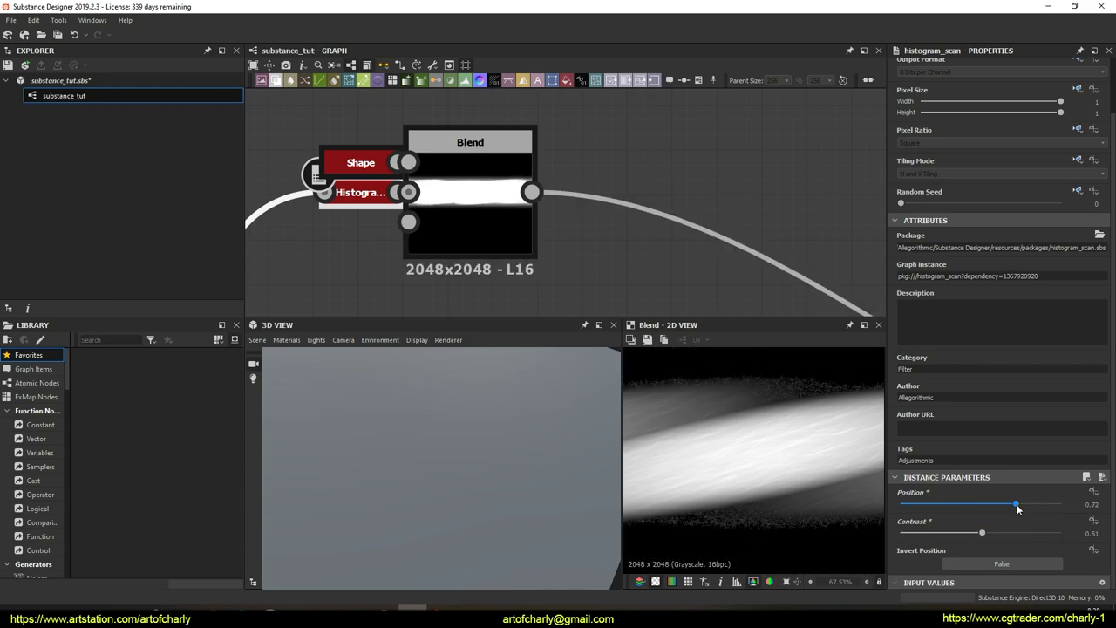
pyautogui.moveTo(783, 482); pyautogui.dragTo(928, 473, button='middle')
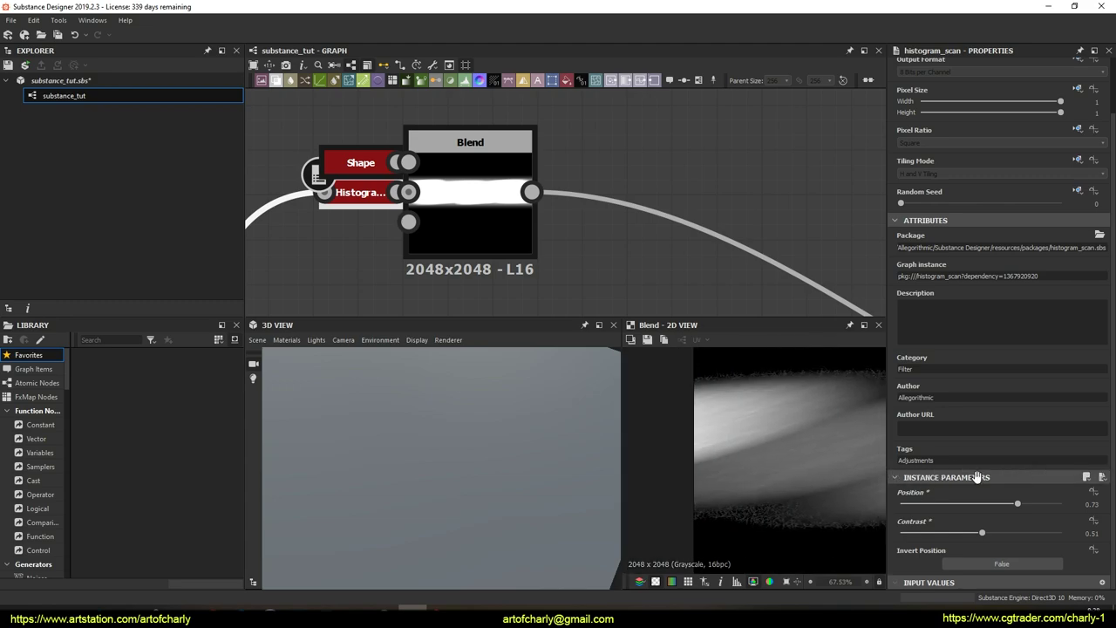
# Set the Tile Sampler's X Amount to 208 and Y Amount to 105 for sparser fibres
pyautogui.scroll(2, 818, 432)
pyautogui.moveTo(770, 474); pyautogui.dragTo(721, 460, button='middle')
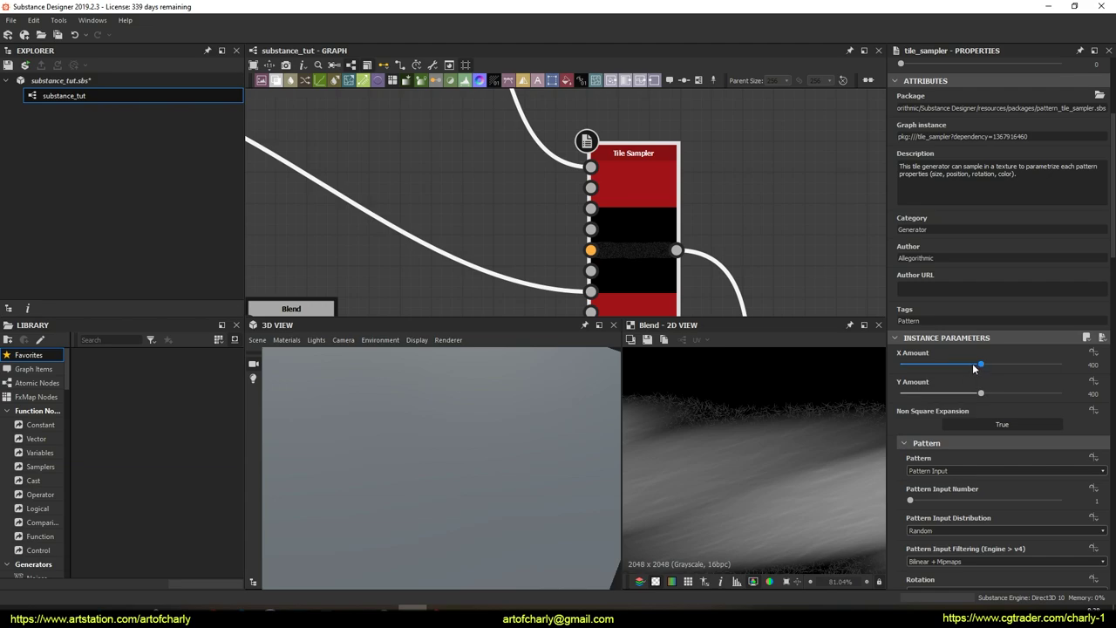
pyautogui.moveTo(974, 368); pyautogui.dragTo(942, 365)
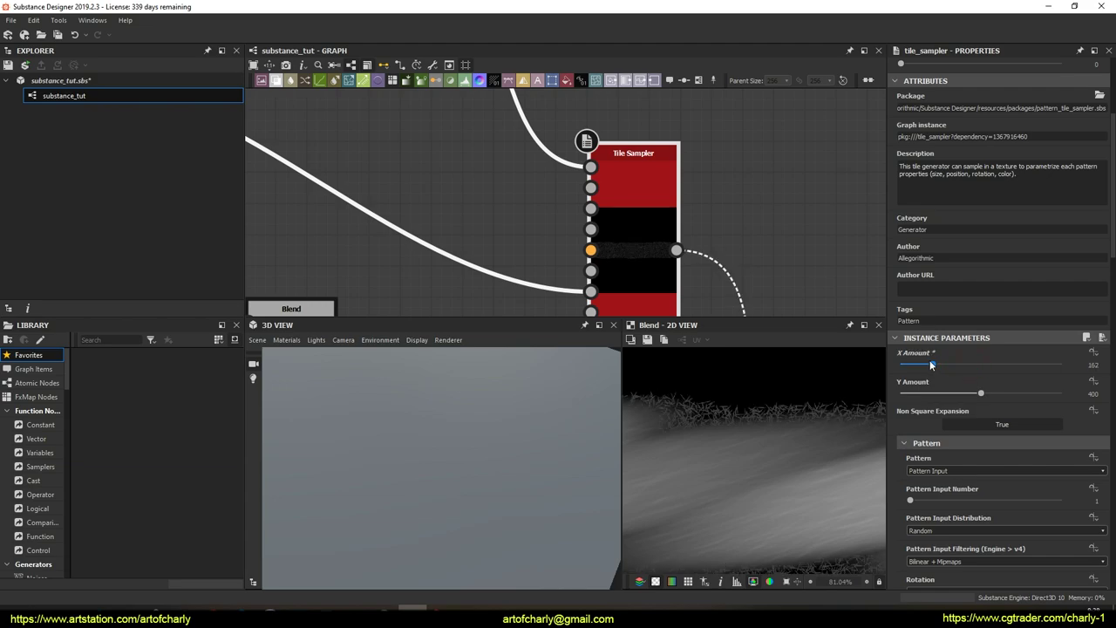
pyautogui.moveTo(979, 397); pyautogui.dragTo(926, 387)
pyautogui.moveTo(920, 388)
pyautogui.mouseDown()
pyautogui.moveTo(911, 388)
pyautogui.moveTo(921, 389)
pyautogui.mouseUp()
pyautogui.moveTo(769, 422); pyautogui.dragTo(828, 429, button='middle')
pyautogui.scroll(-1, 802, 418)
# Reduce the Tile Sampler pattern's Size X to 0.04 to make the fibres thinner
pyautogui.scroll(-5, 966, 367)
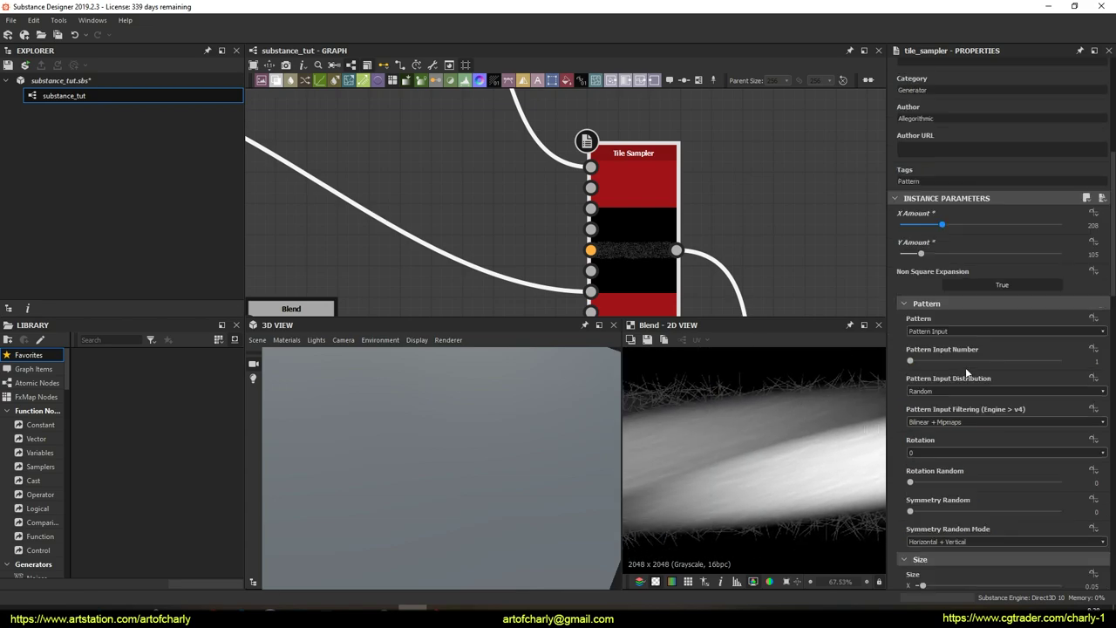
pyautogui.scroll(-6, 960, 314)
pyautogui.moveTo(924, 342)
pyautogui.mouseDown()
pyautogui.moveTo(945, 343)
pyautogui.moveTo(921, 343)
pyautogui.mouseUp()
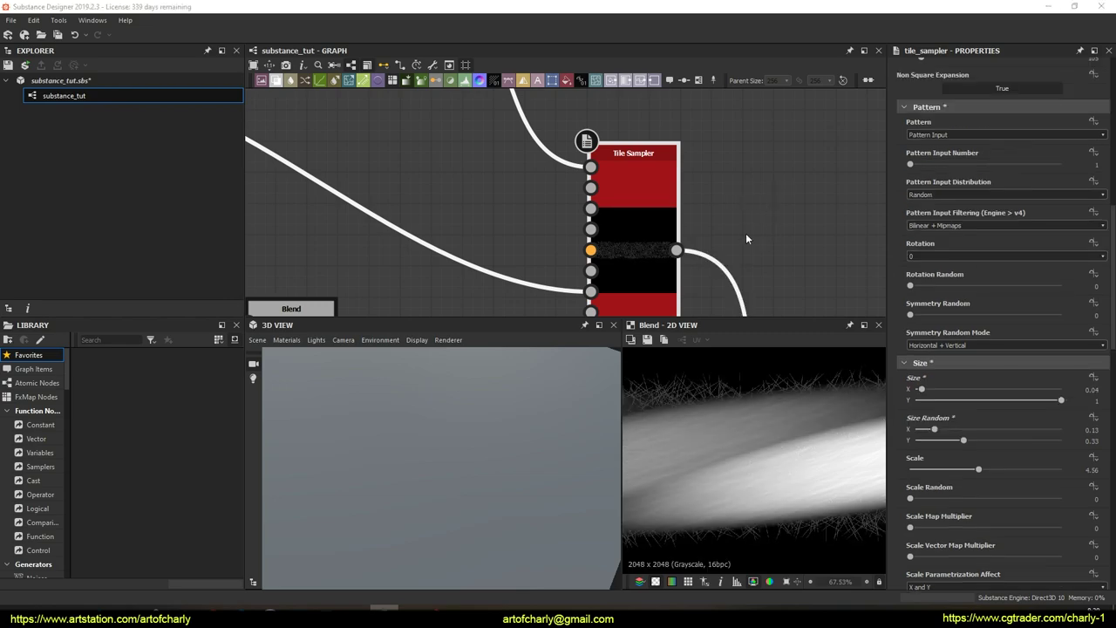
# Add a Vector Morph Grayscale node beside the Tile Sampler, leaving space between the two
pyautogui.scroll(-3, 744, 229)
pyautogui.moveTo(741, 231); pyautogui.dragTo(660, 135, button='middle')
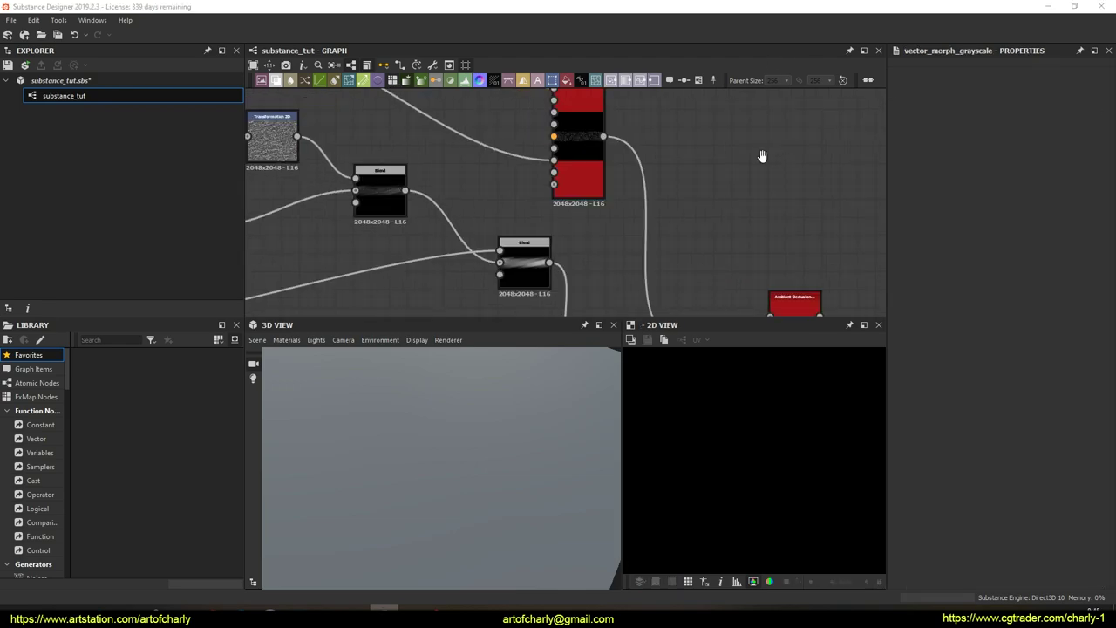
pyautogui.moveTo(762, 156); pyautogui.dragTo(650, 197, button='middle')
pyautogui.scroll(2, 581, 192)
pyautogui.moveTo(581, 191); pyautogui.dragTo(575, 213, button='middle')
pyautogui.press('space')
pyautogui.write('vecto')
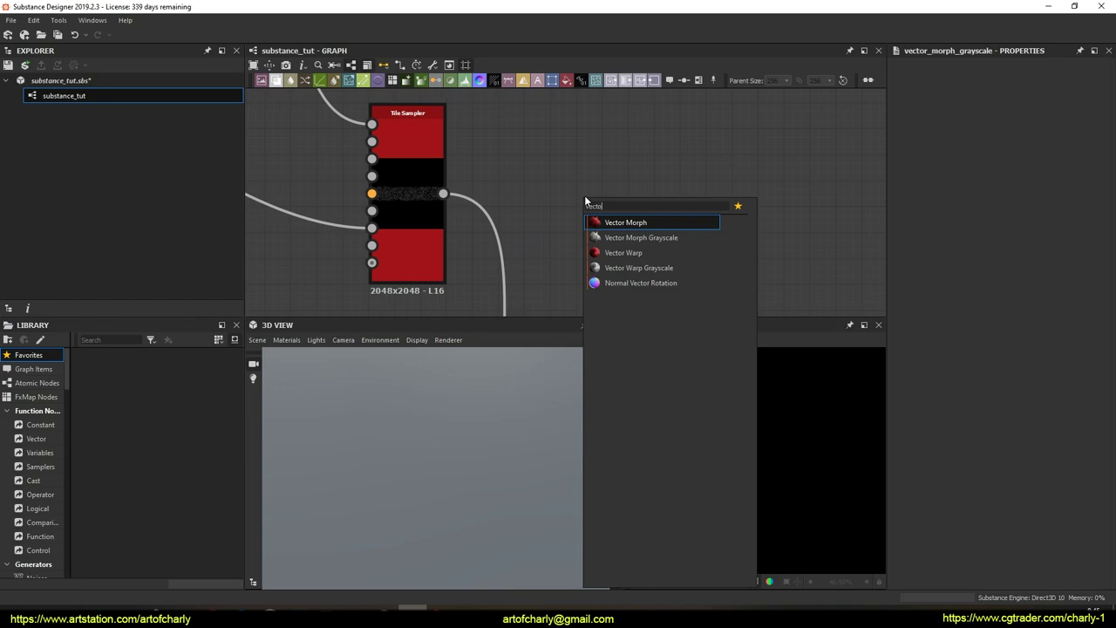
pyautogui.click(690, 237)
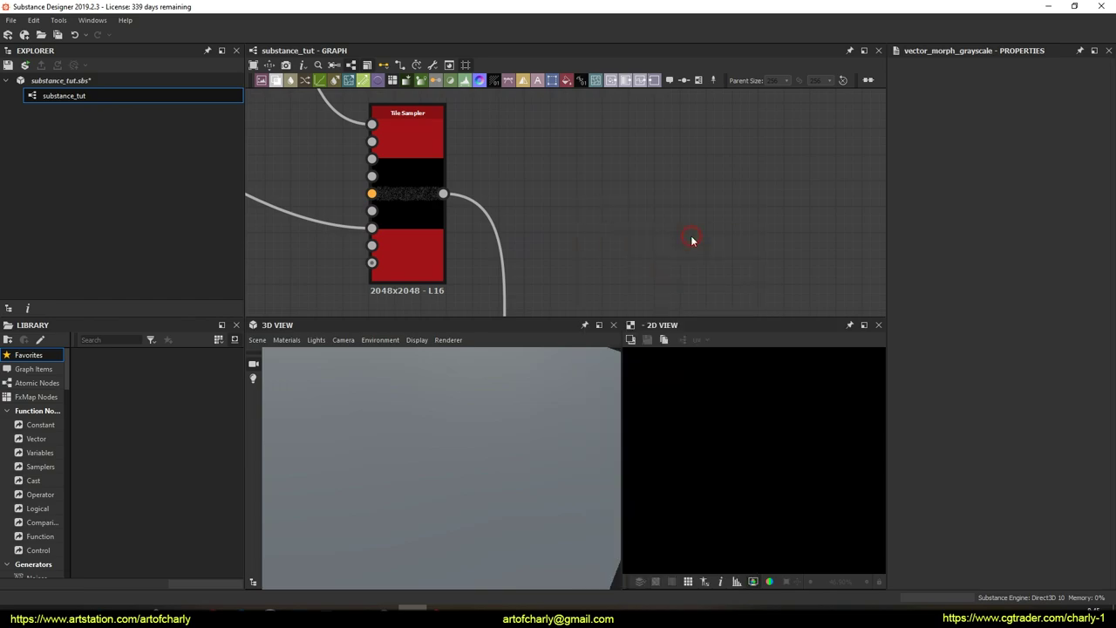
pyautogui.moveTo(587, 178); pyautogui.dragTo(639, 178)
# Connect the Tile Sampler's output to the Vector Morph Grayscale's Input and move the new node farther away
pyautogui.moveTo(443, 192); pyautogui.dragTo(529, 187)
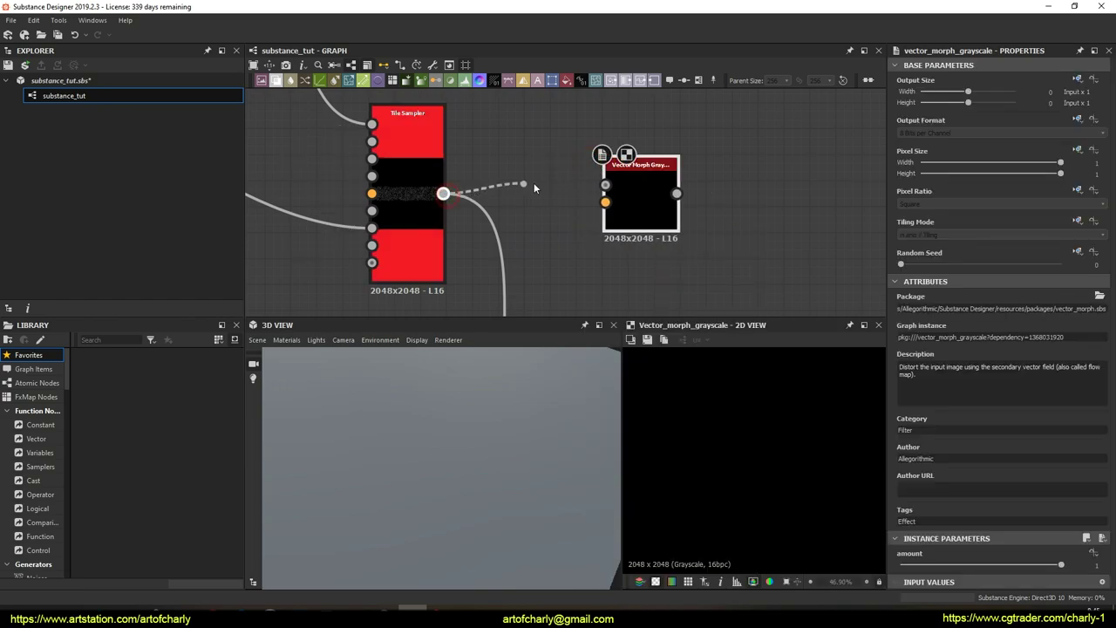
pyautogui.moveTo(605, 188); pyautogui.dragTo(605, 185)
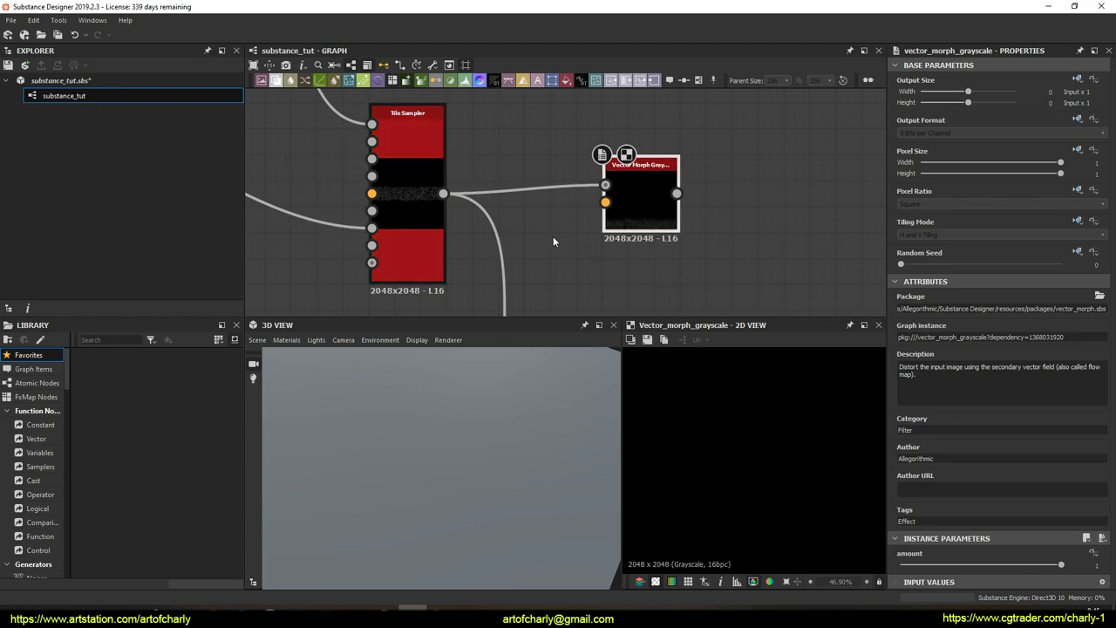
pyautogui.moveTo(553, 235); pyautogui.dragTo(551, 220, button='middle')
pyautogui.moveTo(652, 149); pyautogui.dragTo(708, 160)
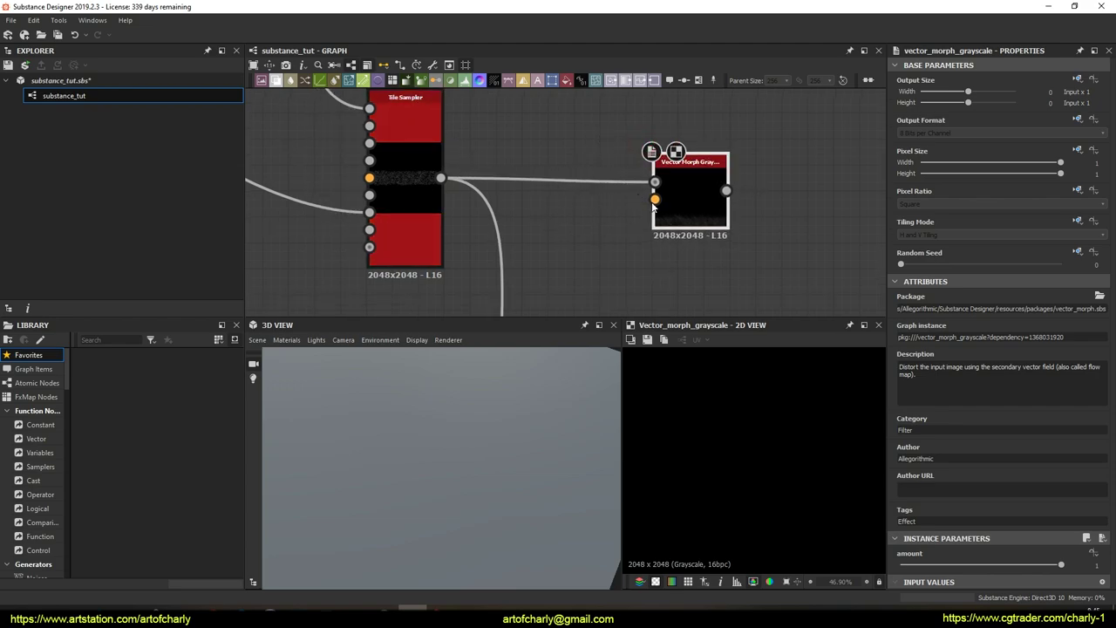
# Add a Perlin Noise node to the graph near the Vector Morph Grayscale
pyautogui.moveTo(674, 221); pyautogui.dragTo(645, 217, button='middle')
pyautogui.scroll(5, 645, 216)
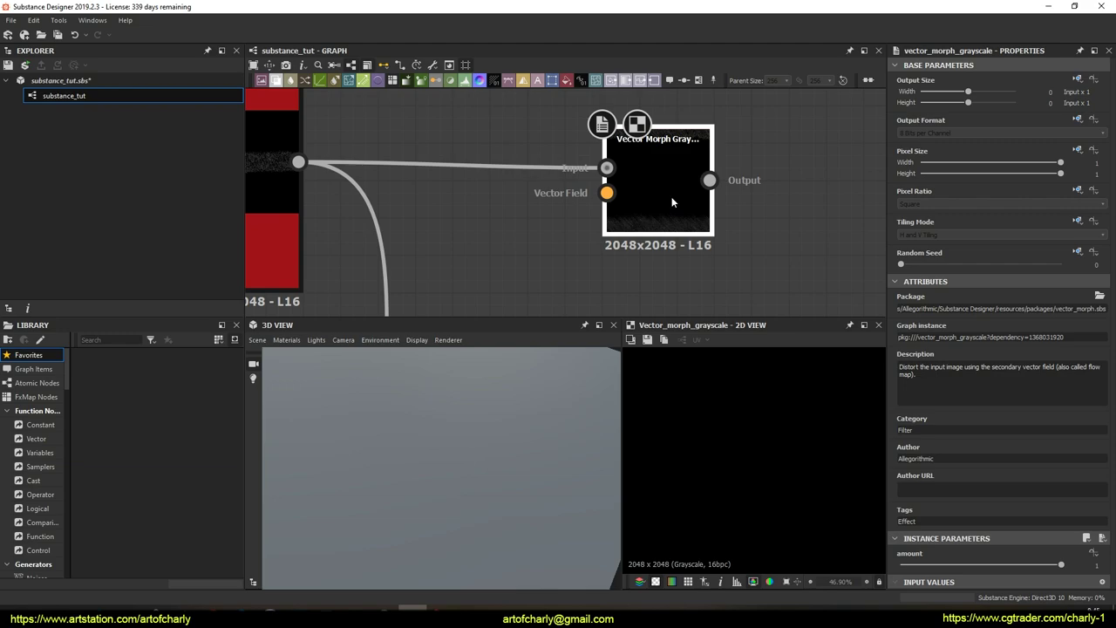
pyautogui.press('space')
pyautogui.write('pre')
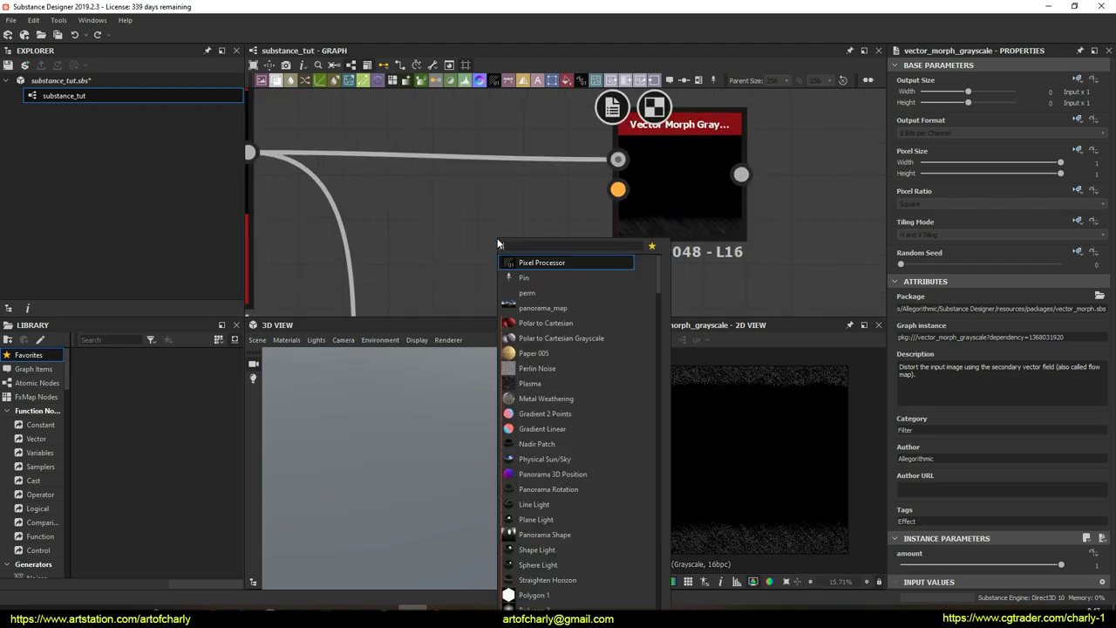
pyautogui.press('BackSpace')
pyautogui.press('BackSpace')
pyautogui.write('er')
pyautogui.click(548, 278)
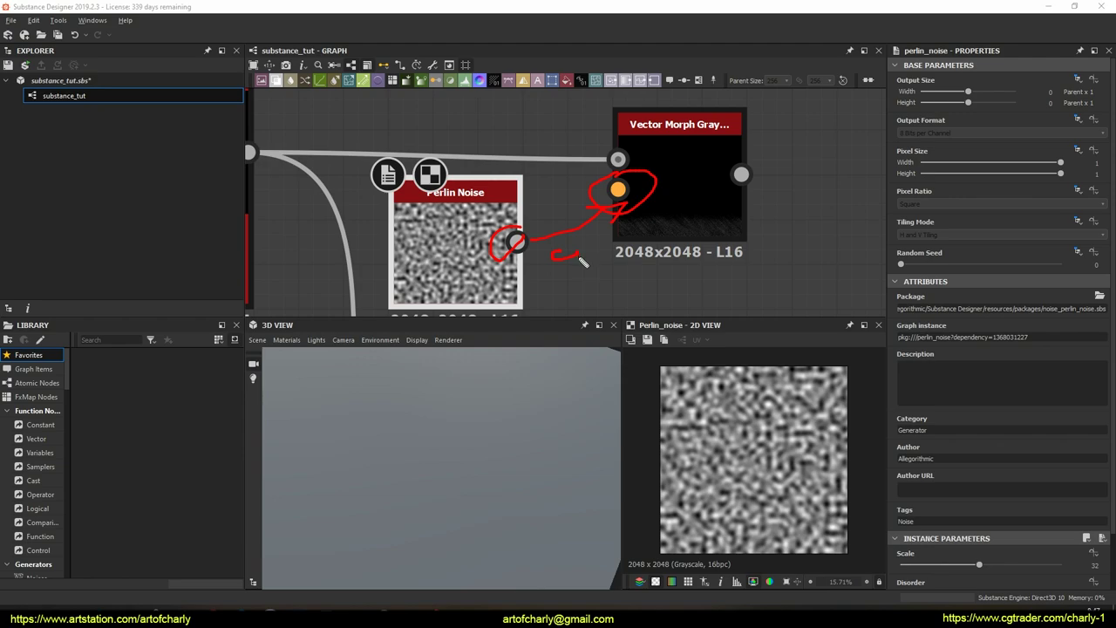
# Convert the Perlin Noise to colour with a Gradient Map and feed it into the Vector Morph Grayscale's Vector Field
pyautogui.rightClick(625, 263)
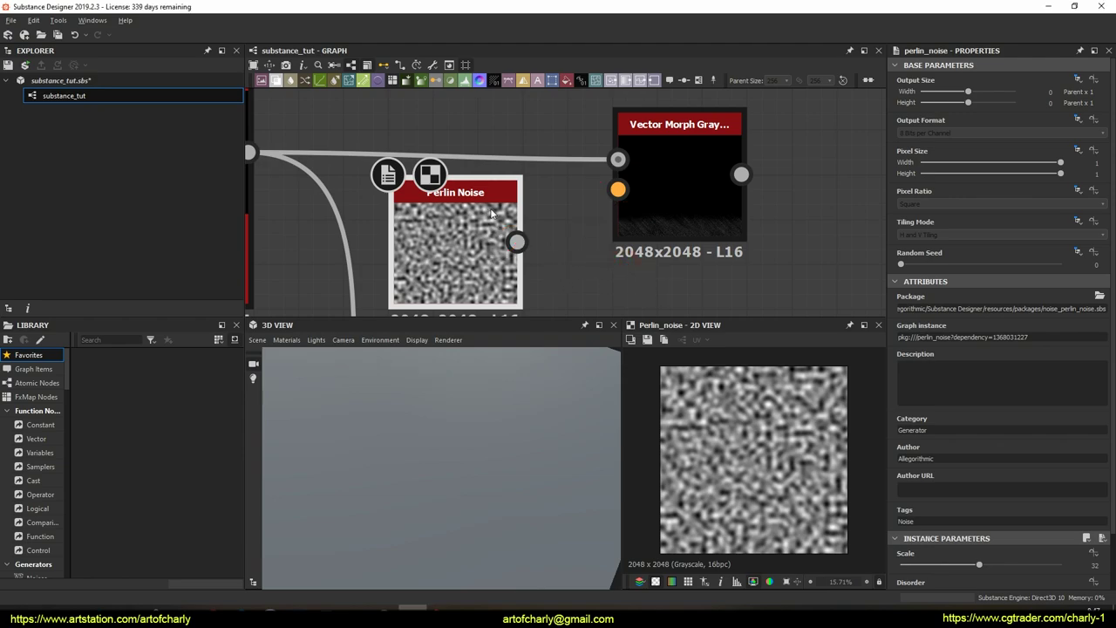
pyautogui.moveTo(518, 246); pyautogui.dragTo(507, 216)
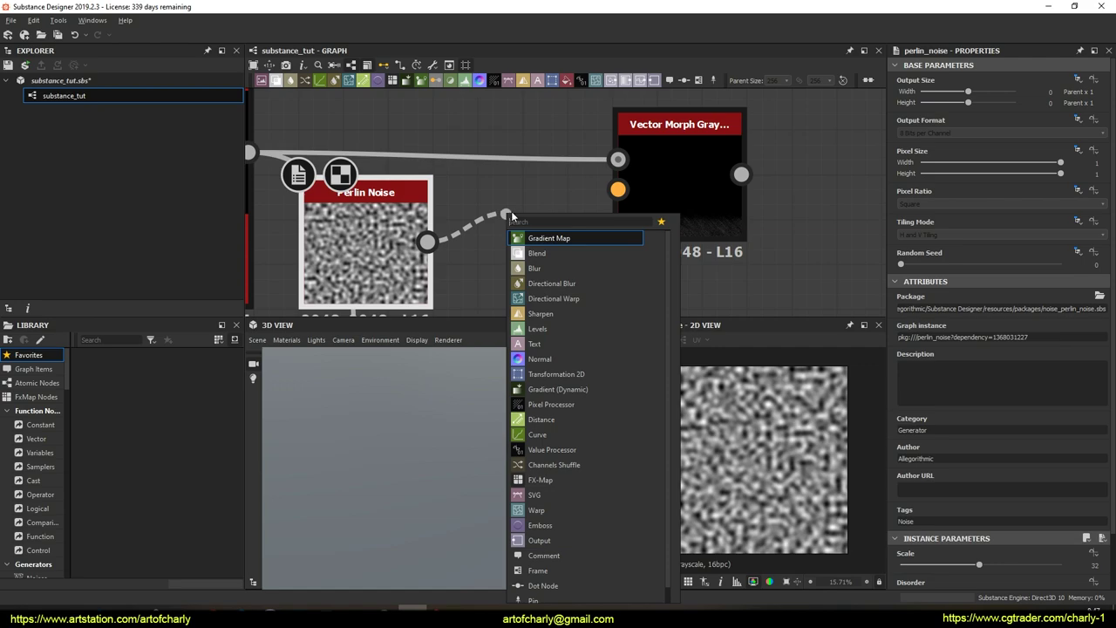
pyautogui.click(562, 239)
pyautogui.moveTo(644, 213); pyautogui.dragTo(617, 189)
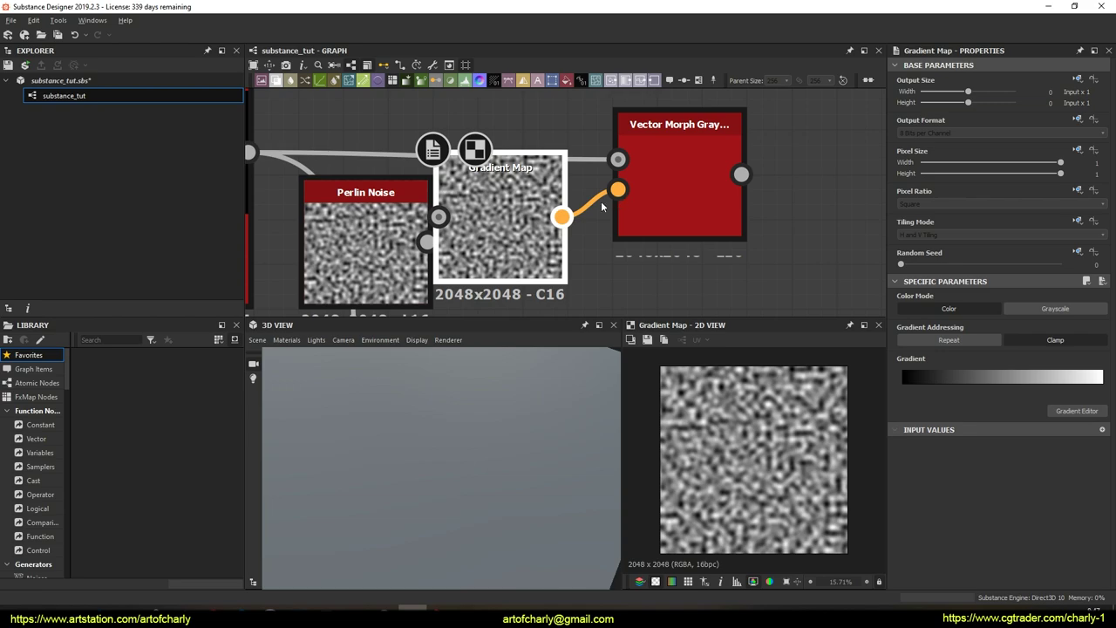
# Dock the Gradient Map onto the Vector Morph Grayscale and show the morph result in the 2D view
pyautogui.moveTo(467, 177); pyautogui.dragTo(512, 202)
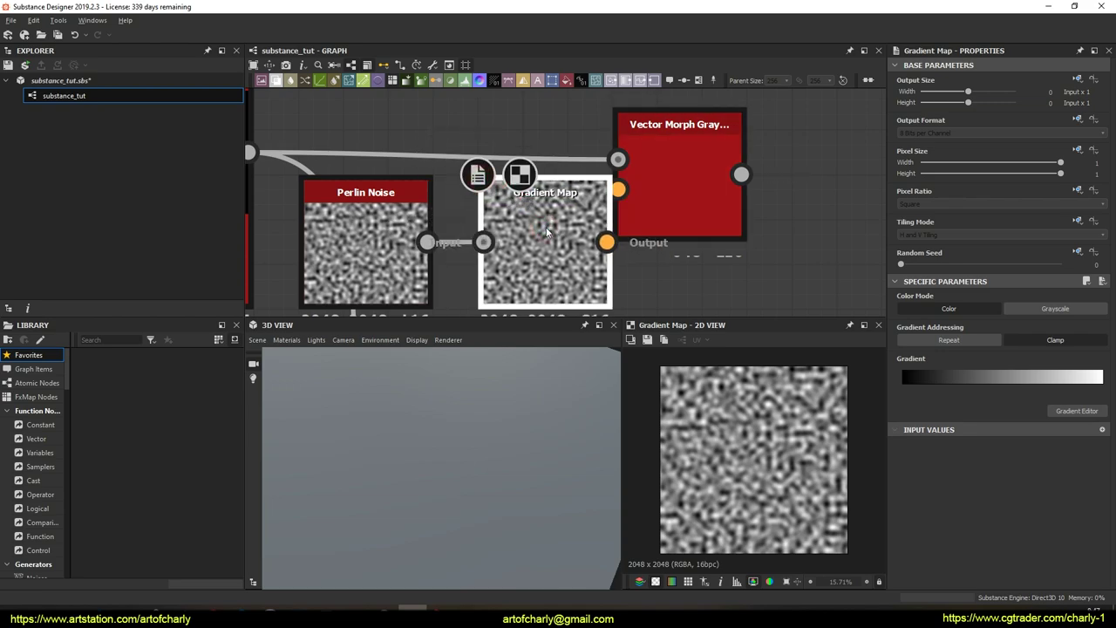
pyautogui.press('d')
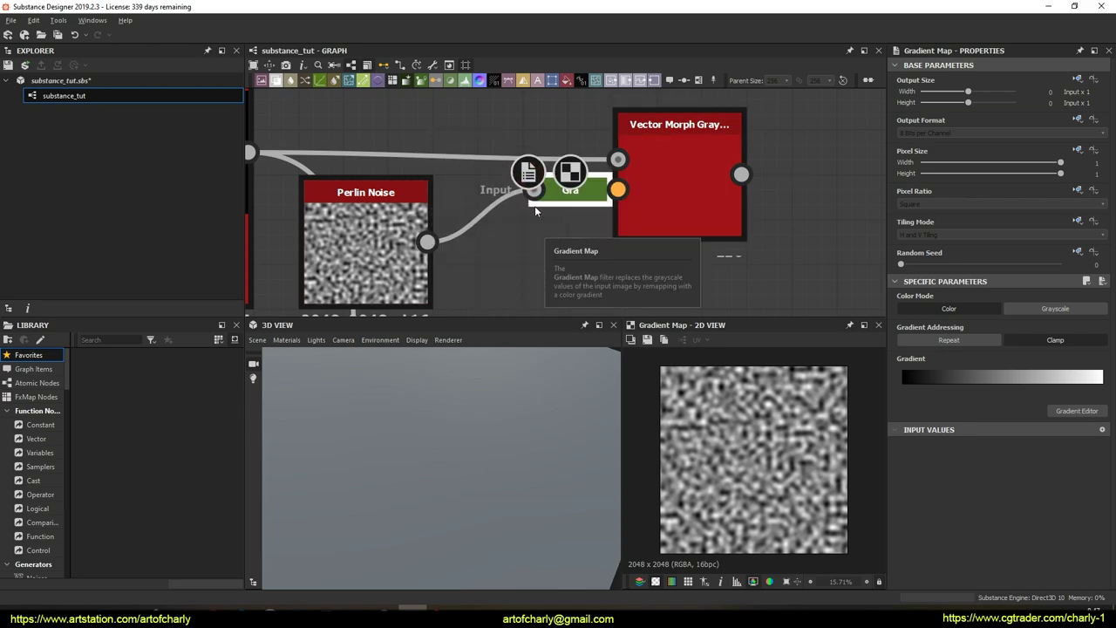
pyautogui.moveTo(693, 188)
pyautogui.mouseDown()
pyautogui.moveTo(696, 177)
pyautogui.moveTo(671, 172)
pyautogui.moveTo(705, 180)
pyautogui.moveTo(705, 200)
pyautogui.mouseUp()
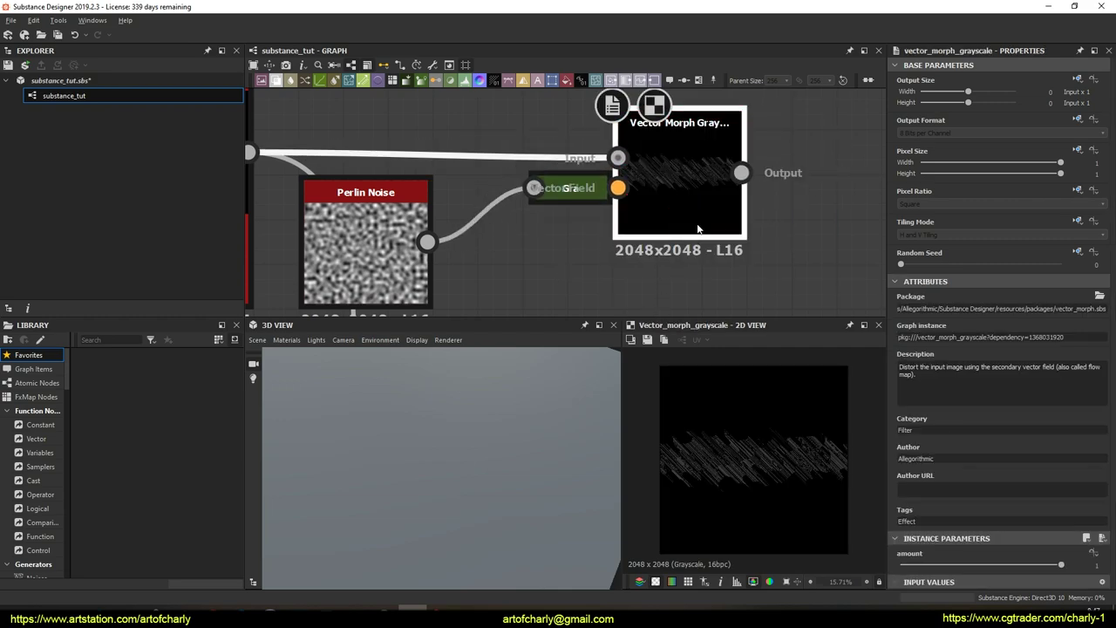
# Set the Vector Morph Grayscale's amount to 0.04 so the fibres bend only slightly
pyautogui.scroll(1, 738, 462)
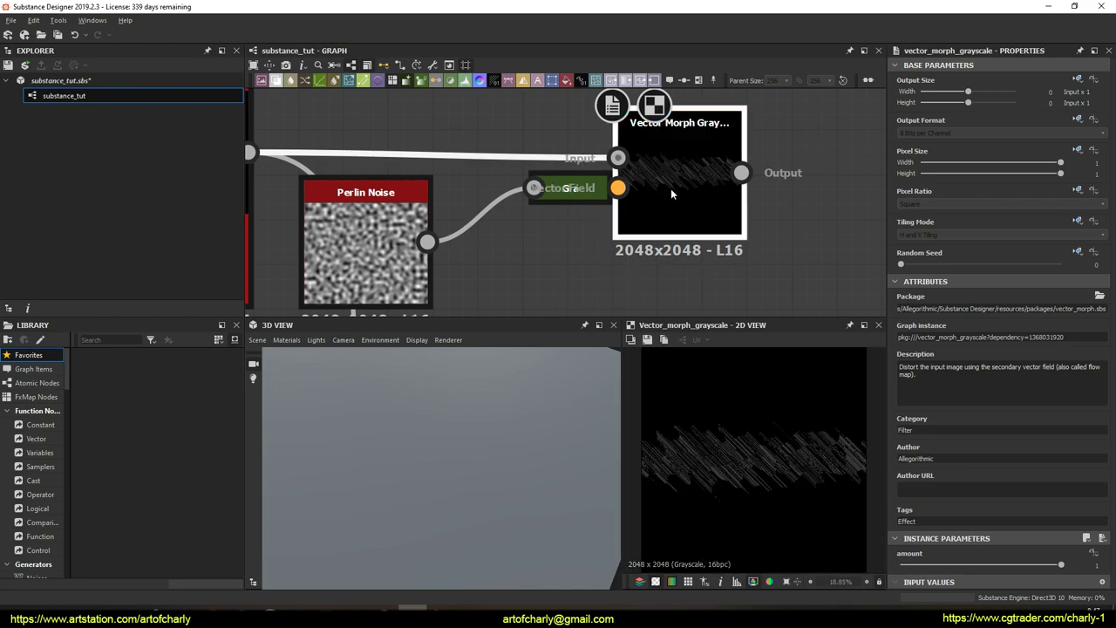
pyautogui.moveTo(1037, 569); pyautogui.dragTo(863, 565)
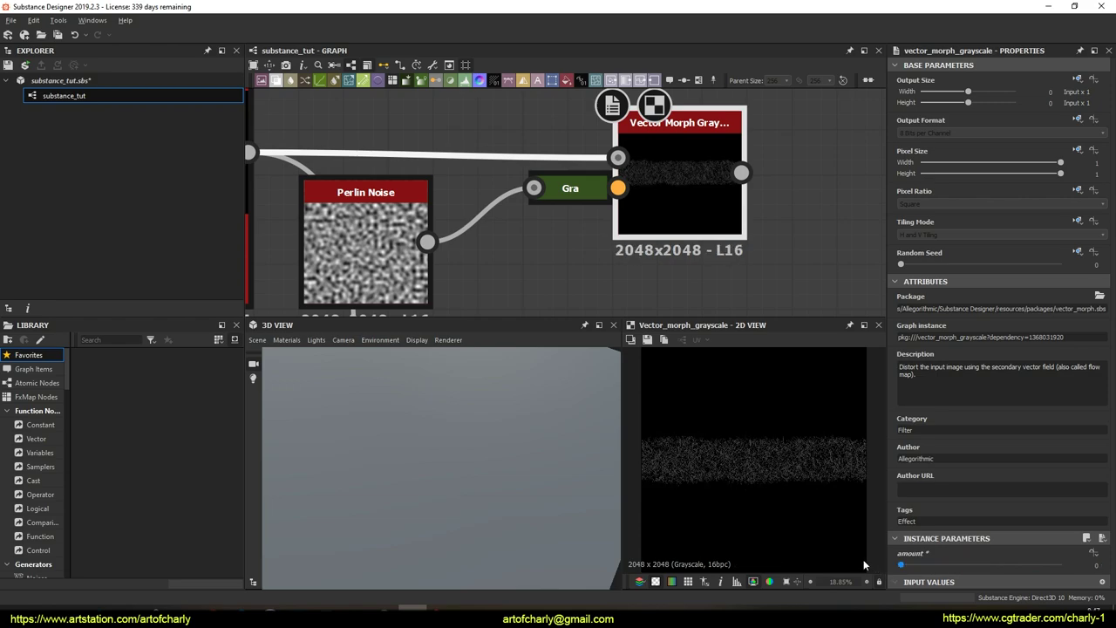
pyautogui.scroll(5, 680, 459)
pyautogui.scroll(-3, 722, 446)
pyautogui.moveTo(725, 436); pyautogui.dragTo(774, 443, button='middle')
pyautogui.scroll(2, 750, 444)
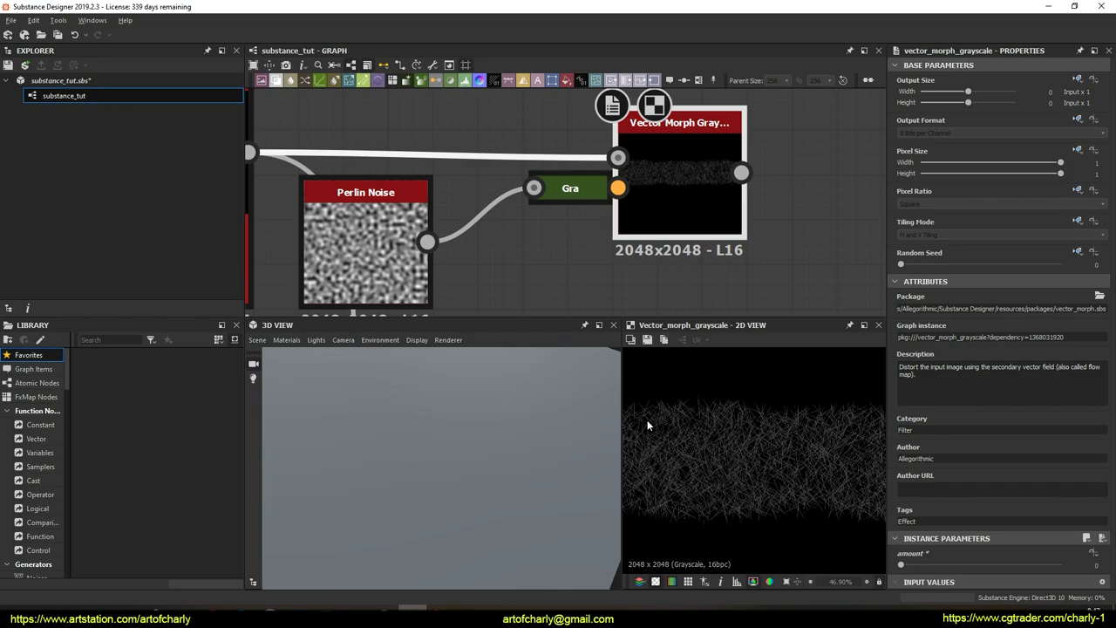
pyautogui.moveTo(789, 447)
pyautogui.mouseDown(button='middle')
pyautogui.moveTo(808, 449)
pyautogui.moveTo(783, 452)
pyautogui.mouseUp(button='middle')
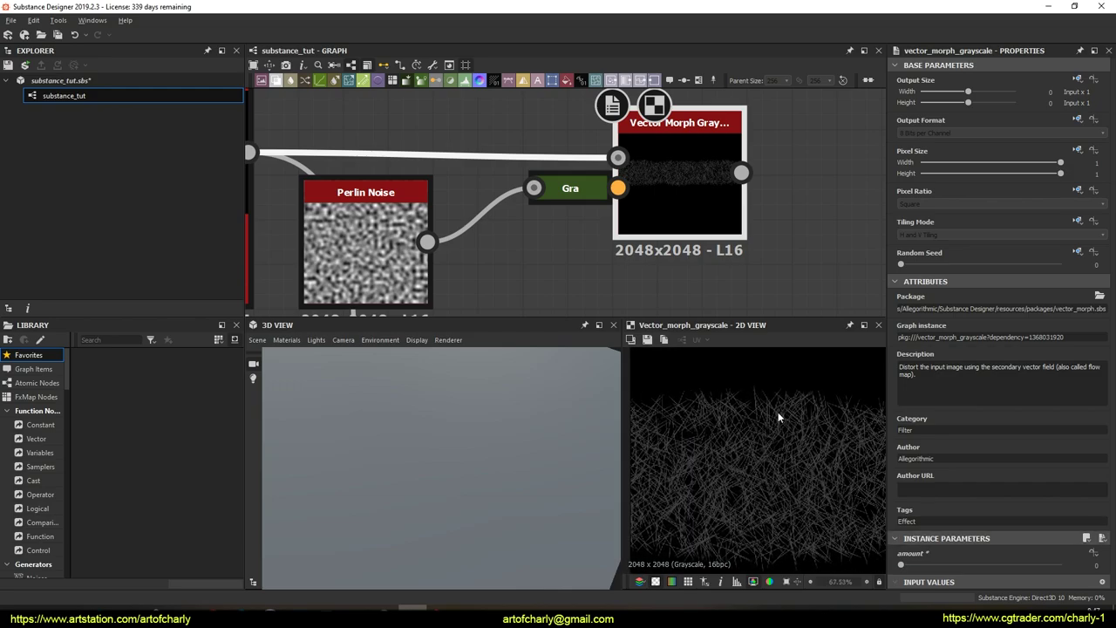
pyautogui.moveTo(903, 566)
pyautogui.mouseDown()
pyautogui.moveTo(995, 571)
pyautogui.moveTo(908, 579)
pyautogui.mouseUp()
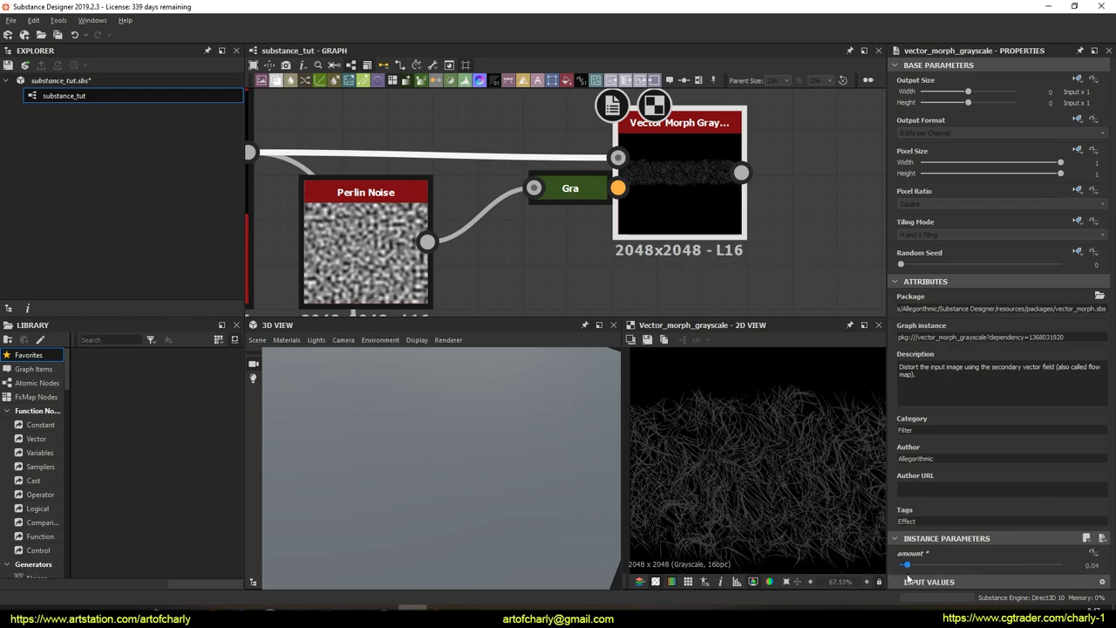
# Set the Perlin Noise's Scale to 43 and its Disorder to about 0.27
pyautogui.click(382, 232)
pyautogui.scroll(-1, 969, 522)
pyautogui.moveTo(977, 504); pyautogui.dragTo(1009, 507)
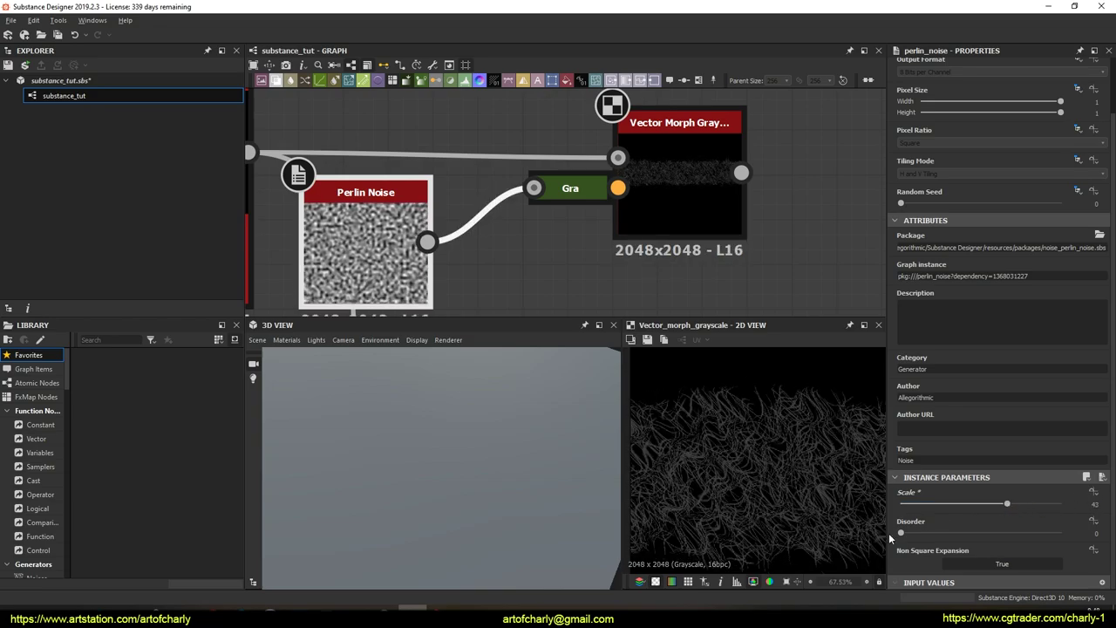
pyautogui.moveTo(901, 534); pyautogui.dragTo(944, 533)
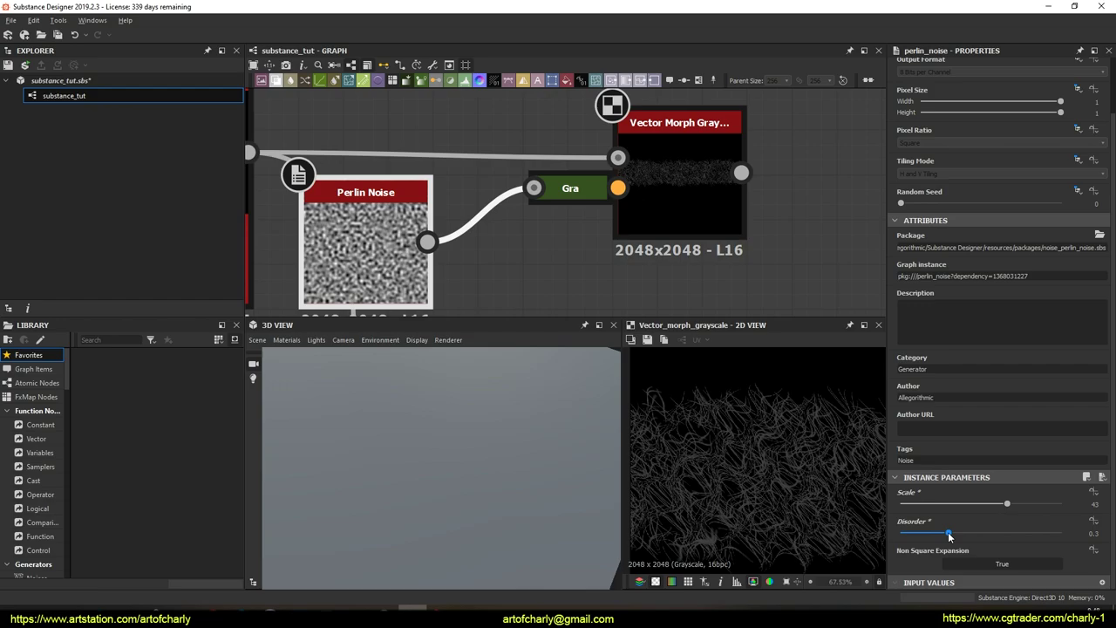
pyautogui.scroll(3, 702, 429)
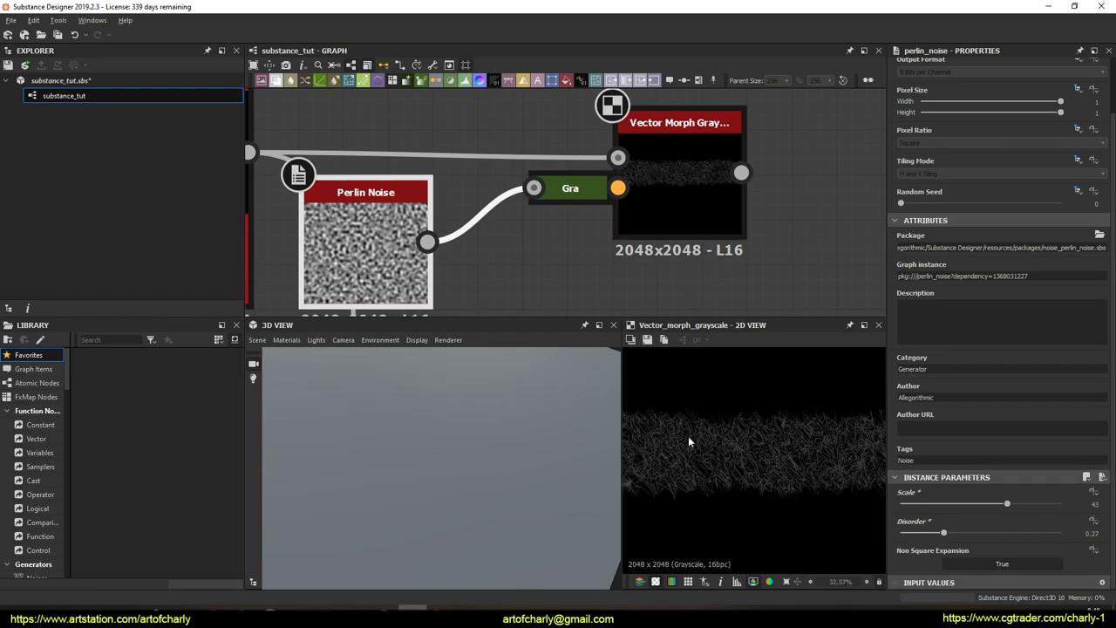
pyautogui.scroll(-6, 820, 429)
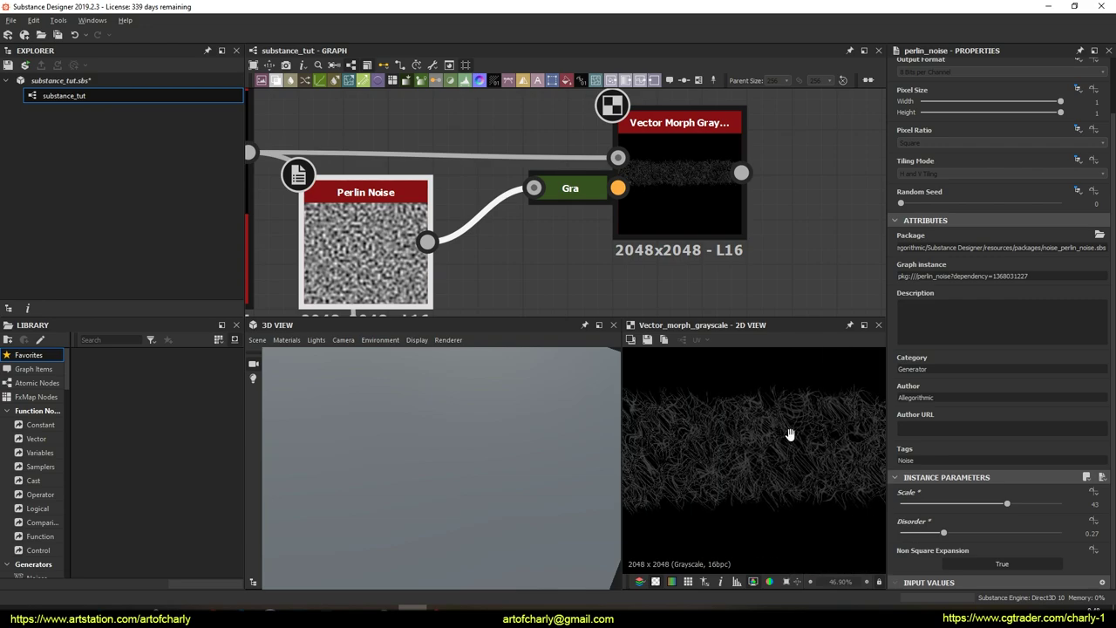
# Connect the Vector Morph Grayscale's output to the last Blend's Foreground in place of the Tile Sampler
pyautogui.click(653, 189)
pyautogui.scroll(-6, 768, 249)
pyautogui.moveTo(776, 225); pyautogui.dragTo(674, 115, button='middle')
pyautogui.moveTo(598, 203); pyautogui.dragTo(677, 263, button='middle')
pyautogui.moveTo(558, 120); pyautogui.dragTo(633, 171)
pyautogui.moveTo(634, 171); pyautogui.dragTo(626, 113, button='middle')
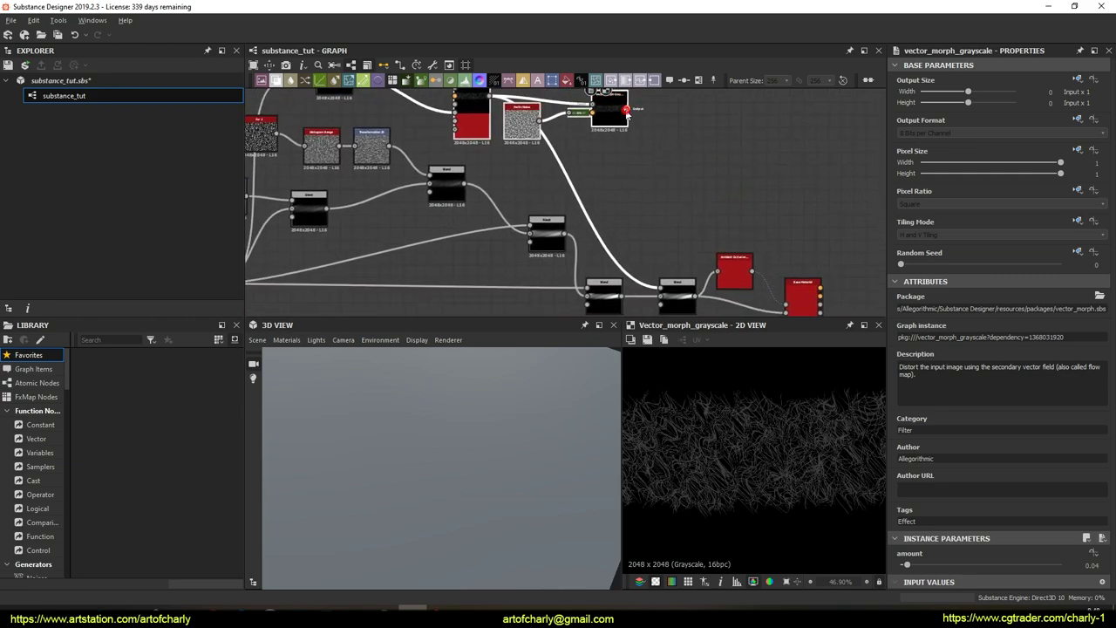
pyautogui.moveTo(654, 282); pyautogui.dragTo(661, 288)
# Show the last Blend in the 2D view and examine the curled fibres along the rope's edges
pyautogui.moveTo(669, 178); pyautogui.dragTo(627, 110, button='middle')
pyautogui.scroll(4, 642, 221)
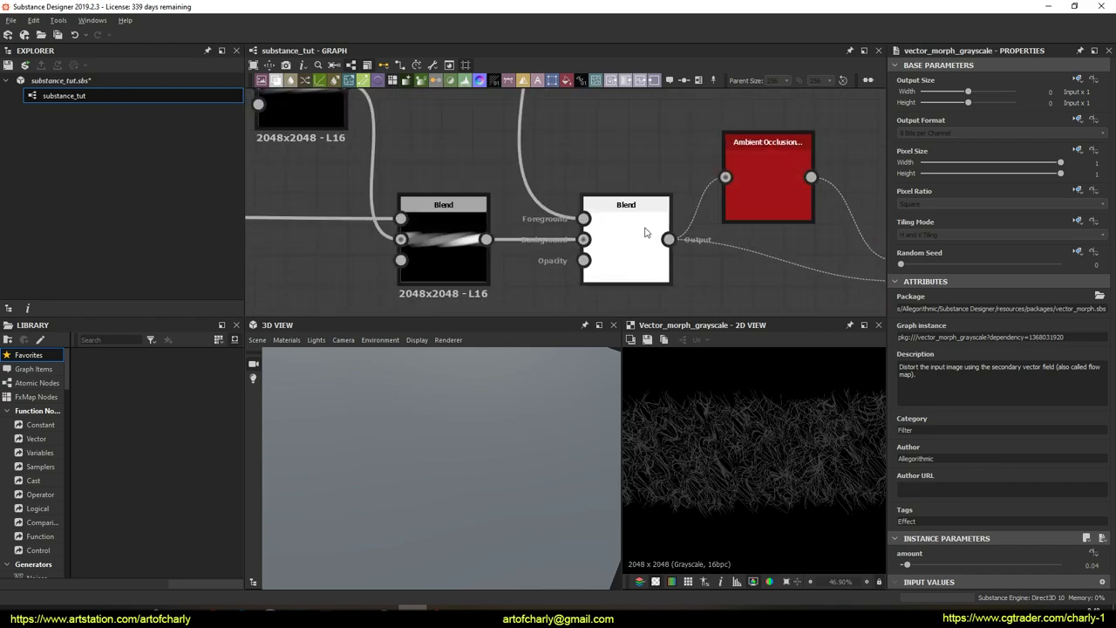
pyautogui.click(623, 242)
pyautogui.doubleClick(630, 247)
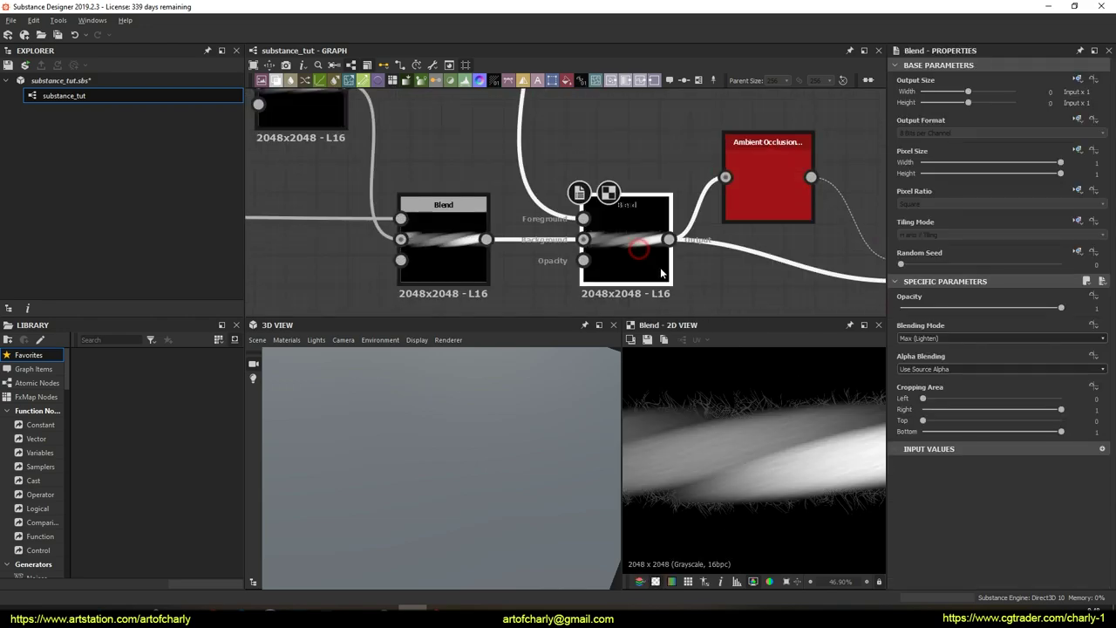
pyautogui.scroll(1, 742, 423)
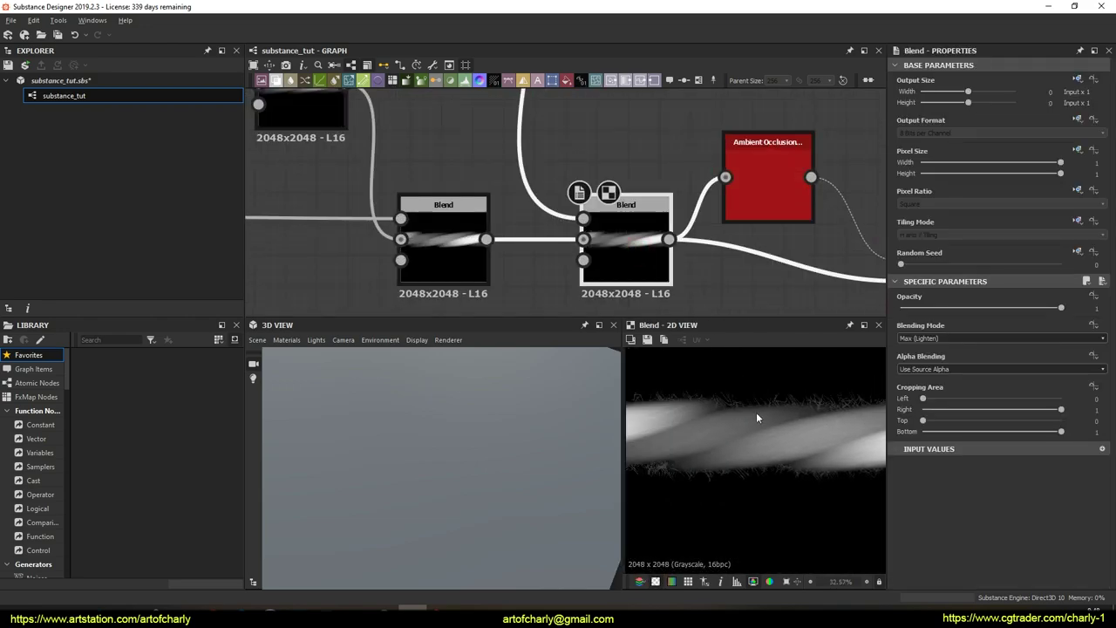
pyautogui.scroll(-1, 784, 412)
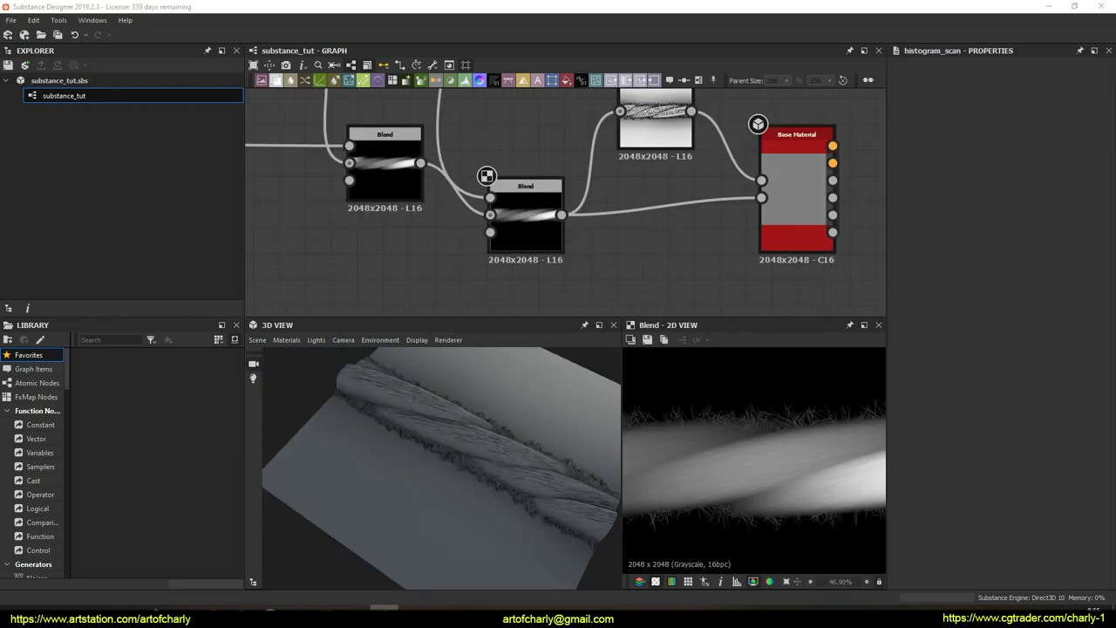
# Show the Ambient Occlusion node in the 2D view and examine the shading around the fibres
pyautogui.moveTo(764, 223); pyautogui.dragTo(706, 273, button='middle')
pyautogui.doubleClick(600, 174)
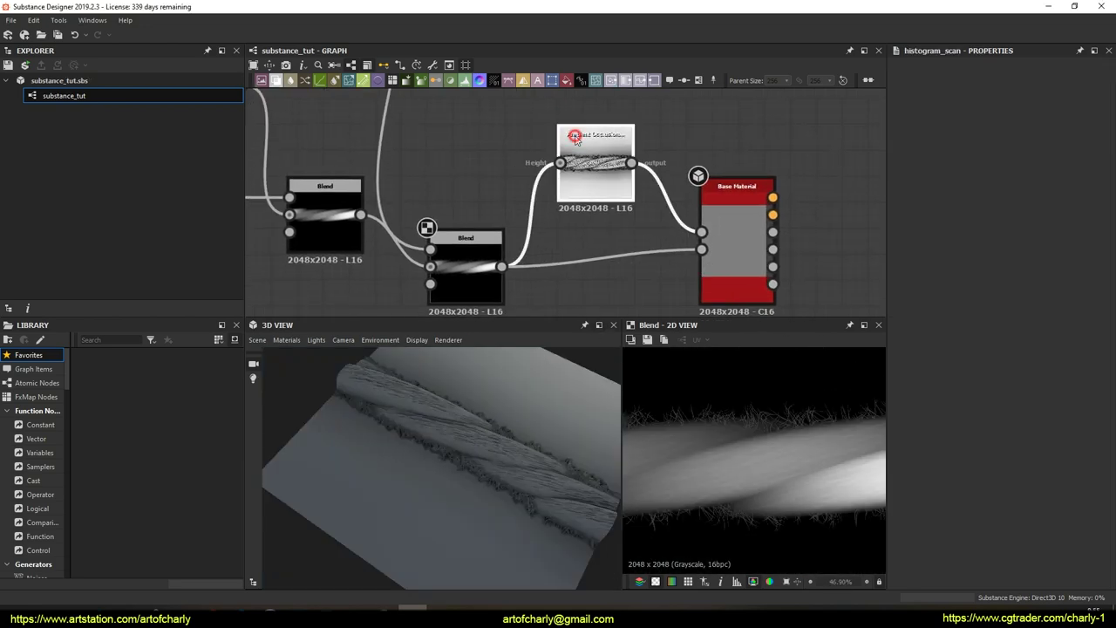
pyautogui.scroll(-1, 856, 448)
pyautogui.scroll(-1, 831, 463)
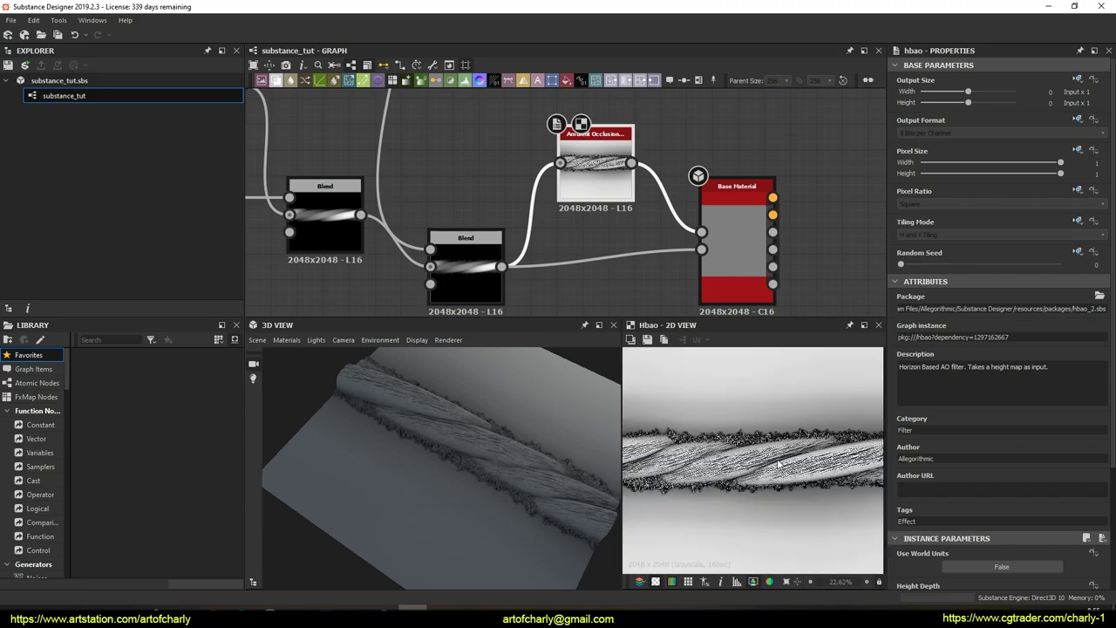
# Turn on GPU Optimization for the Ambient Occlusion node and set its Quality to 16 samples
pyautogui.scroll(-3, 952, 501)
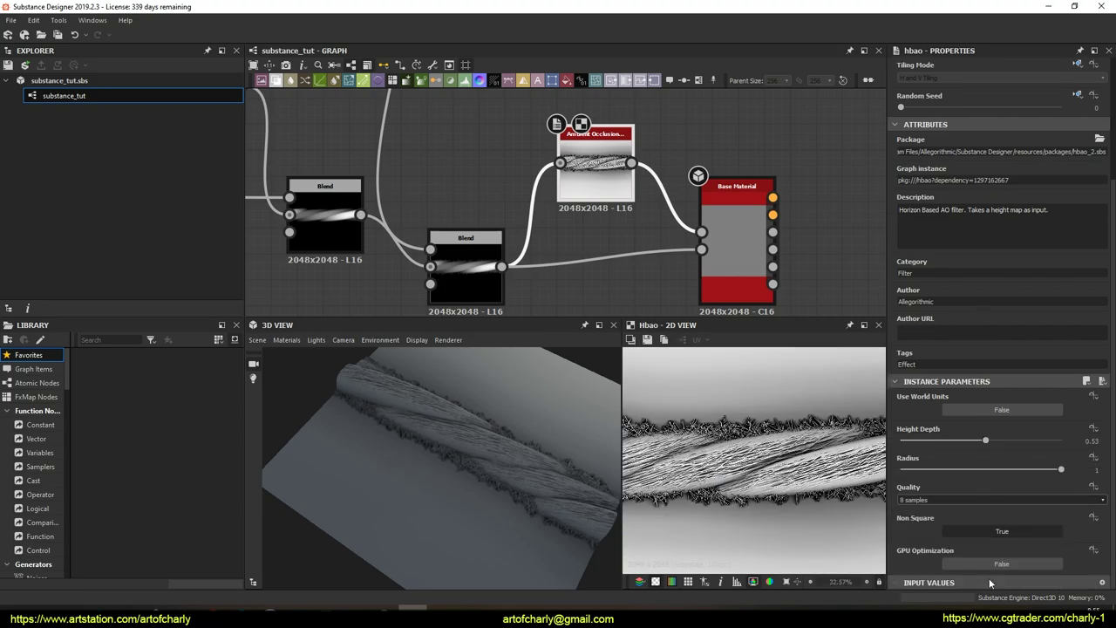
pyautogui.click(1002, 563)
pyautogui.scroll(-1, 808, 475)
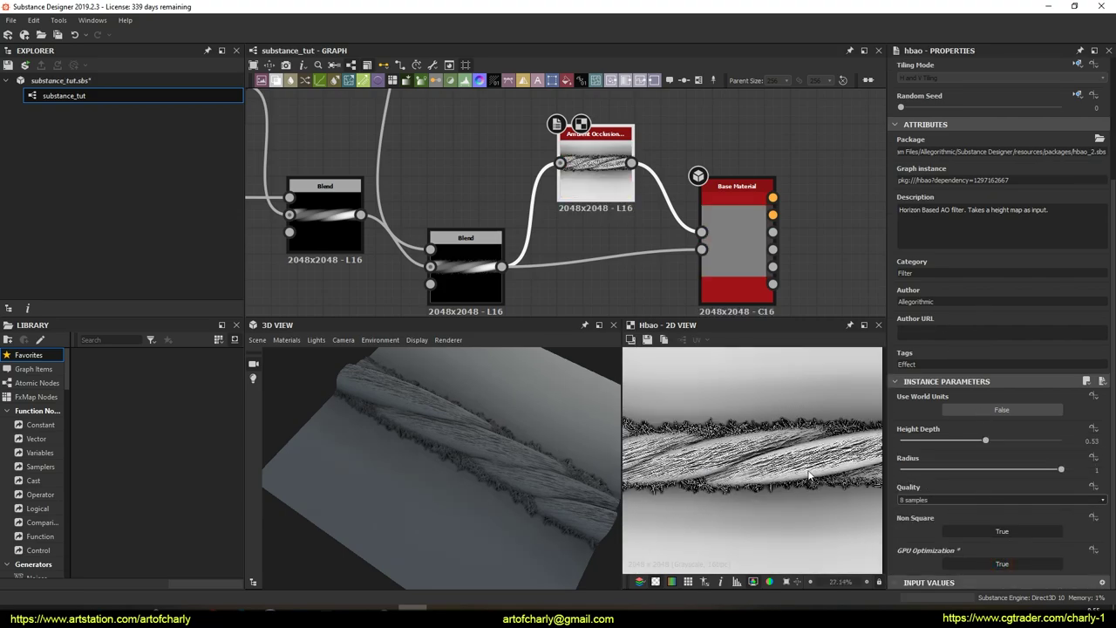
pyautogui.scroll(1, 808, 475)
pyautogui.click(983, 499)
pyautogui.click(955, 520)
# Try Radius values of 0.01, 0.005 and 0.002 on the Ambient Occlusion node
pyautogui.moveTo(1057, 474); pyautogui.dragTo(902, 475)
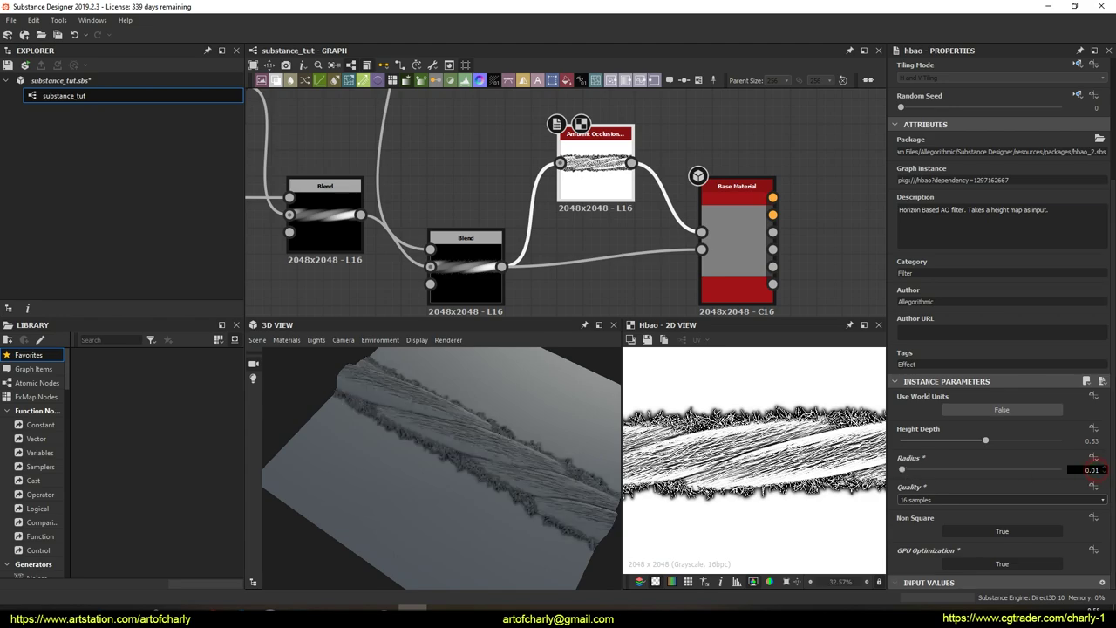
pyautogui.write('5')
pyautogui.press('Return')
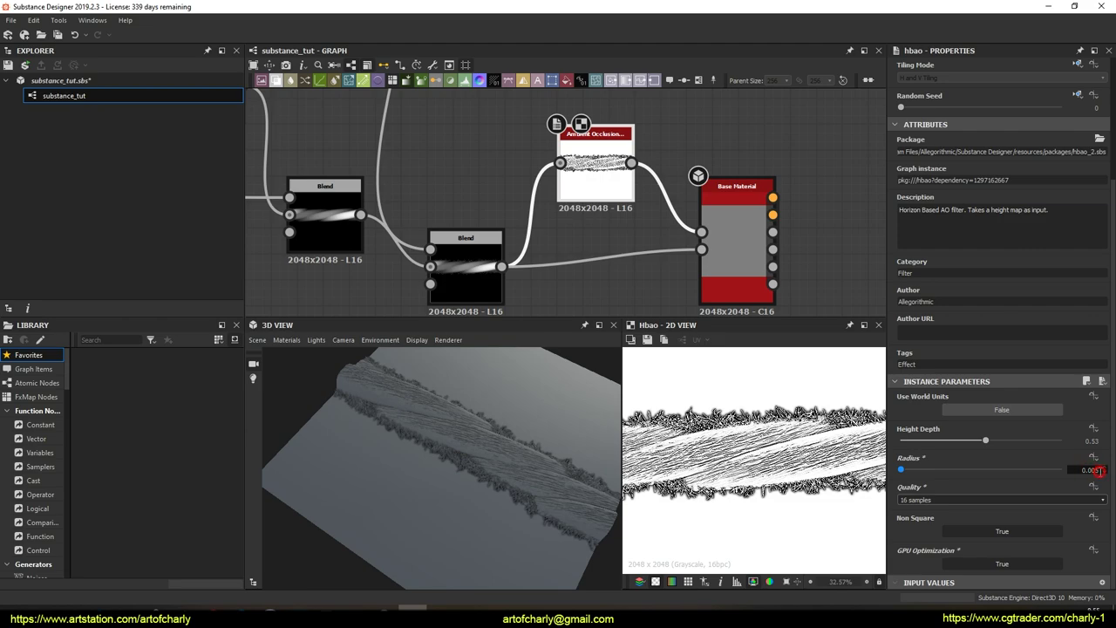
pyautogui.write('2')
pyautogui.press('Return')
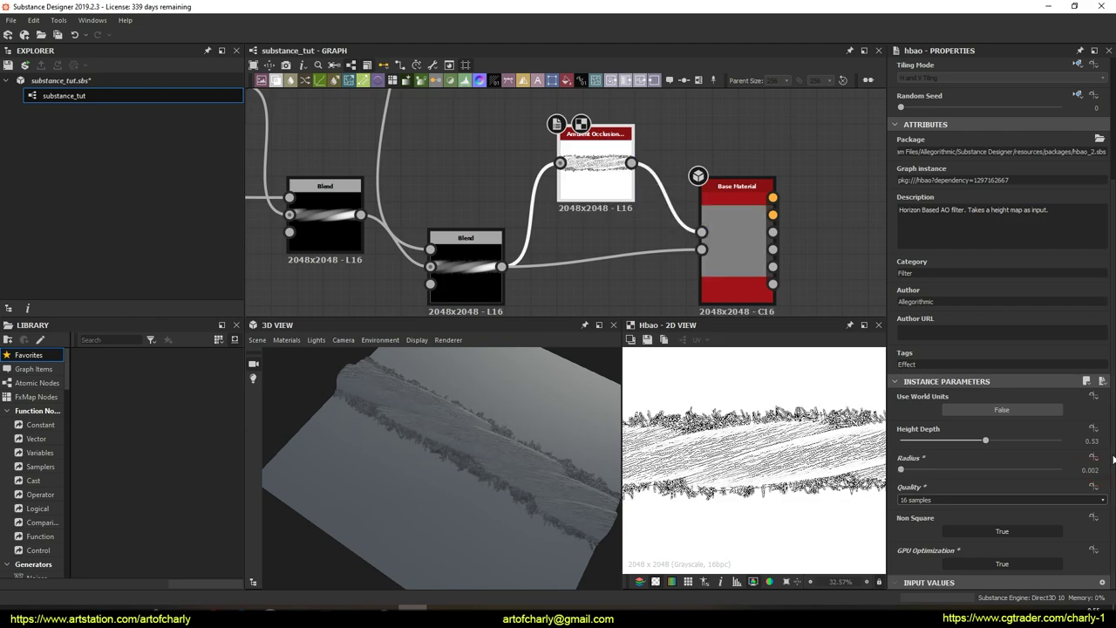
# Set the Ambient Occlusion node's Height Depth to 1 and its Radius to 0.005
pyautogui.moveTo(984, 441); pyautogui.dragTo(1057, 441)
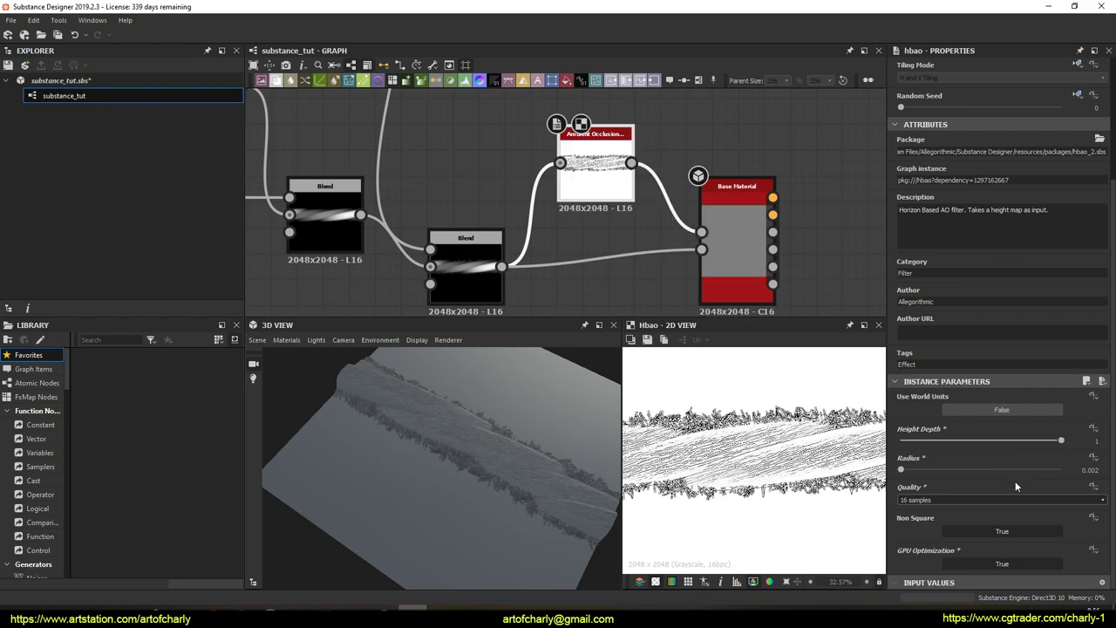
pyautogui.click(1103, 474)
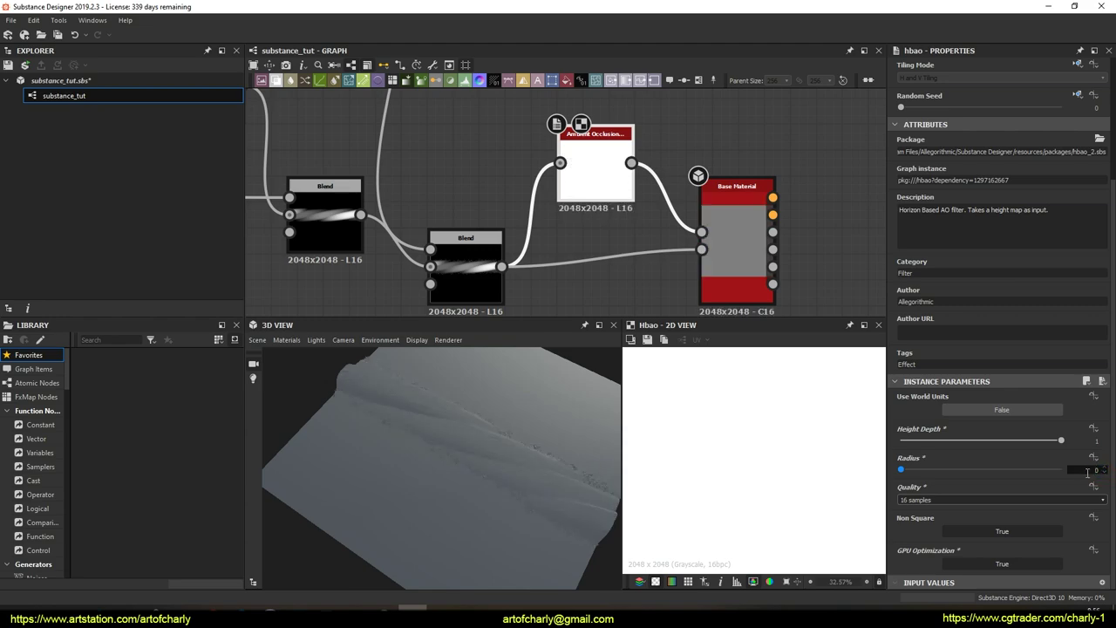
pyautogui.click(1104, 467)
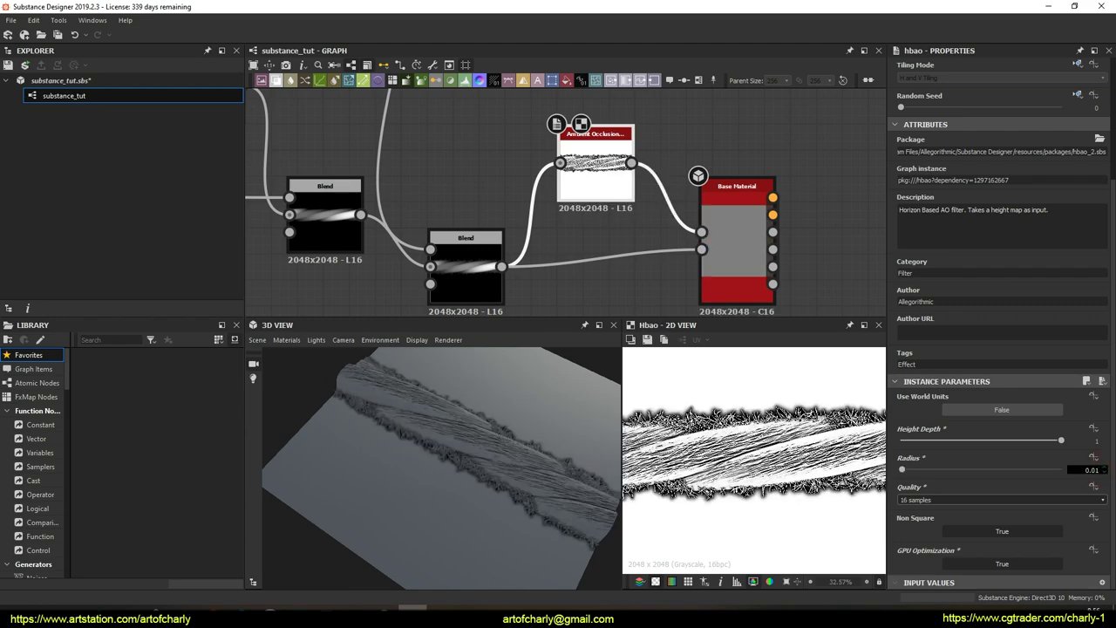
pyautogui.write('05')
pyautogui.press('Return')
# Examine the occlusion shading on the rope strands and edge fibres up close in the 3D view
pyautogui.moveTo(327, 493); pyautogui.dragTo(445, 488)
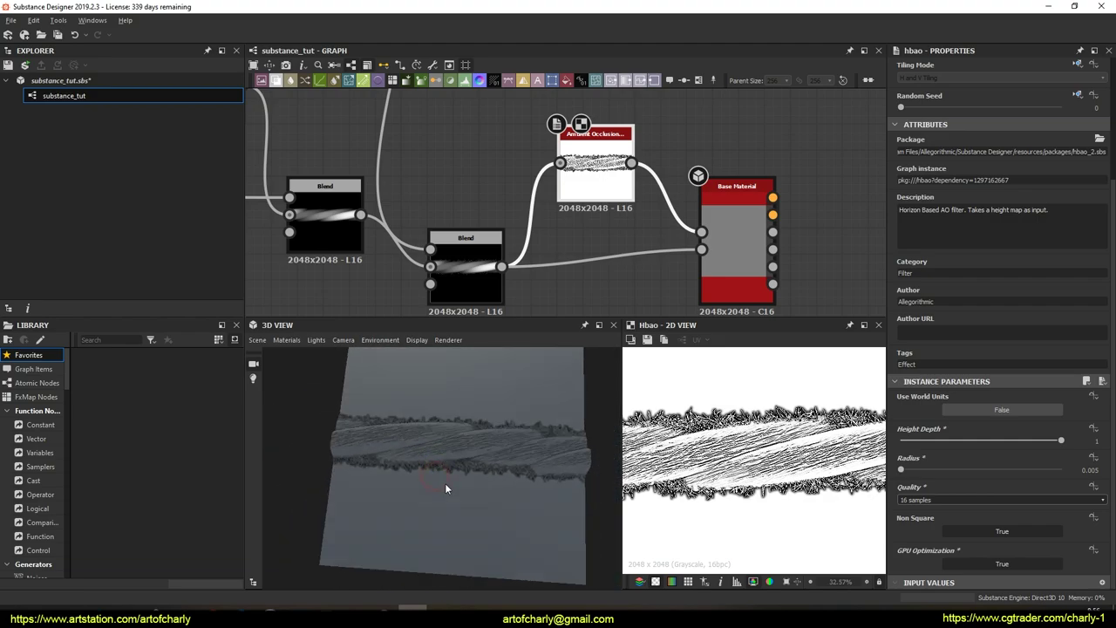
pyautogui.moveTo(451, 479); pyautogui.dragTo(447, 386, button='right')
pyautogui.moveTo(483, 493); pyautogui.dragTo(463, 412, button='right')
pyautogui.moveTo(463, 411); pyautogui.dragTo(473, 460)
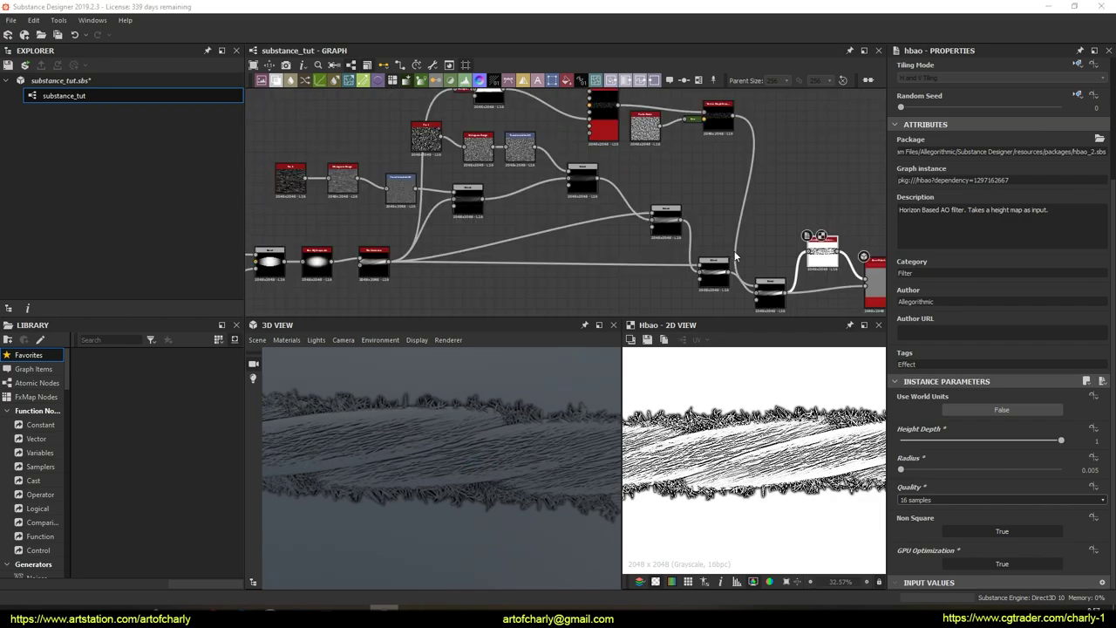
# Show the last Blend in the 2D view and examine the rope's relief at an angle in the 3D view
pyautogui.moveTo(747, 251); pyautogui.dragTo(709, 192, button='middle')
pyautogui.click(729, 241)
pyautogui.doubleClick(729, 243)
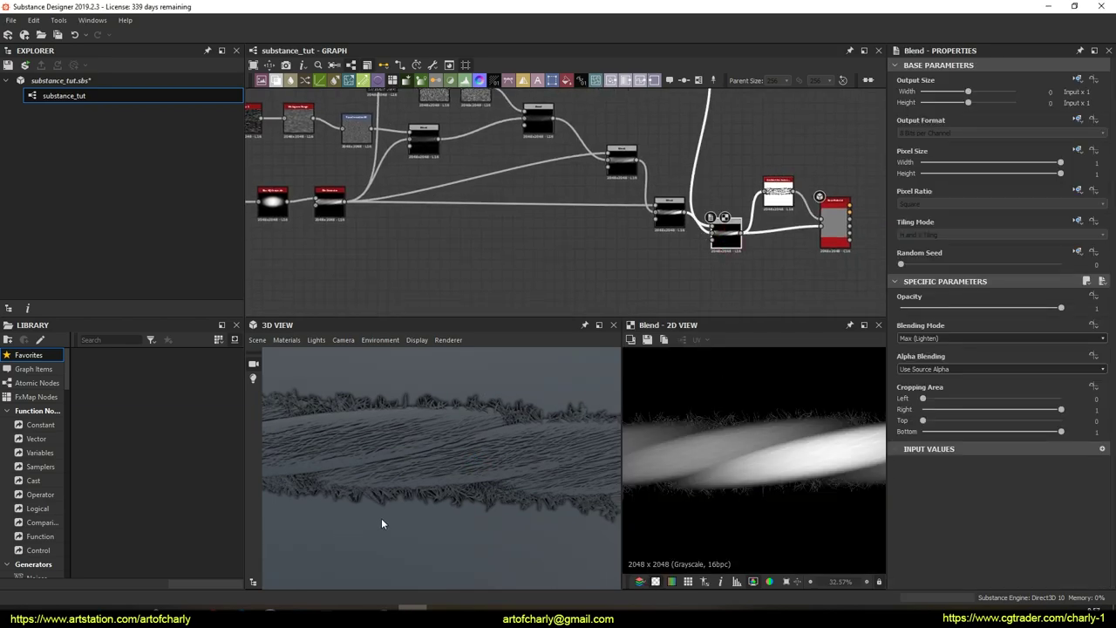
pyautogui.moveTo(516, 486); pyautogui.dragTo(502, 451)
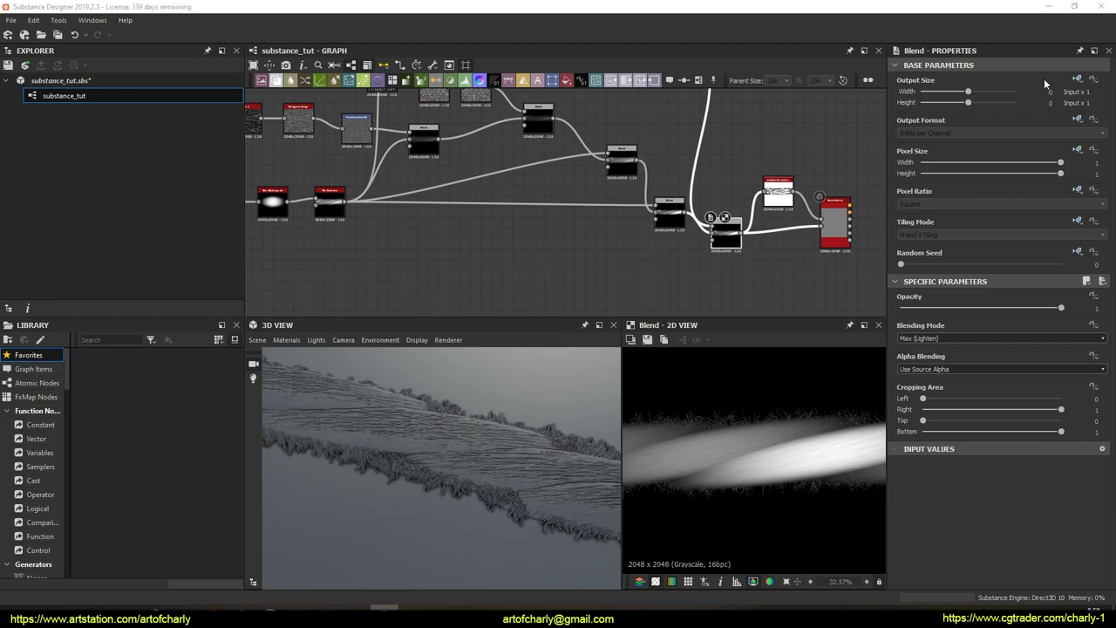
# Review the node graph from the base shape nodes to the last Blend, along with the fibres in the 3D view
pyautogui.moveTo(403, 224); pyautogui.dragTo(633, 280, button='middle')
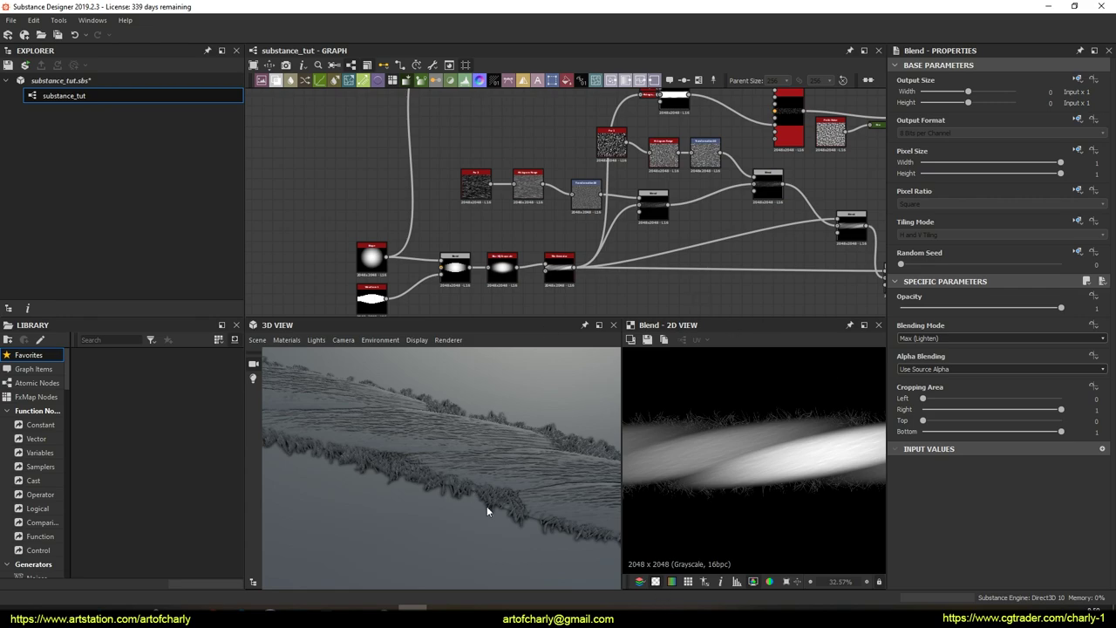
pyautogui.moveTo(733, 194); pyautogui.dragTo(548, 187, button='middle')
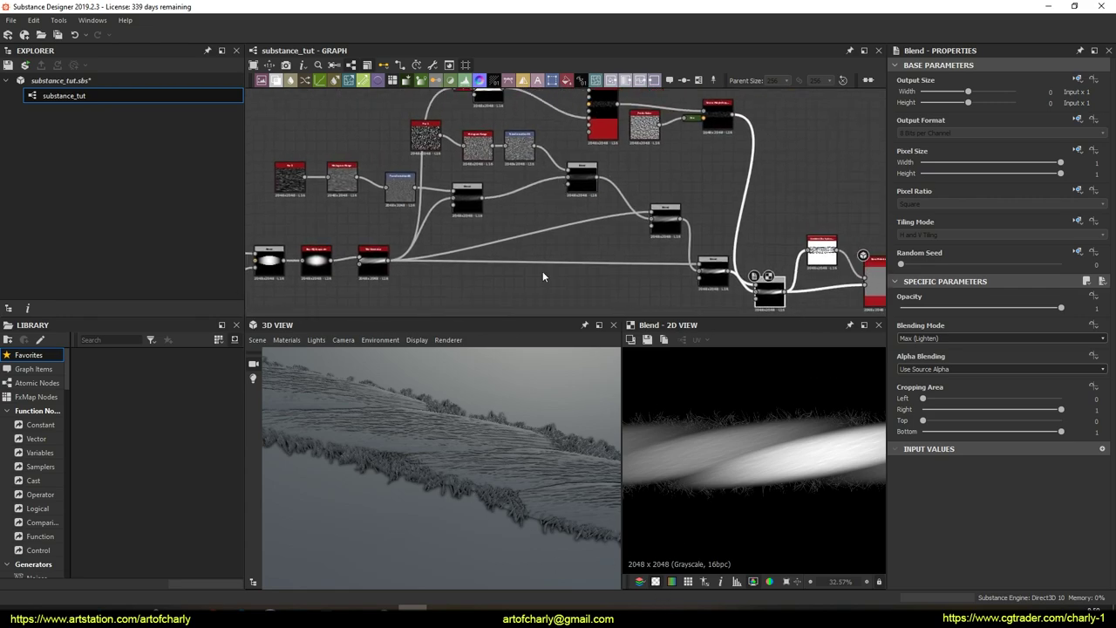
pyautogui.scroll(-2, 544, 472)
pyautogui.moveTo(458, 528); pyautogui.dragTo(444, 476)
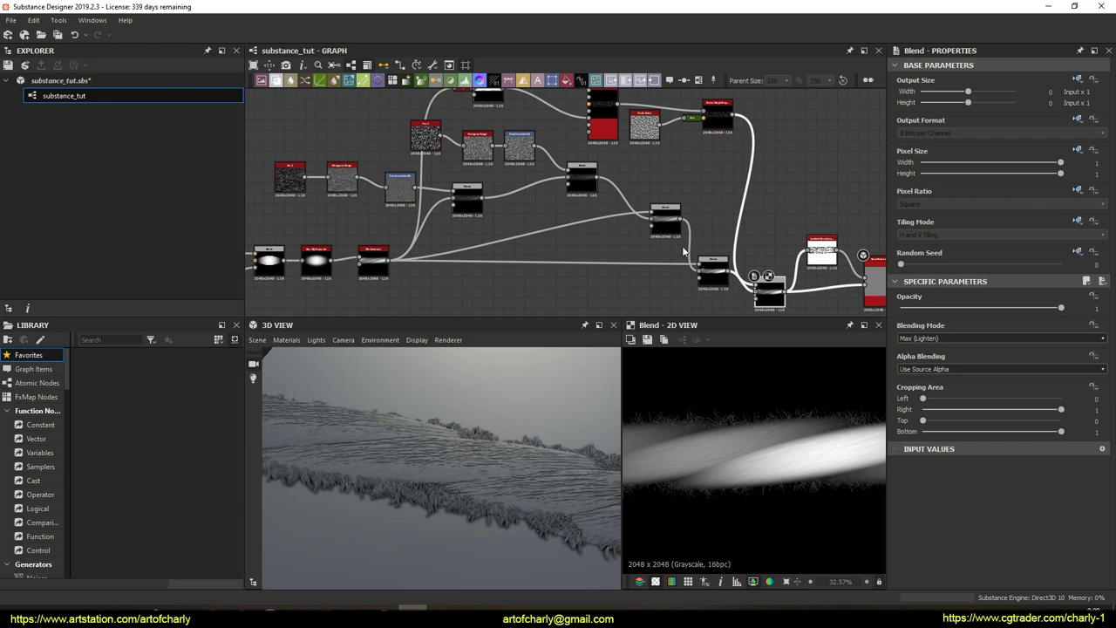
pyautogui.moveTo(359, 190); pyautogui.dragTo(416, 211, button='middle')
pyautogui.scroll(2, 466, 219)
pyautogui.scroll(-2, 467, 218)
pyautogui.scroll(6, 466, 218)
pyautogui.scroll(-5, 429, 210)
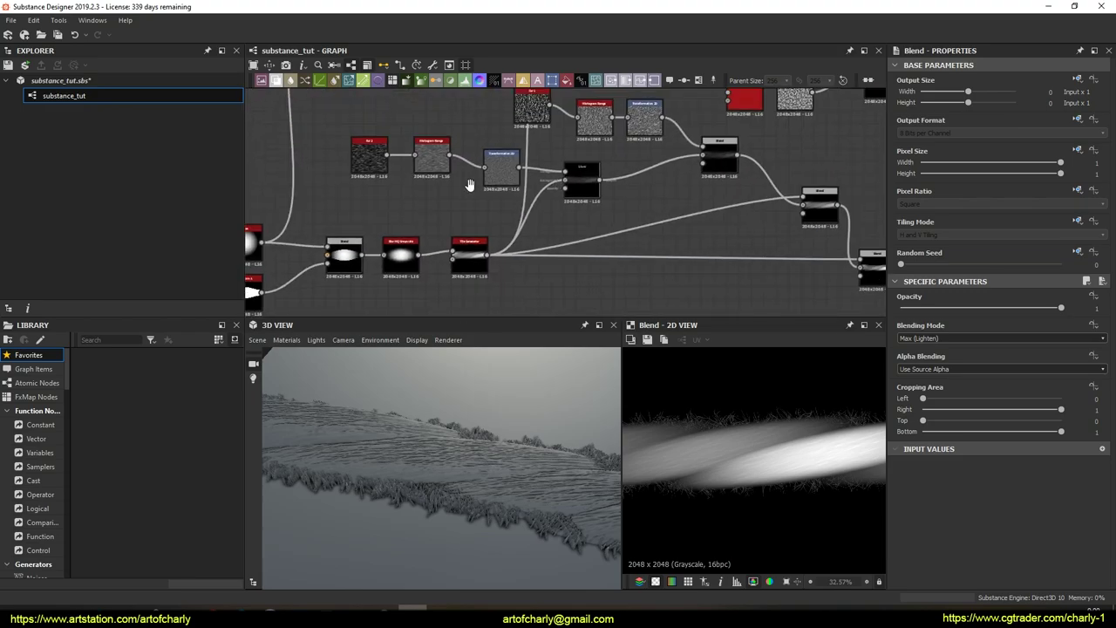
pyautogui.scroll(4, 511, 192)
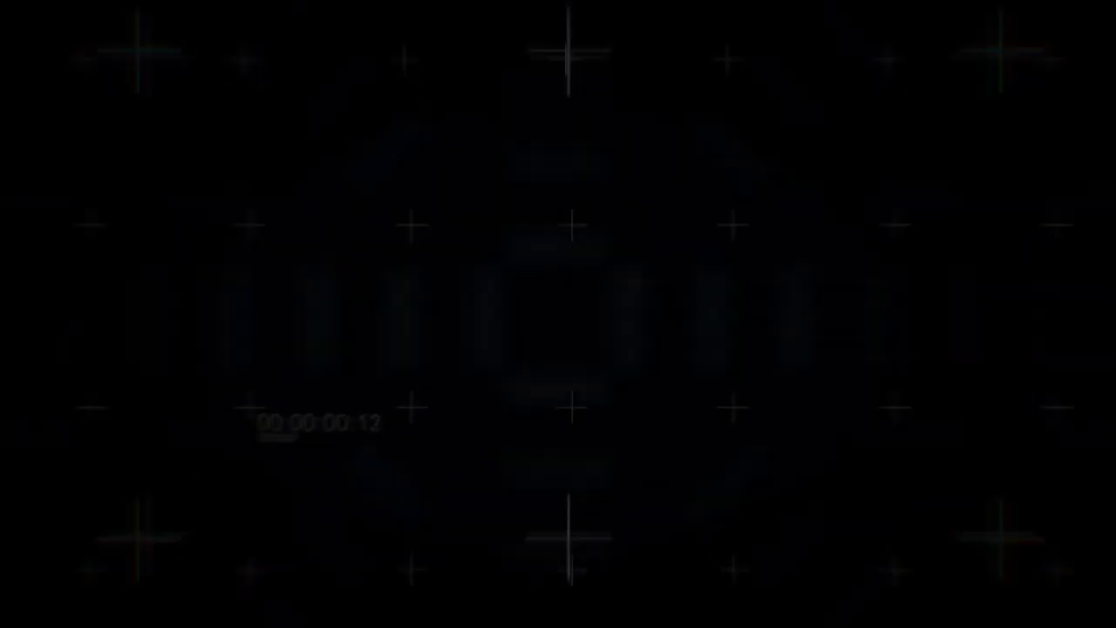